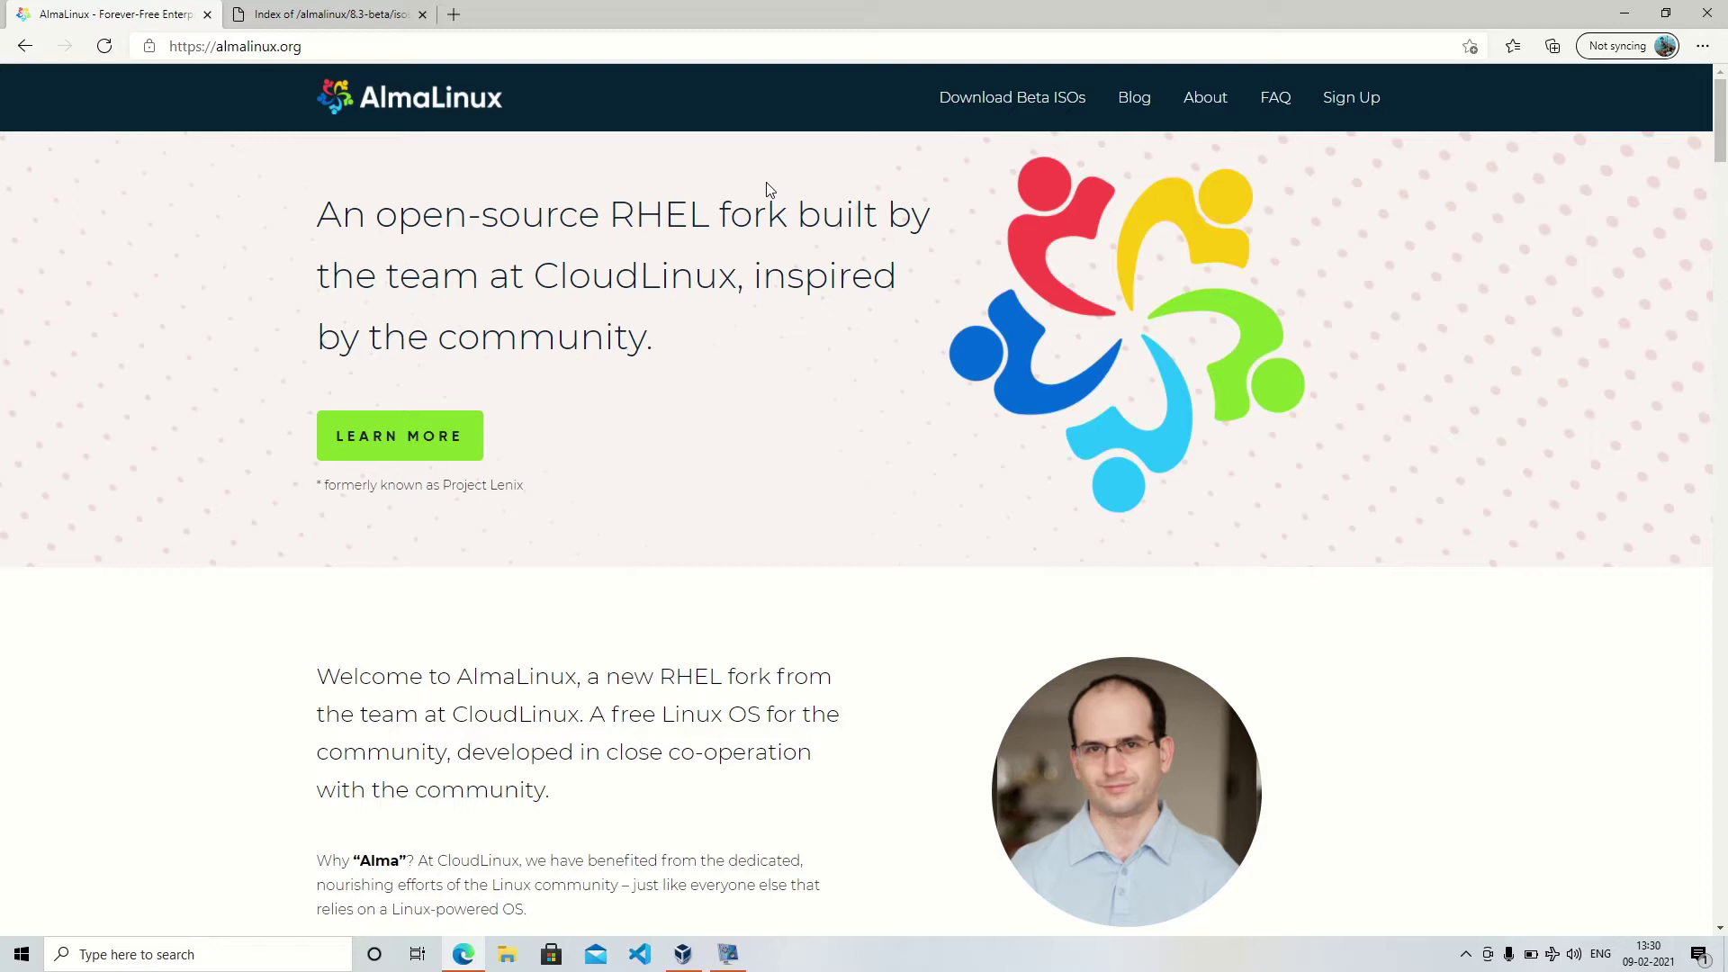
Open the AlmaLinux 8.3-beta ISO index on repo.almalinux.org, then return to VirtualBox Manager
left_click(1031, 100)
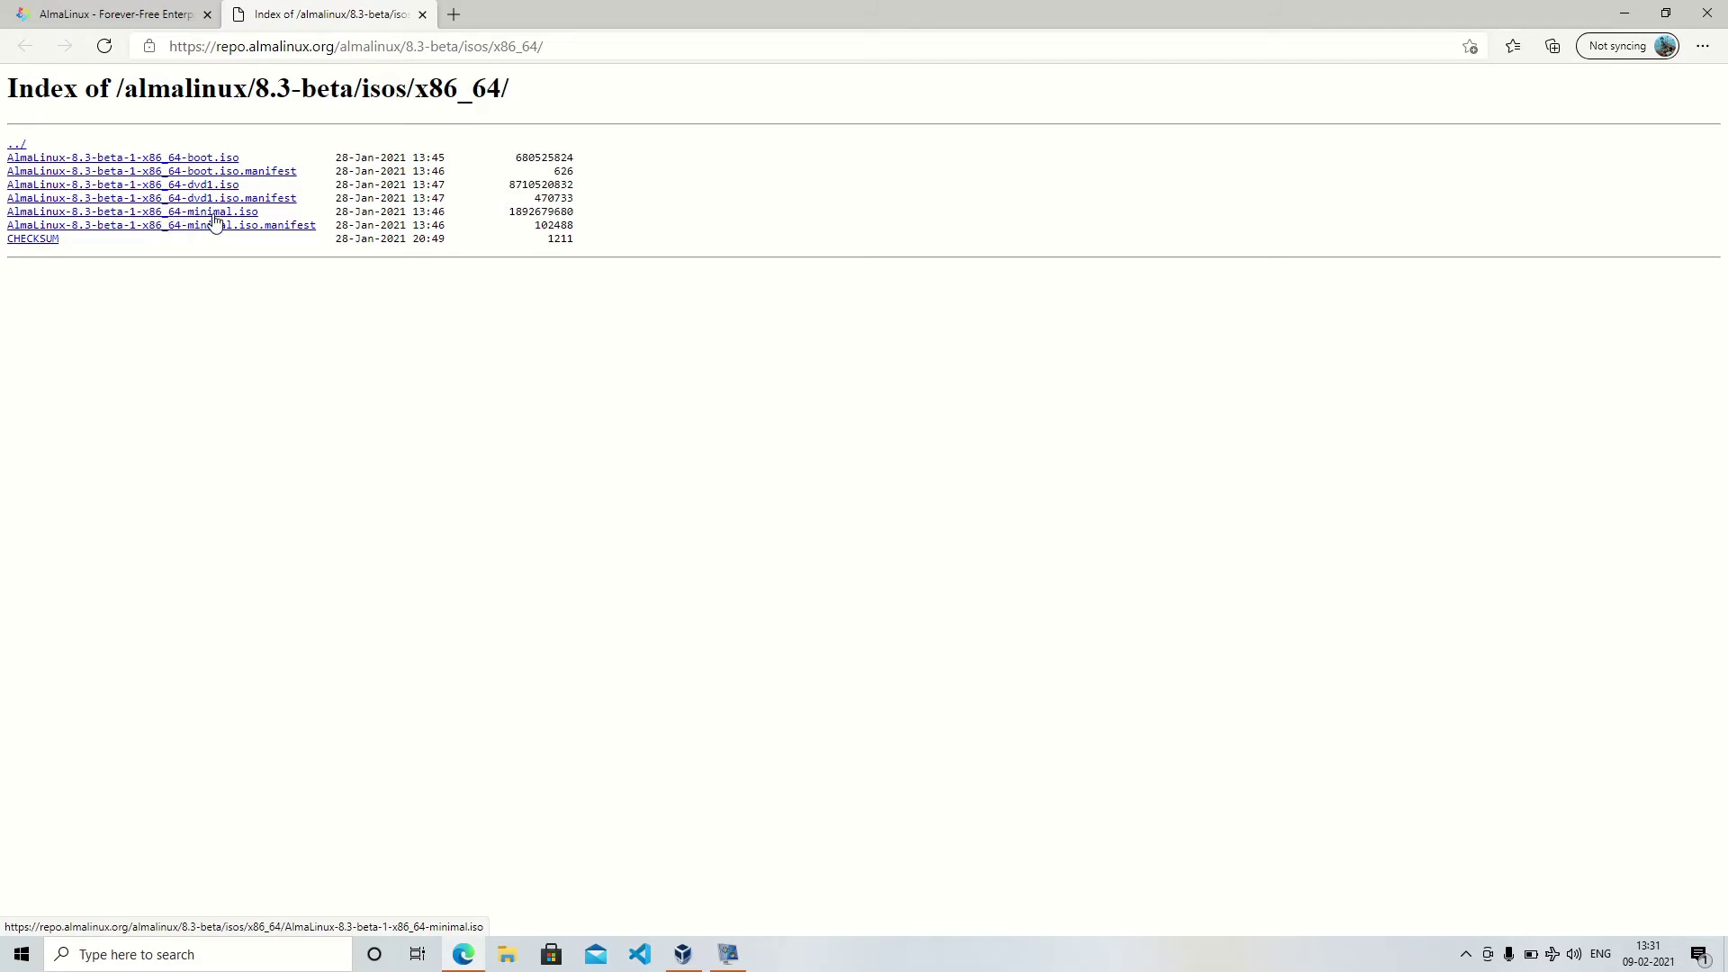
left_click(683, 954)
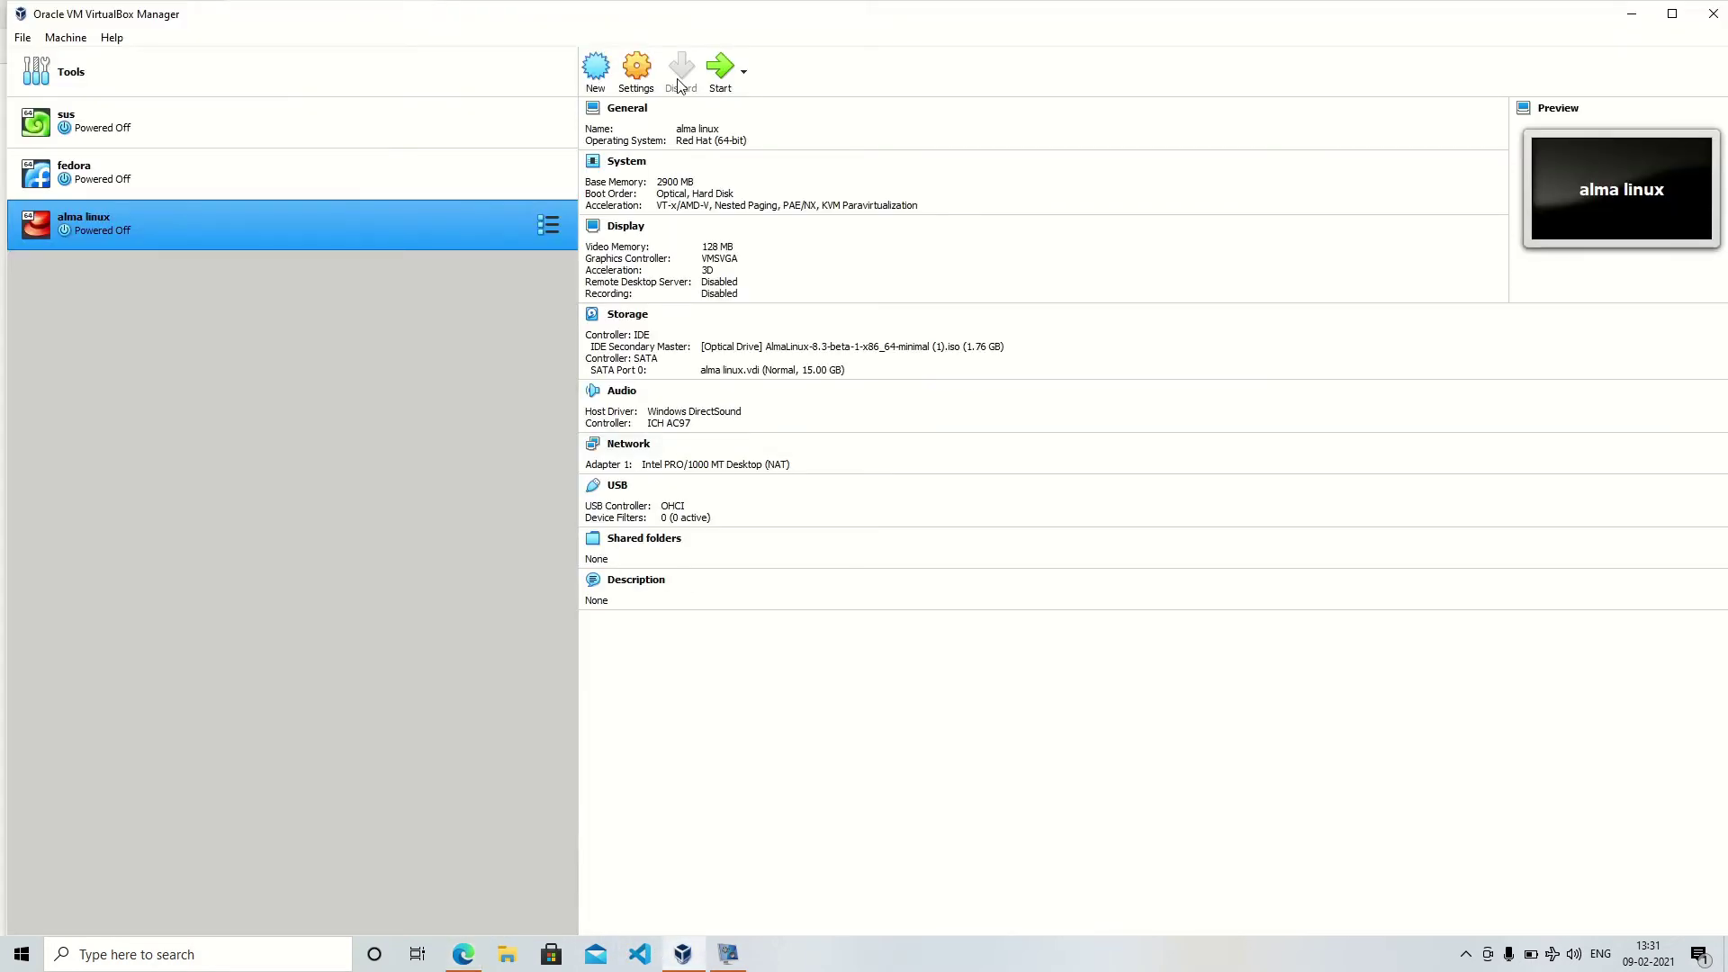
Start the 'alma linux' VM and boot into the AlmaLinux installer
left_click(730, 63)
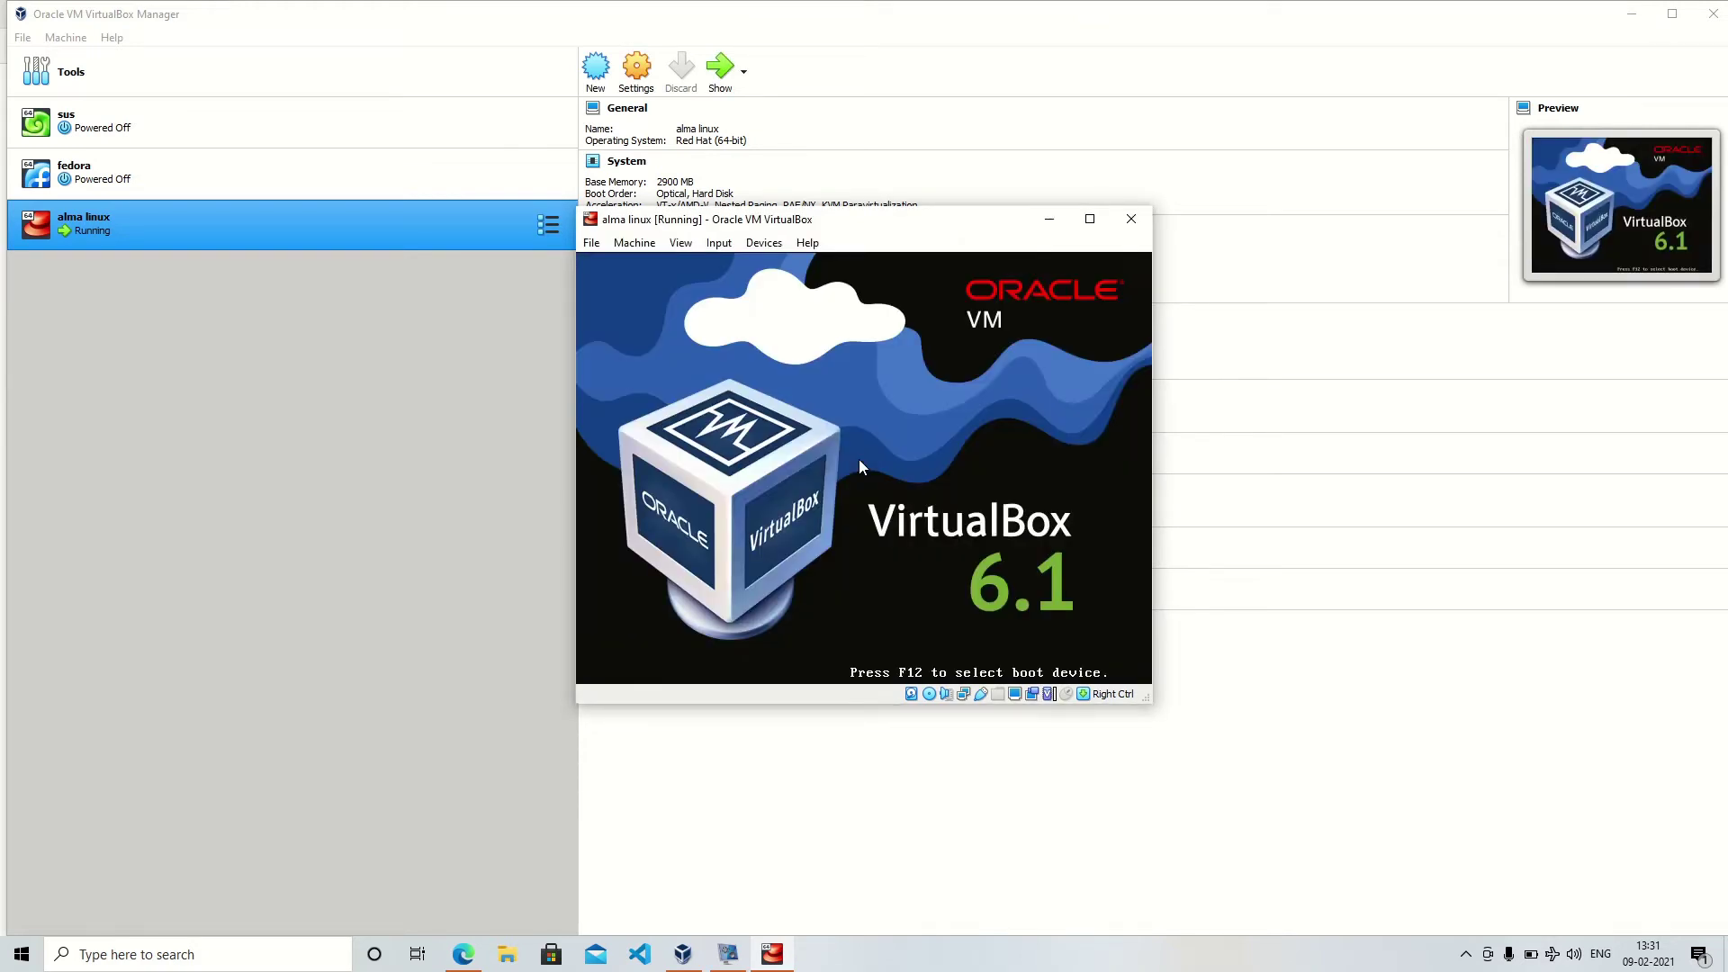
key("Control_R+f")
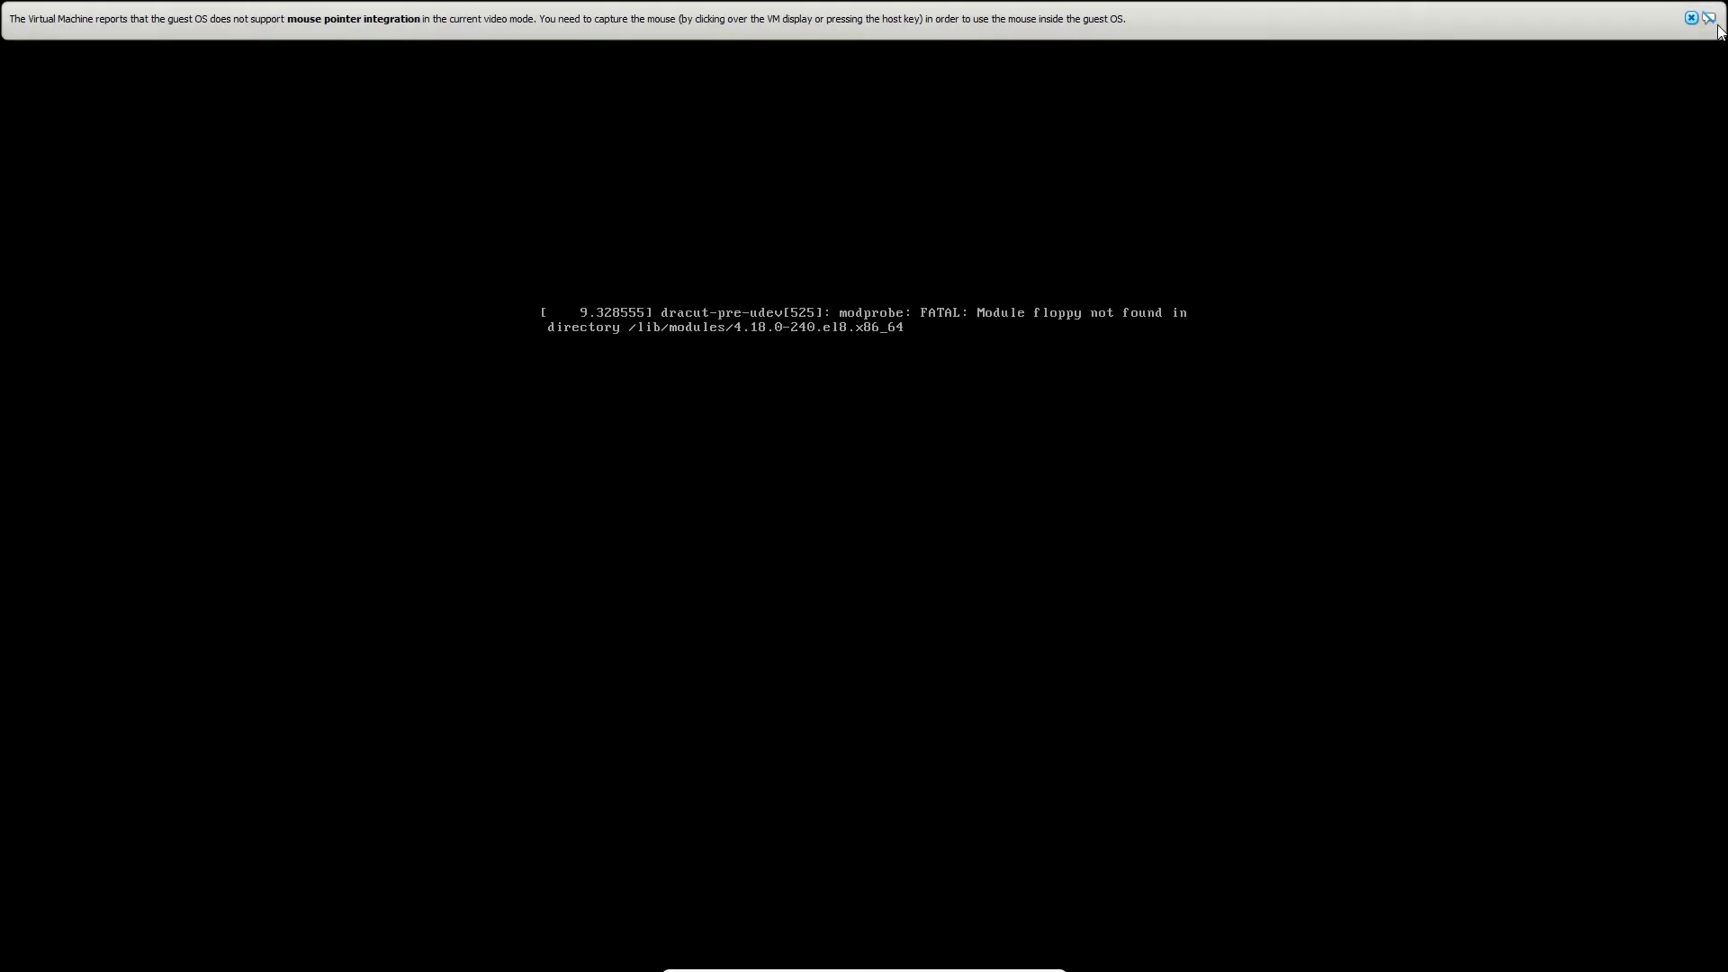
Dismiss the mouse integration notice and continue with English (United States)
left_click(1691, 18)
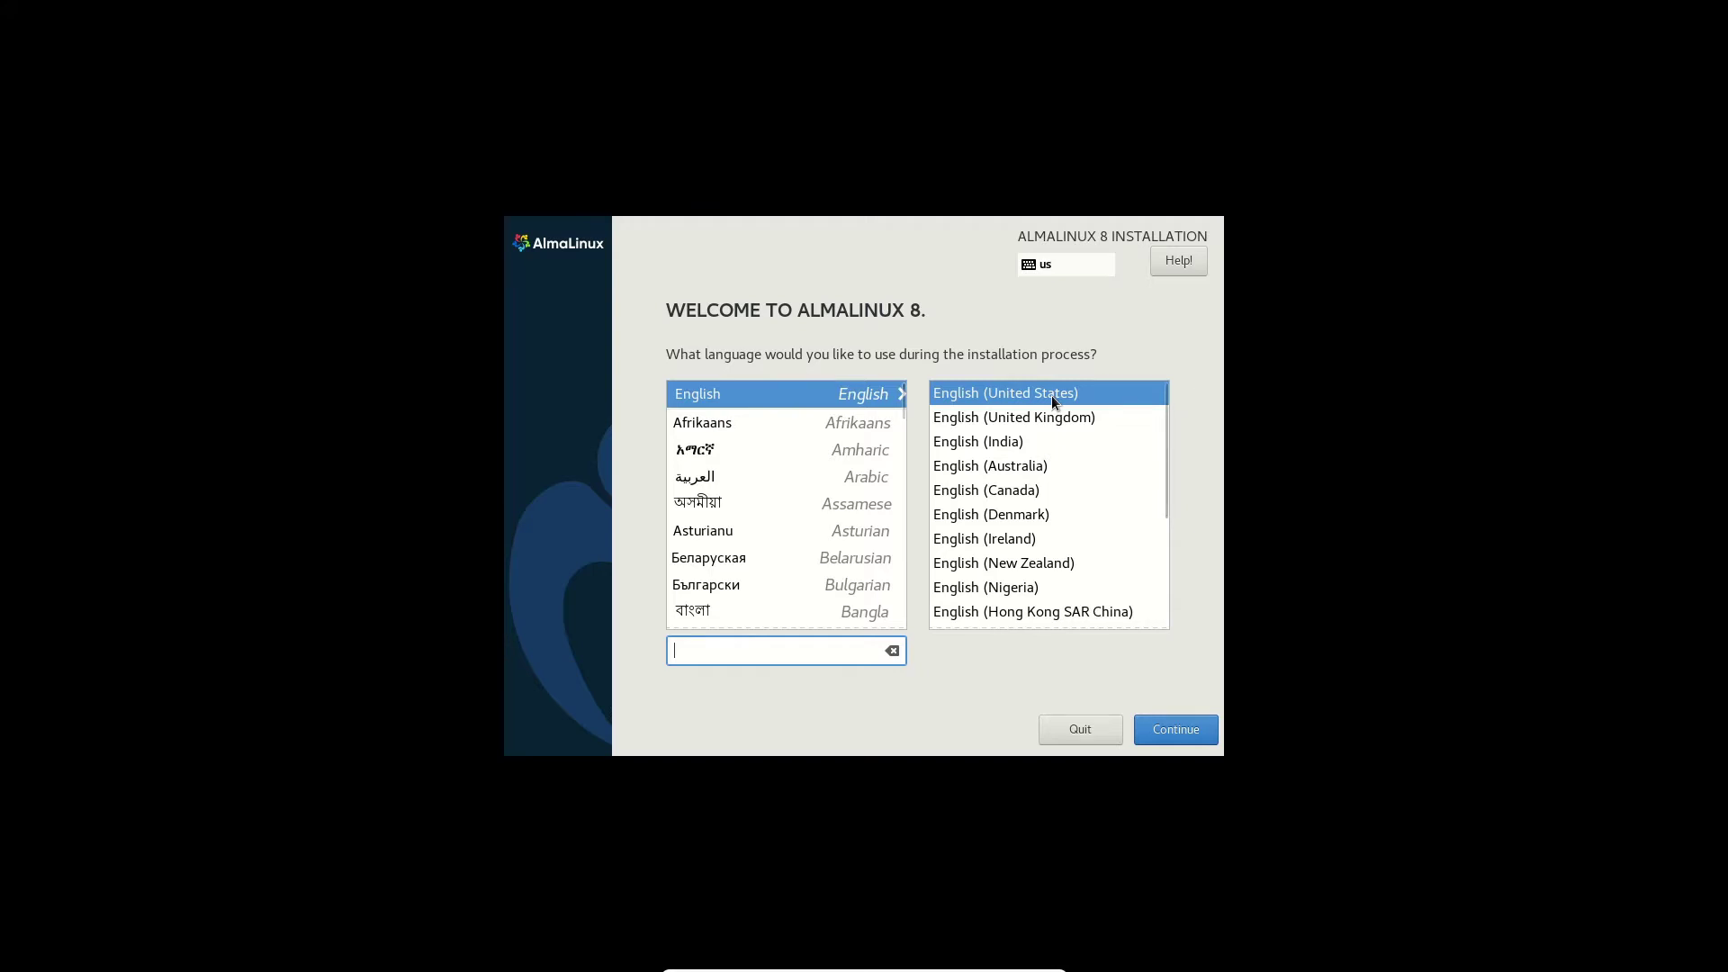
left_click(1182, 716)
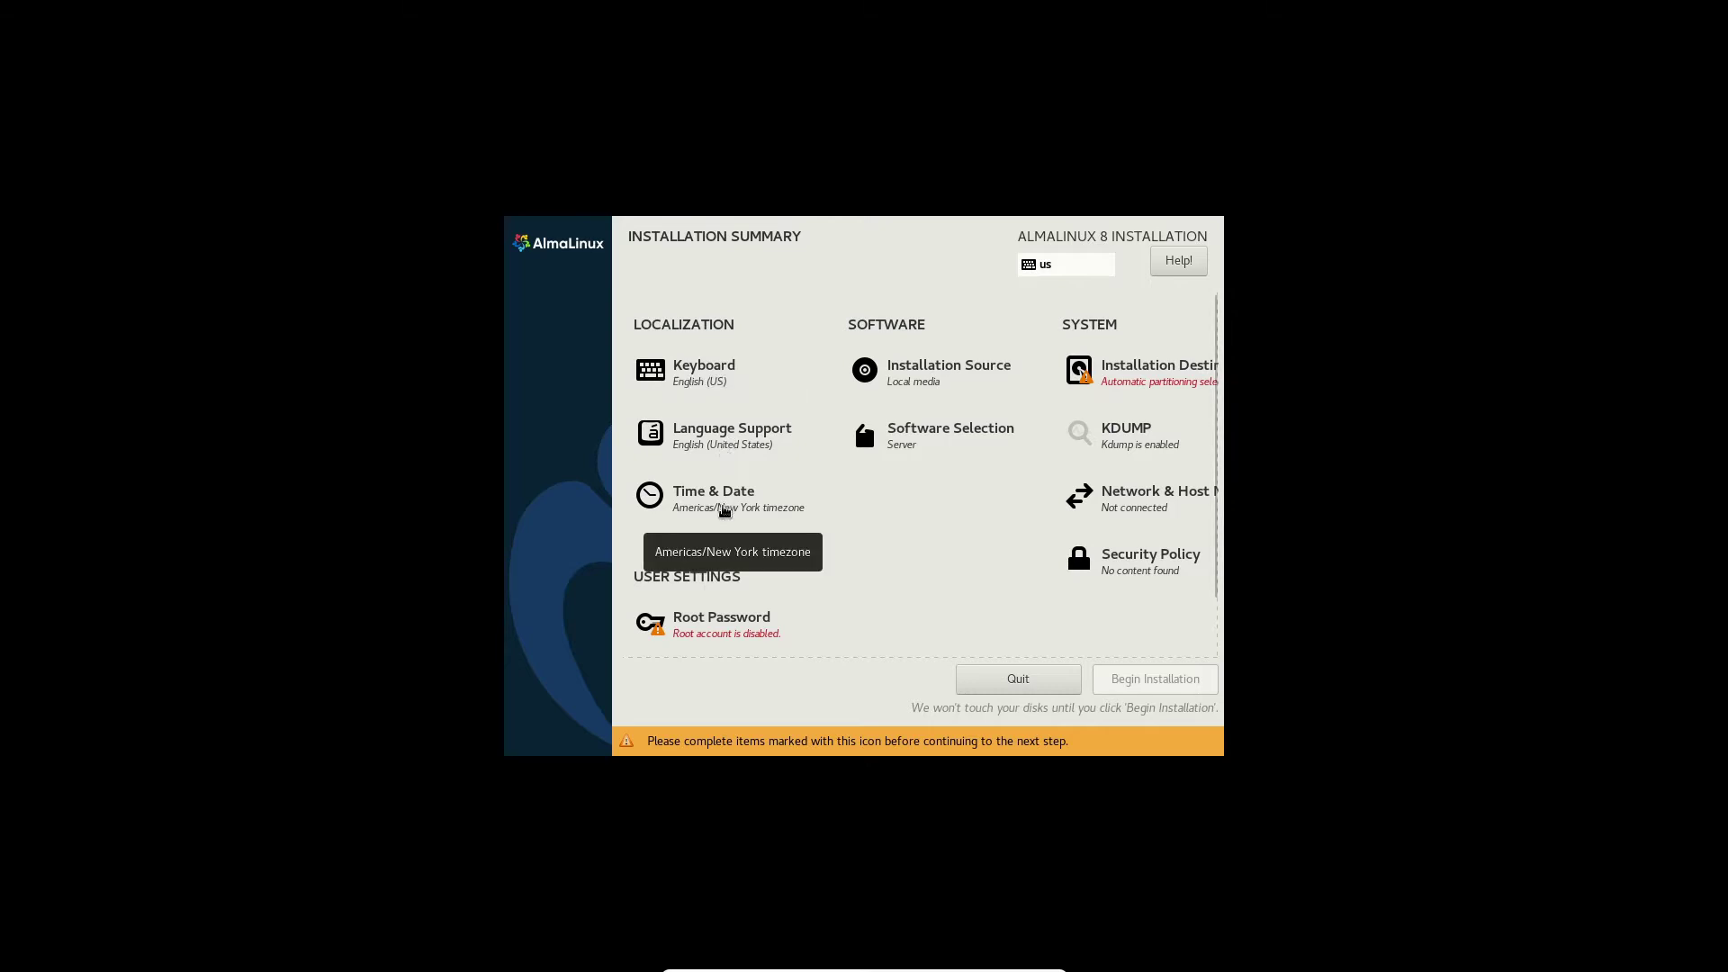
Set the installer timezone to Asia/Kolkata
left_click(725, 510)
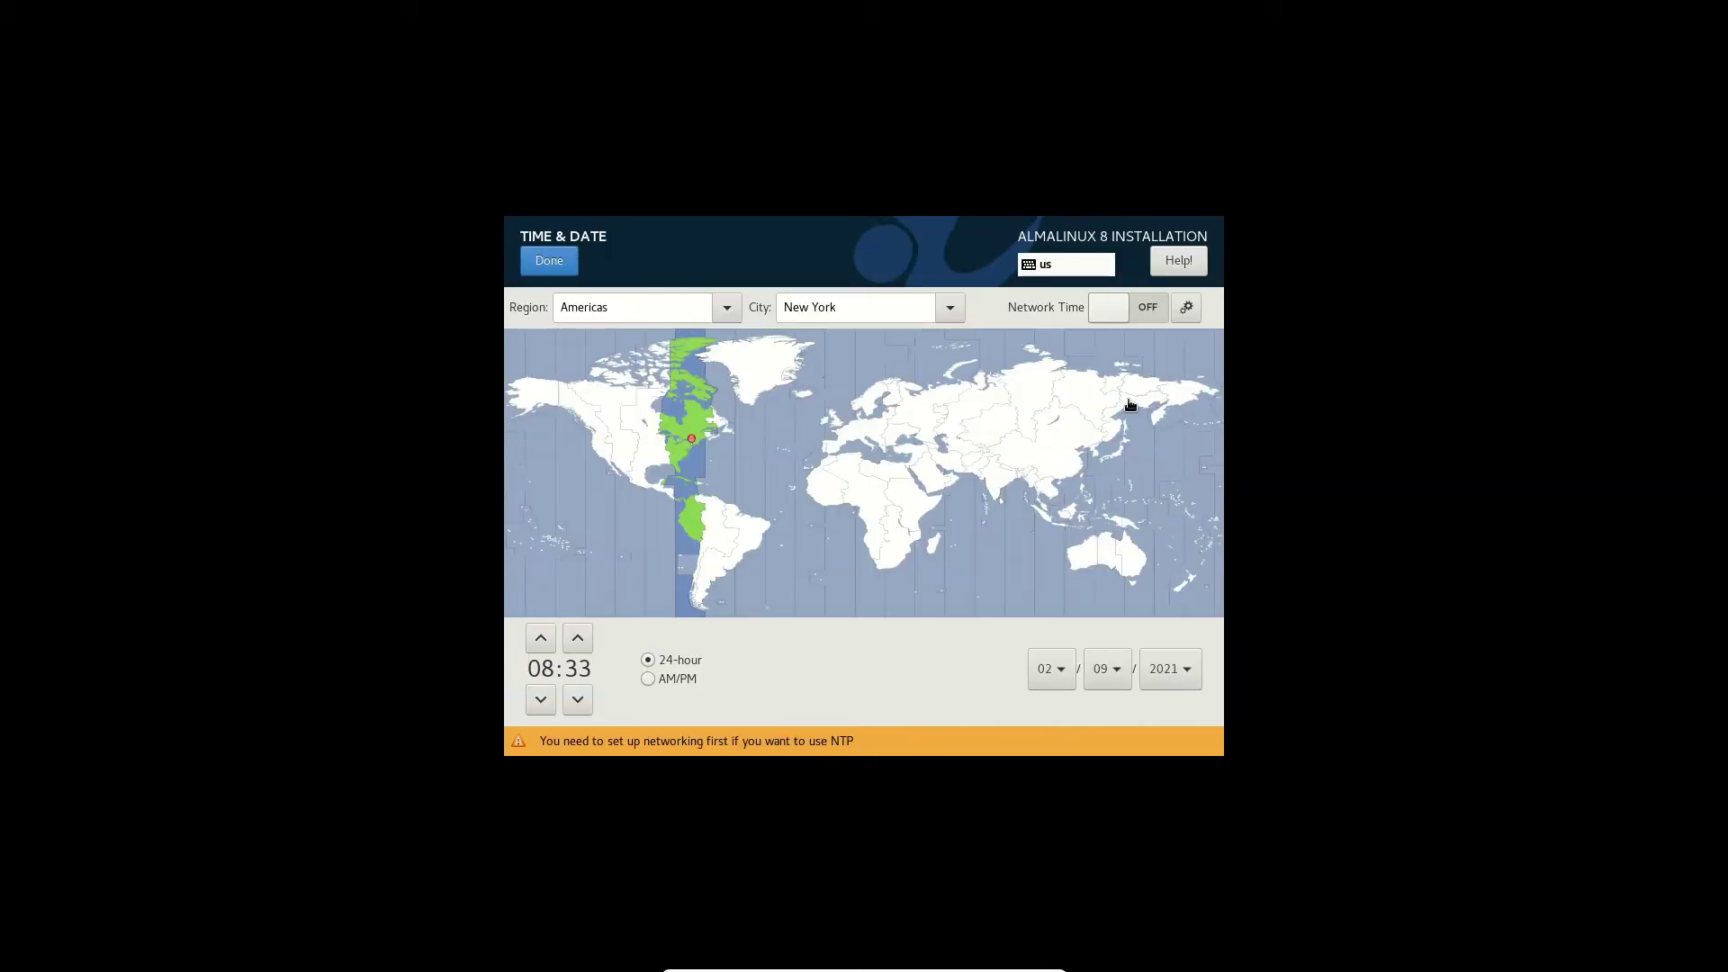
left_click(987, 443)
left_click(1070, 432)
left_click(1010, 477)
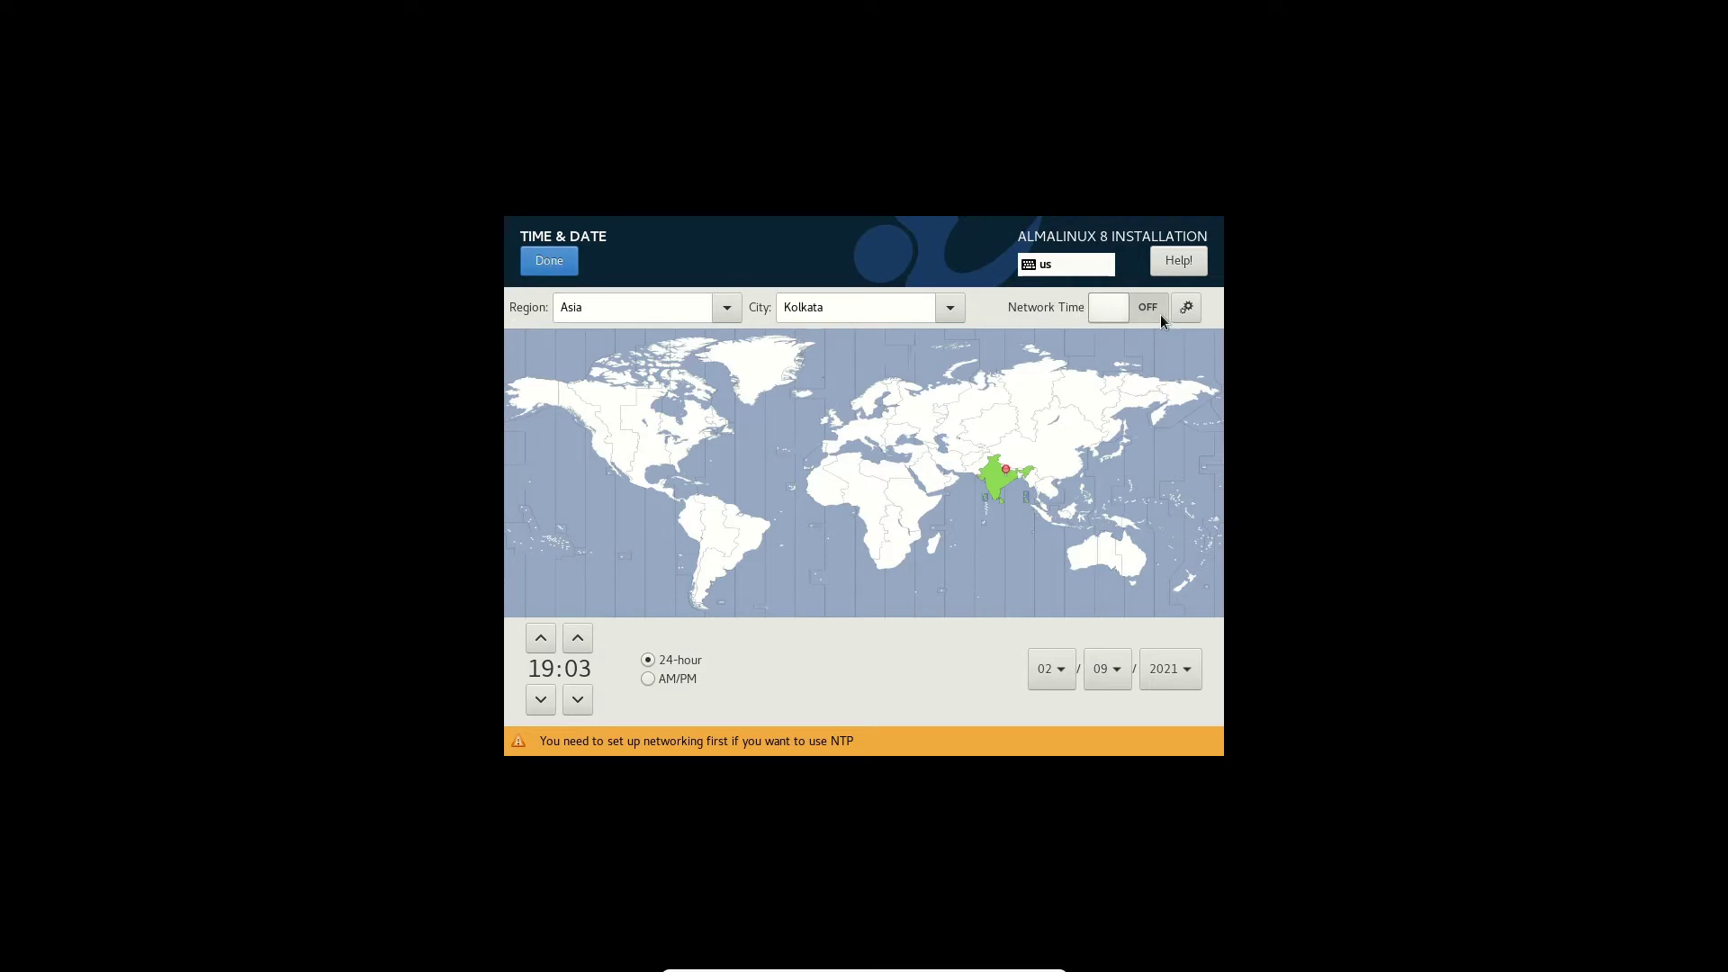
left_click(549, 261)
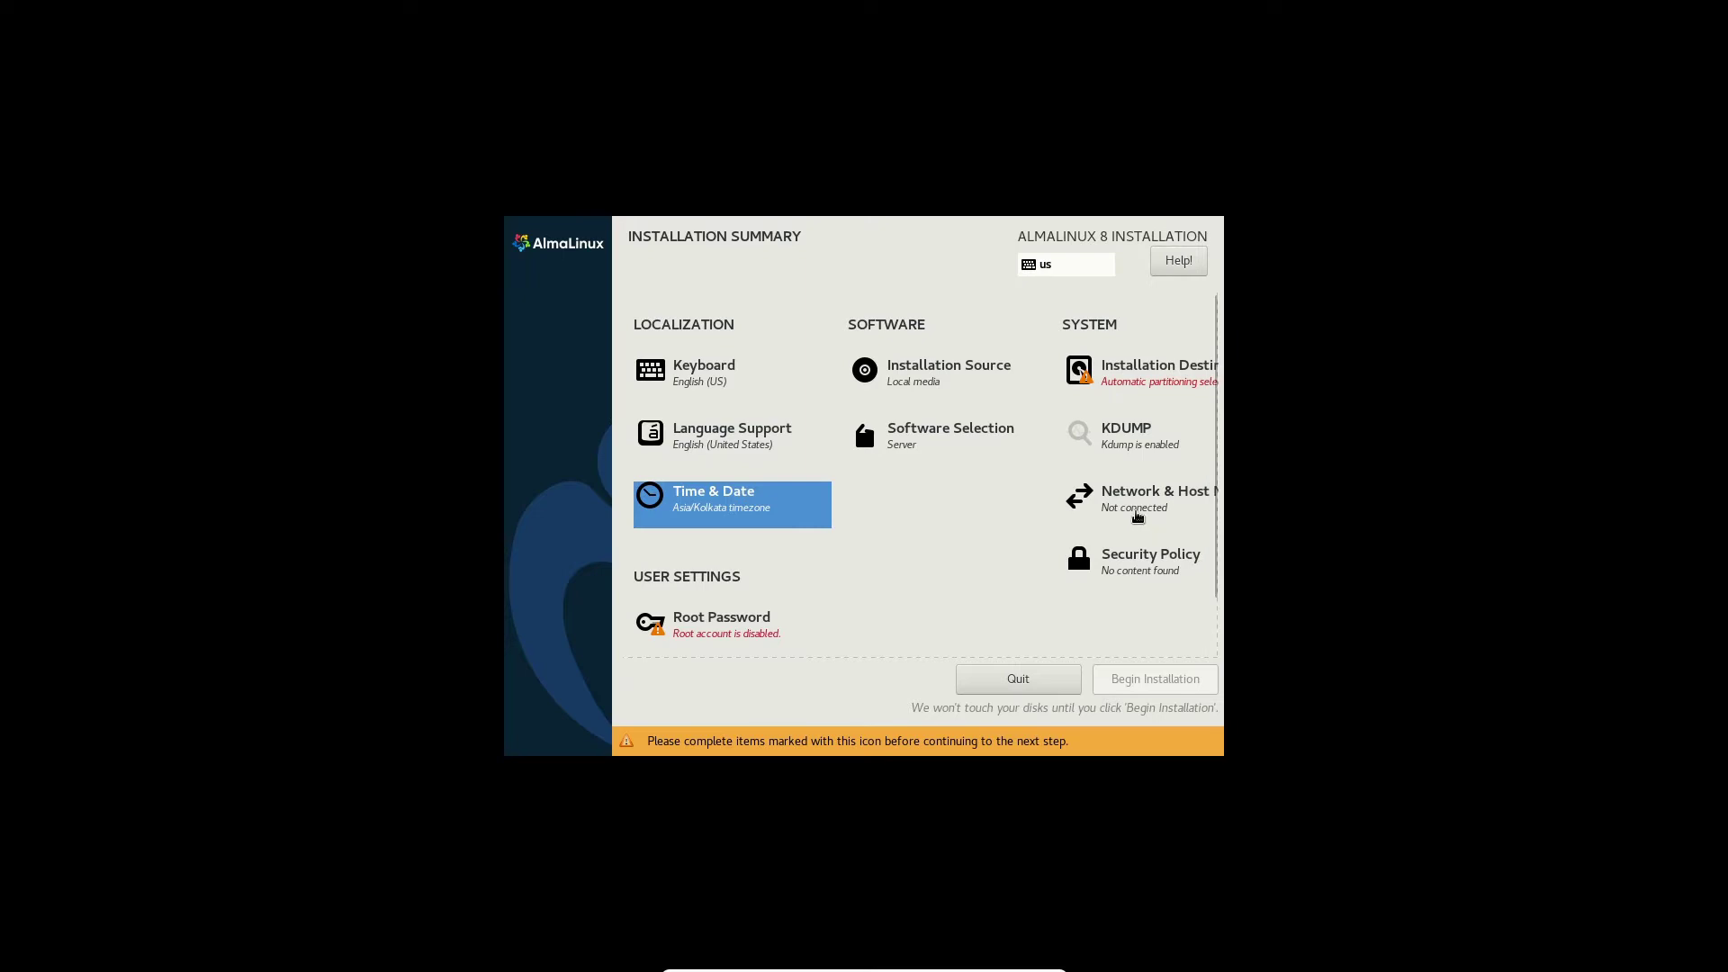
Connect Ethernet enp0s3 and set the host name to superhst
left_click(1136, 514)
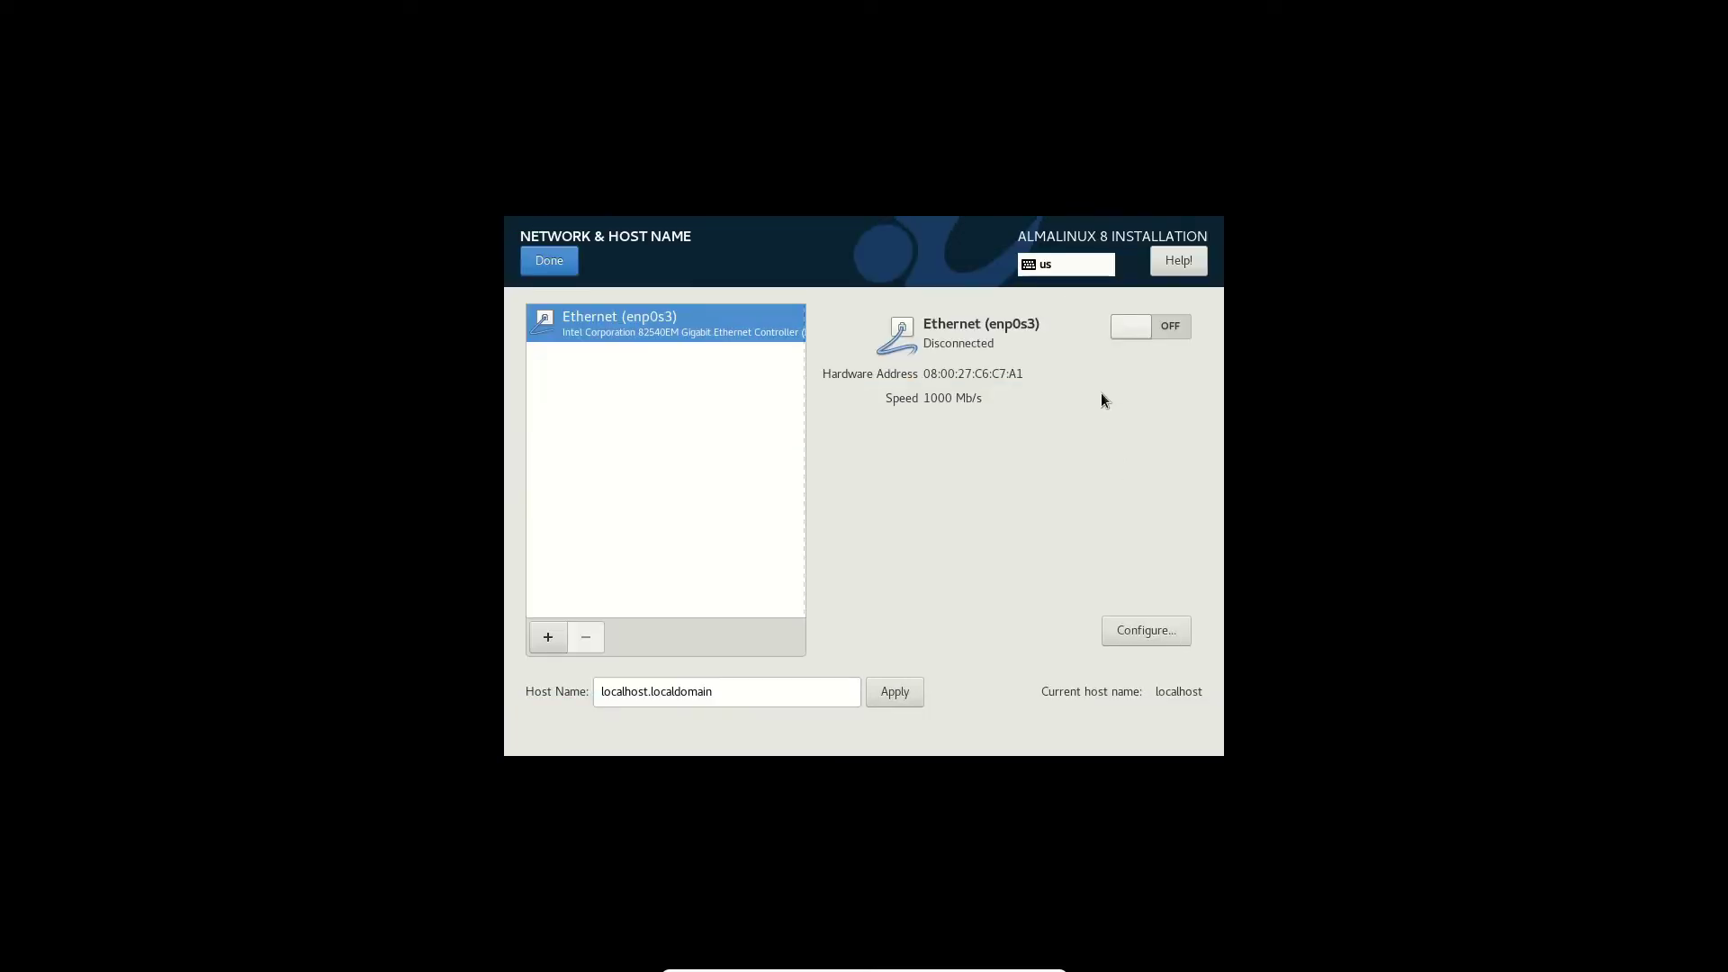
left_click(1171, 332)
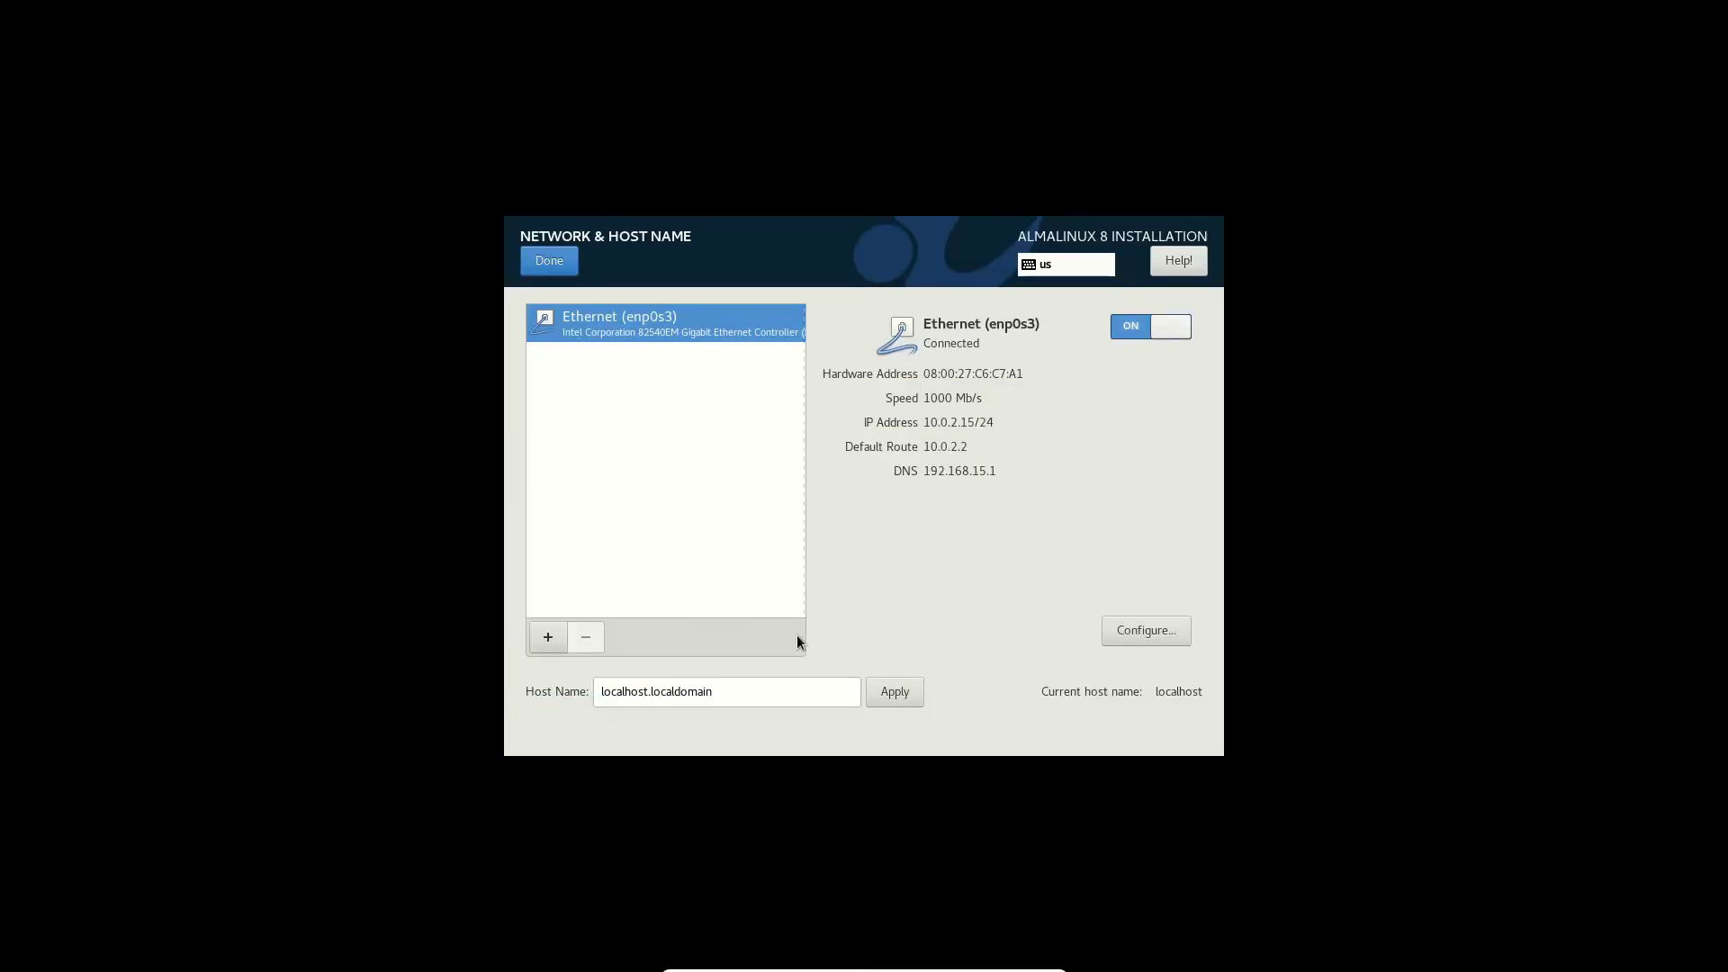
left_click_drag(756, 691, 518, 691)
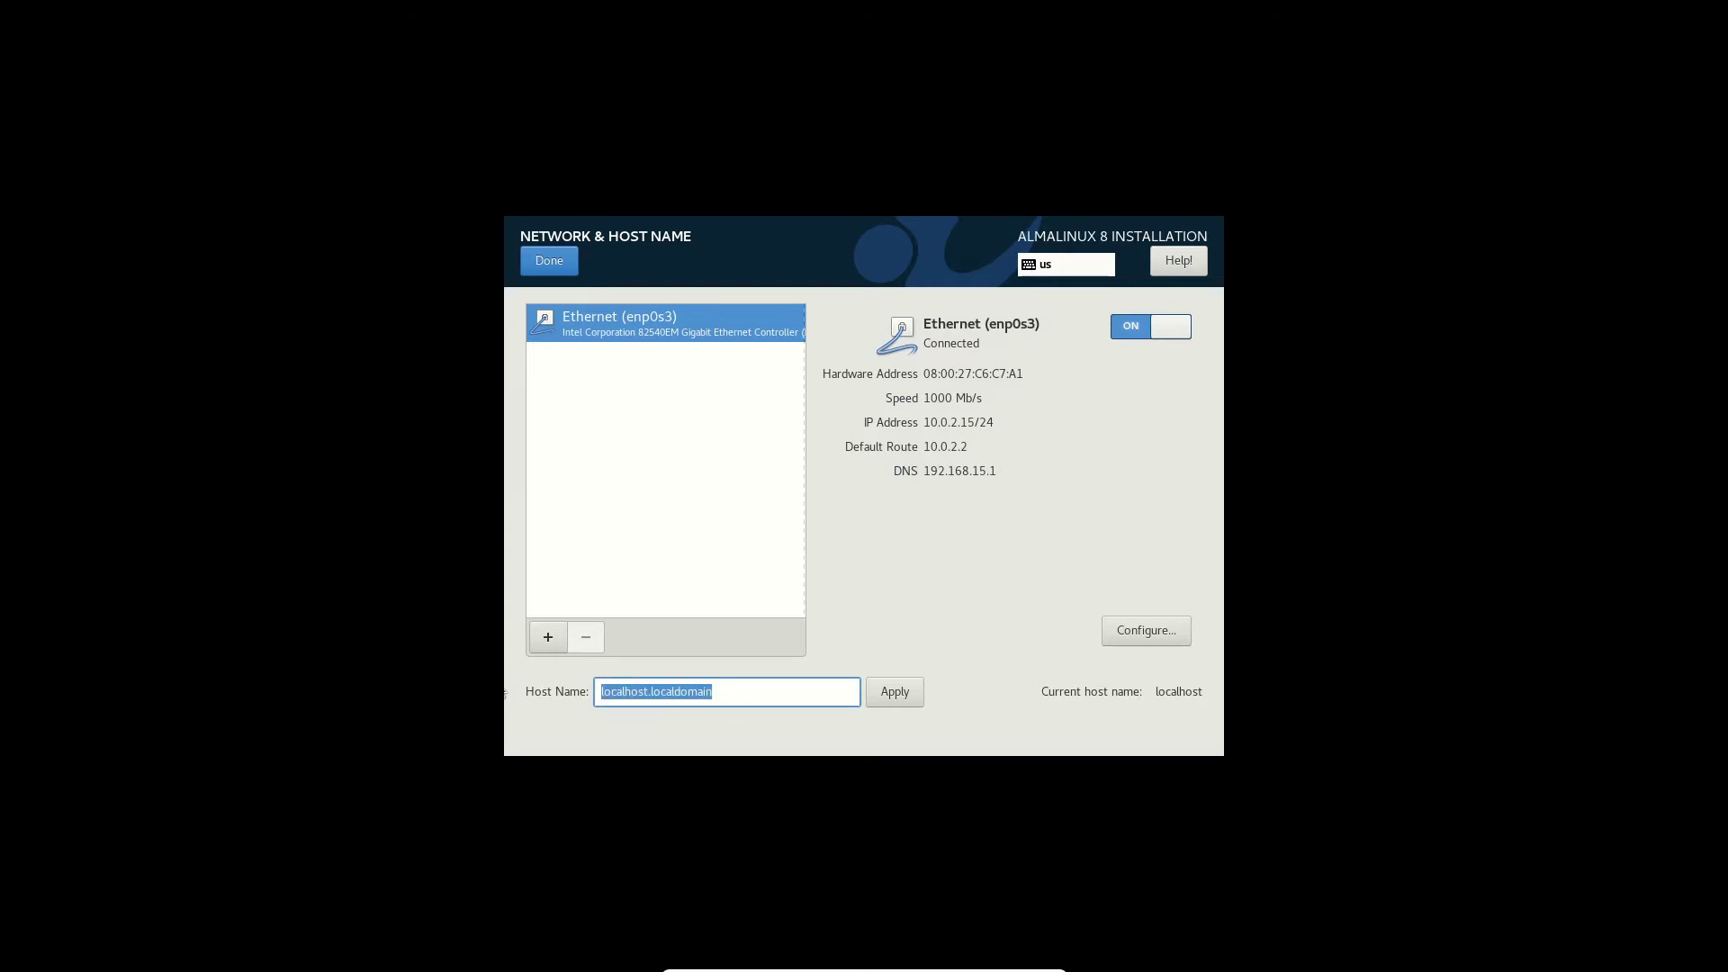
type("supo")
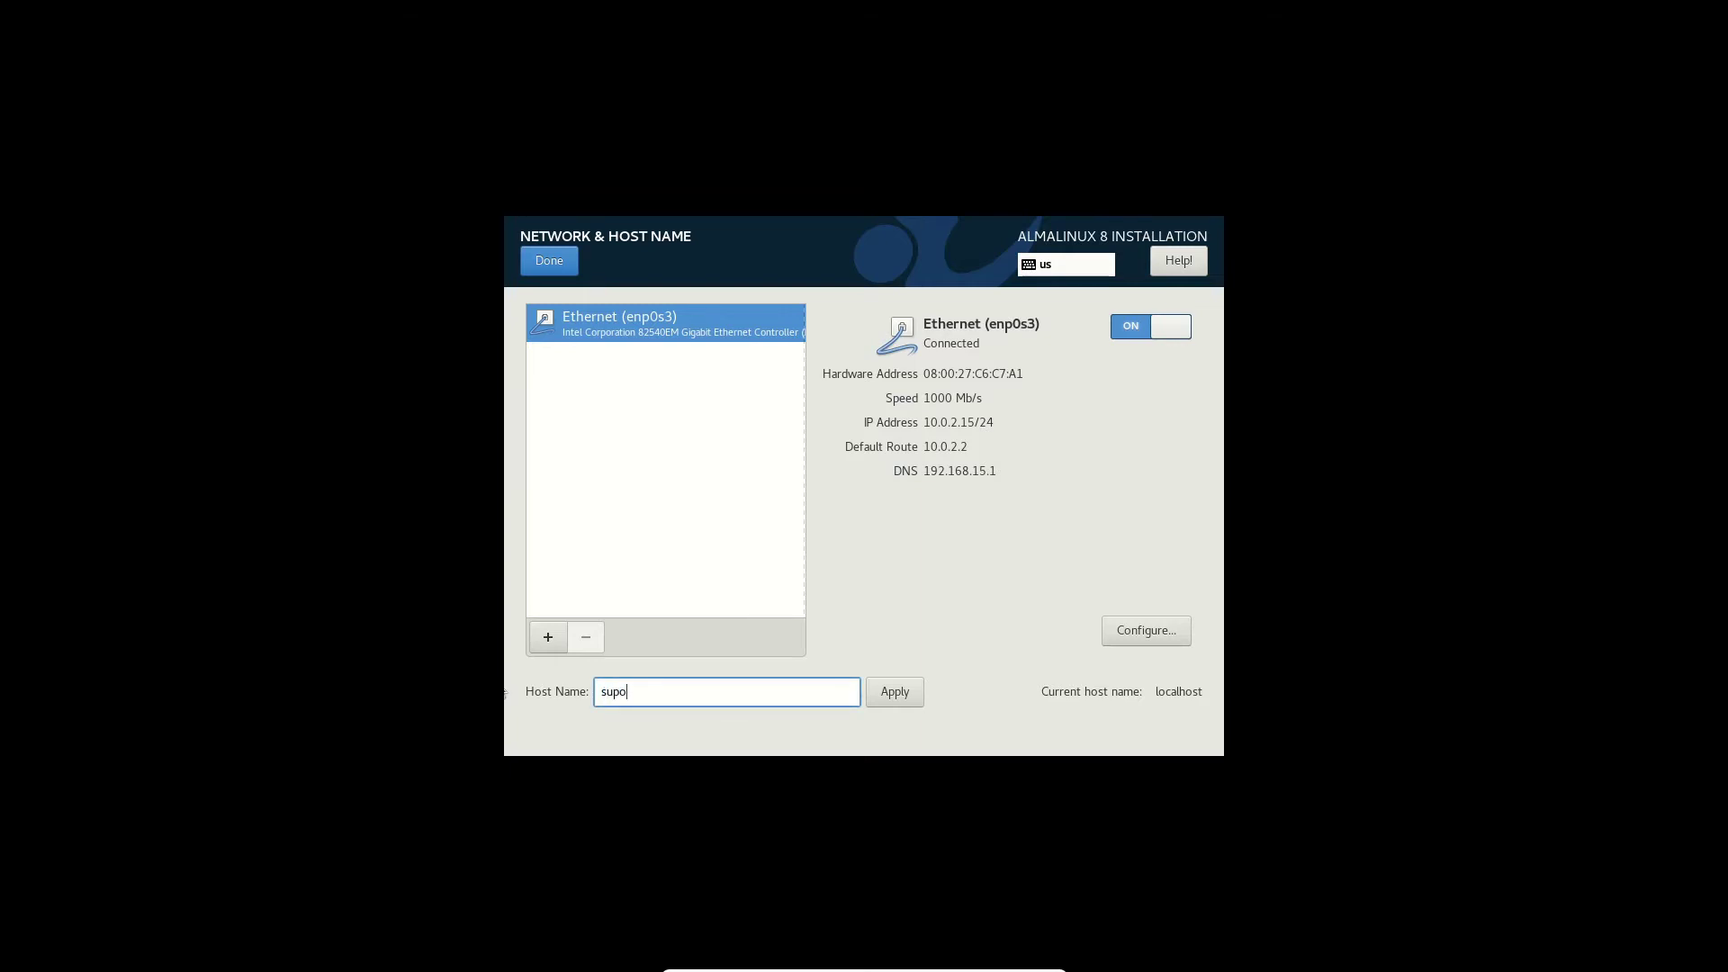
key("BackSpace")
type("erhst")
left_click(549, 261)
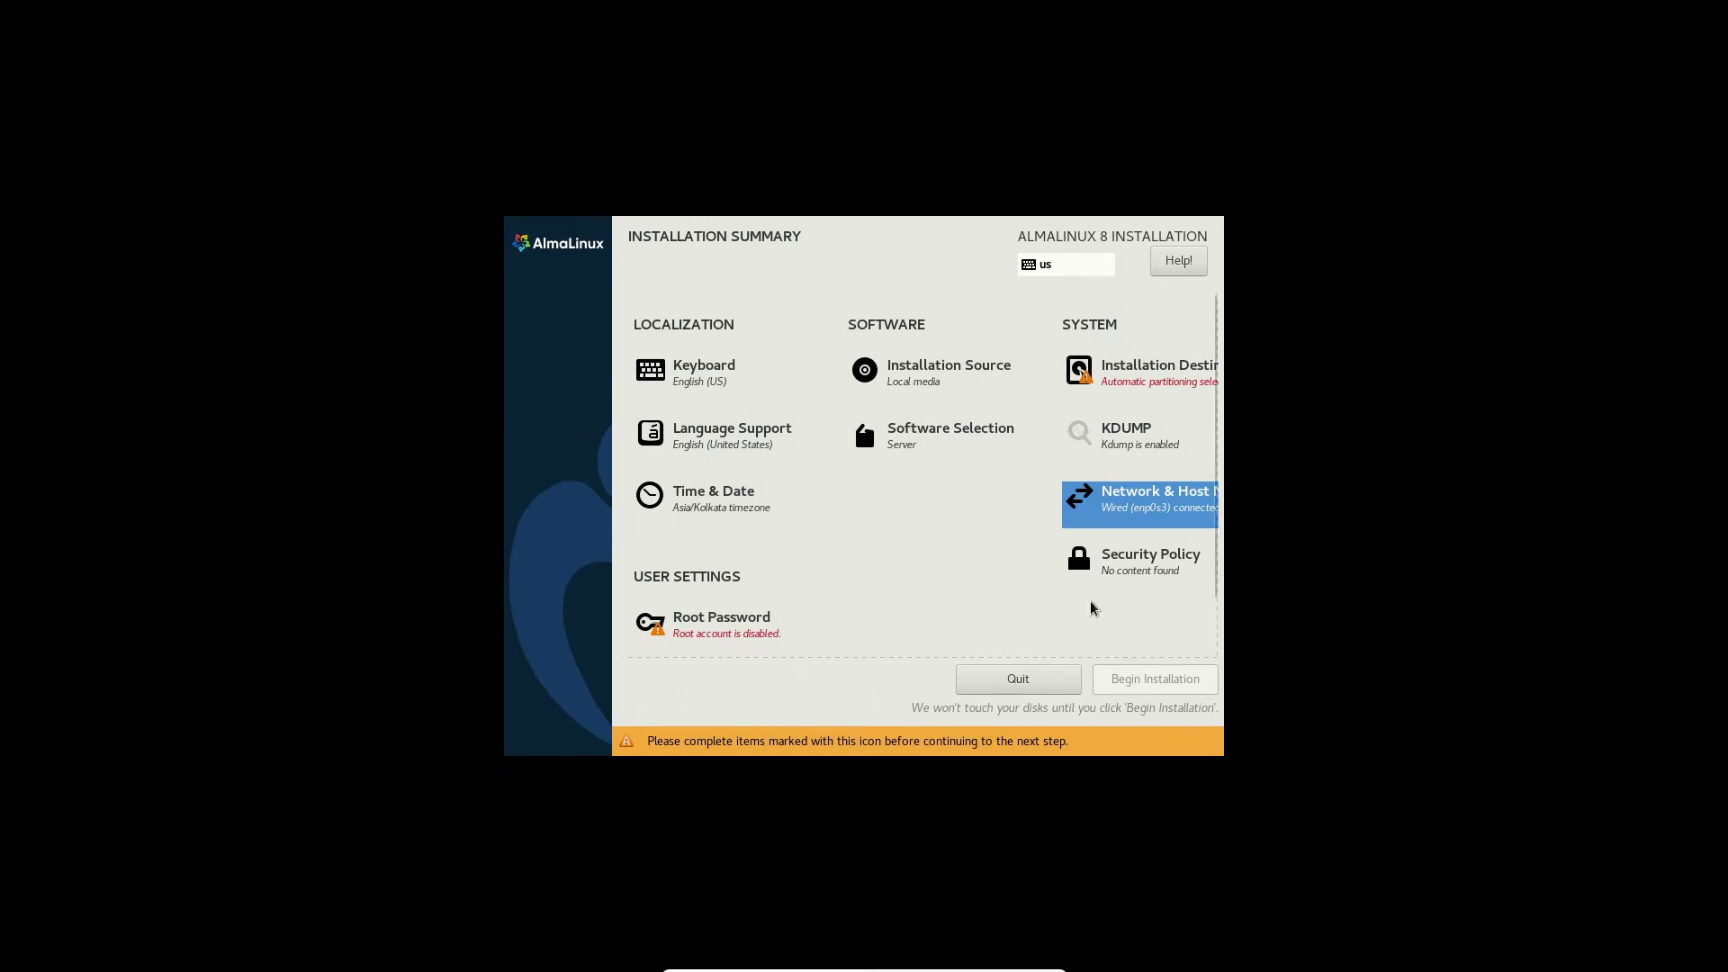
Disable kdump
left_click(1121, 447)
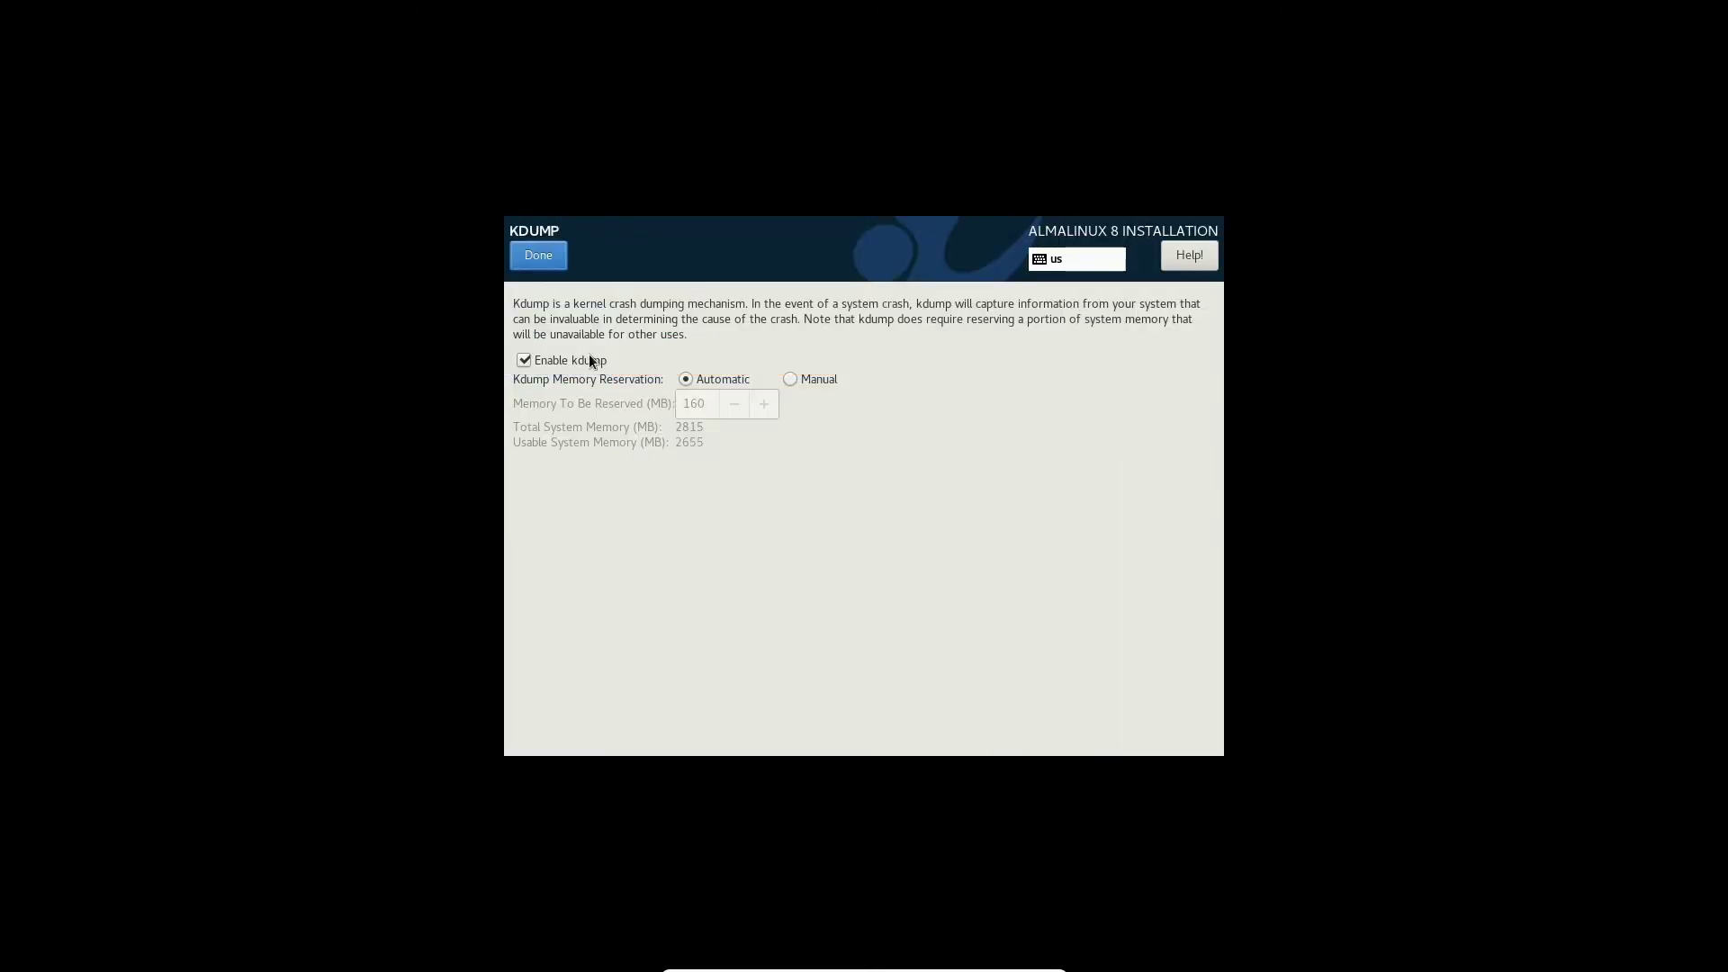
left_click(548, 357)
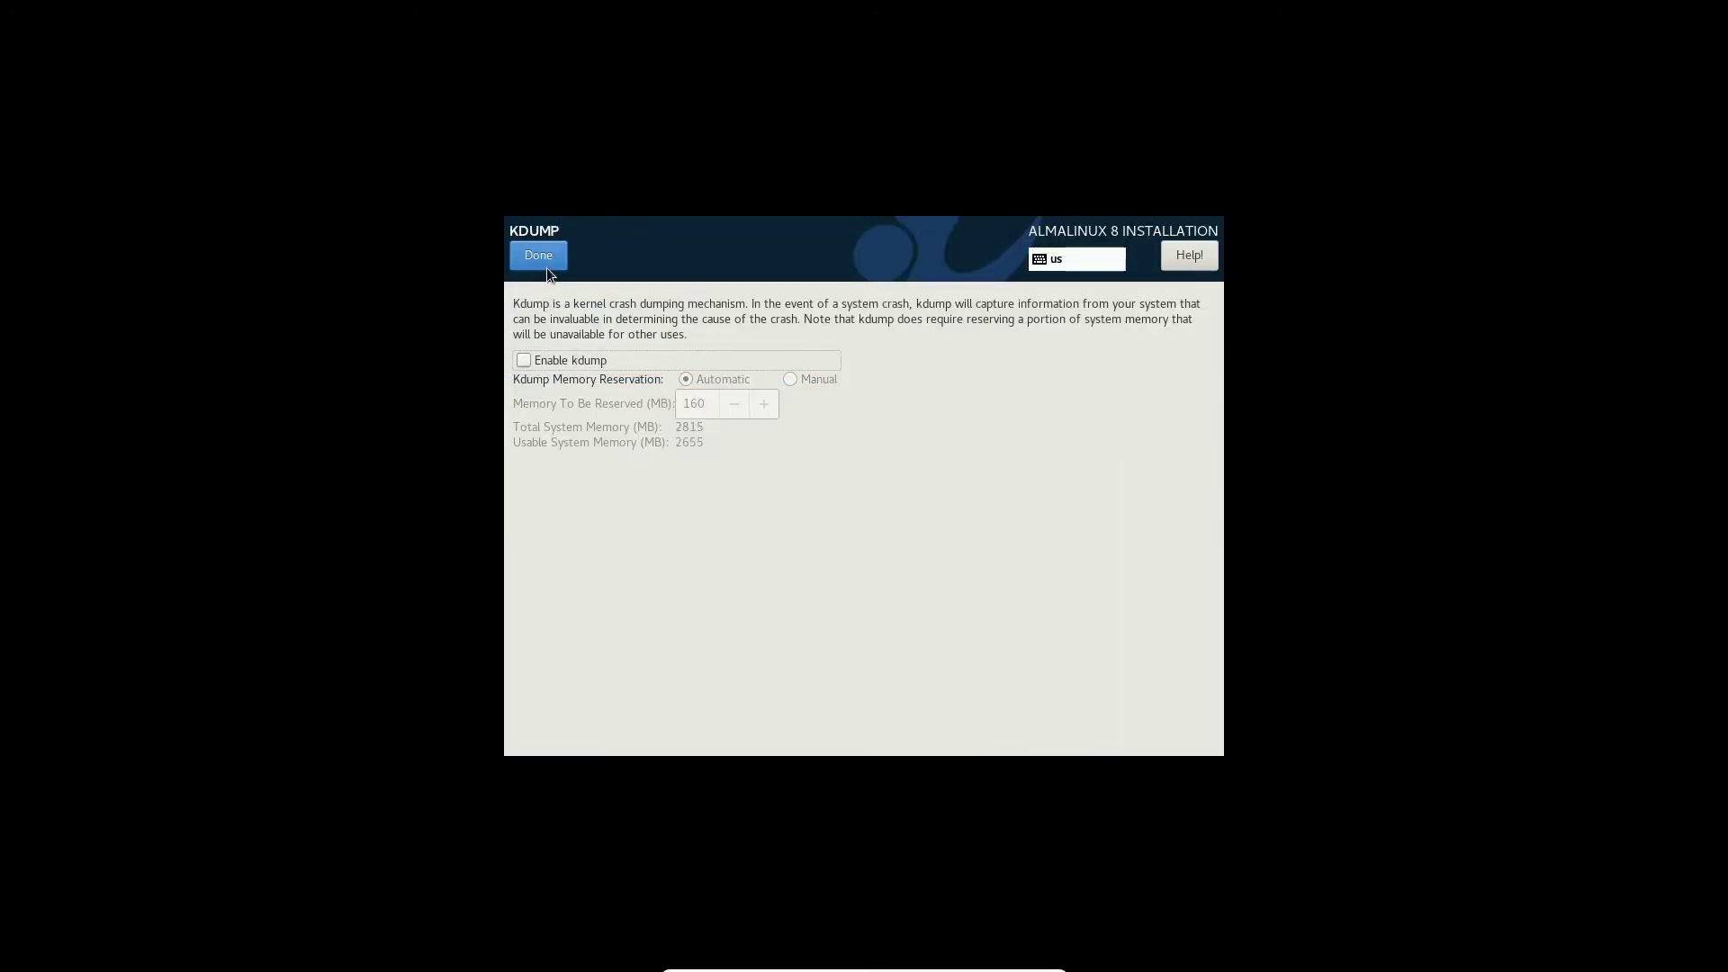
left_click(543, 263)
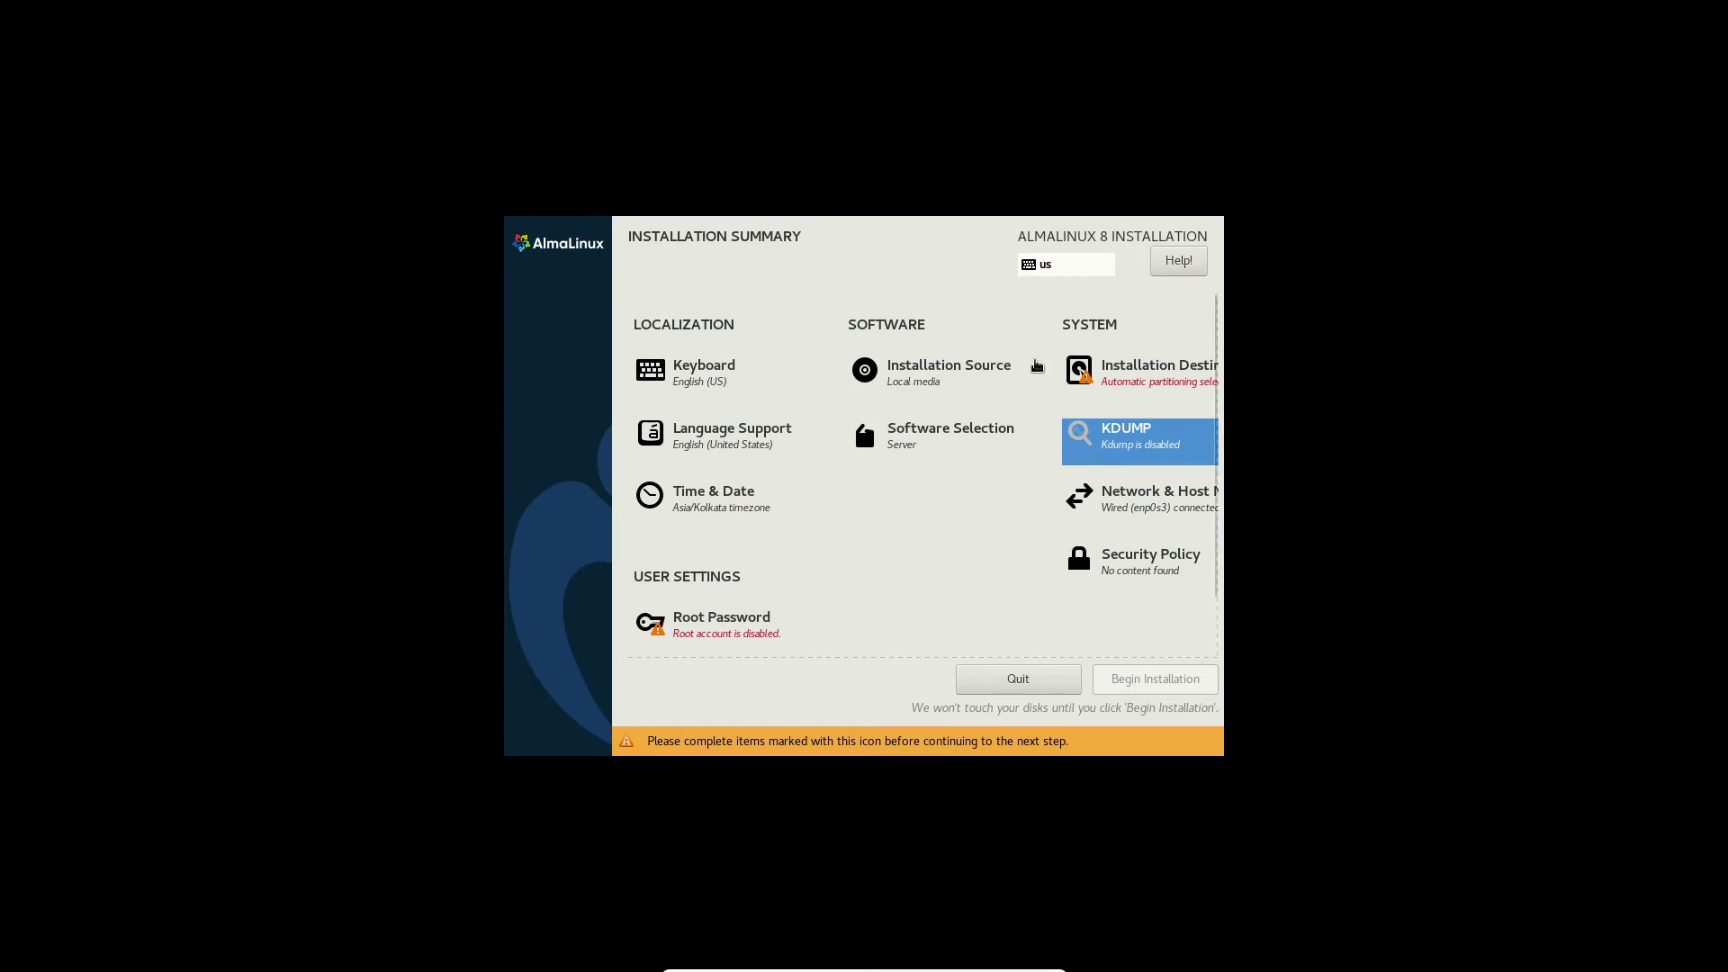
Review Software Selection and keep the Server environment
left_click(940, 432)
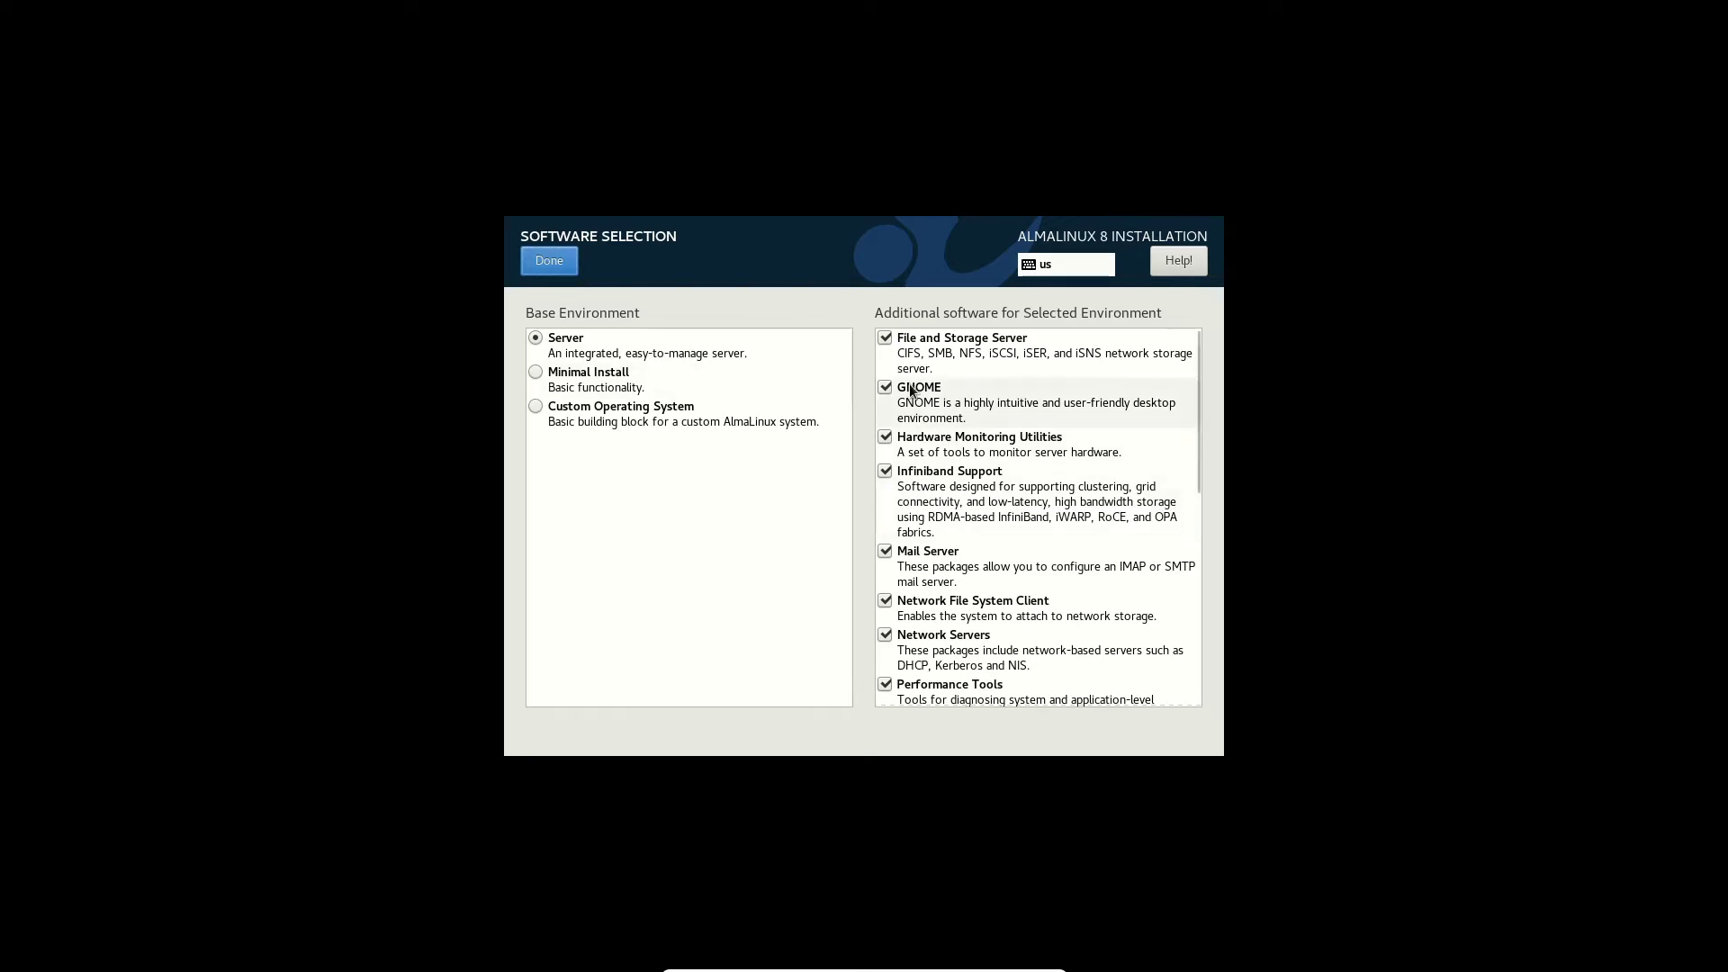
scroll(936, 402, "down", 10)
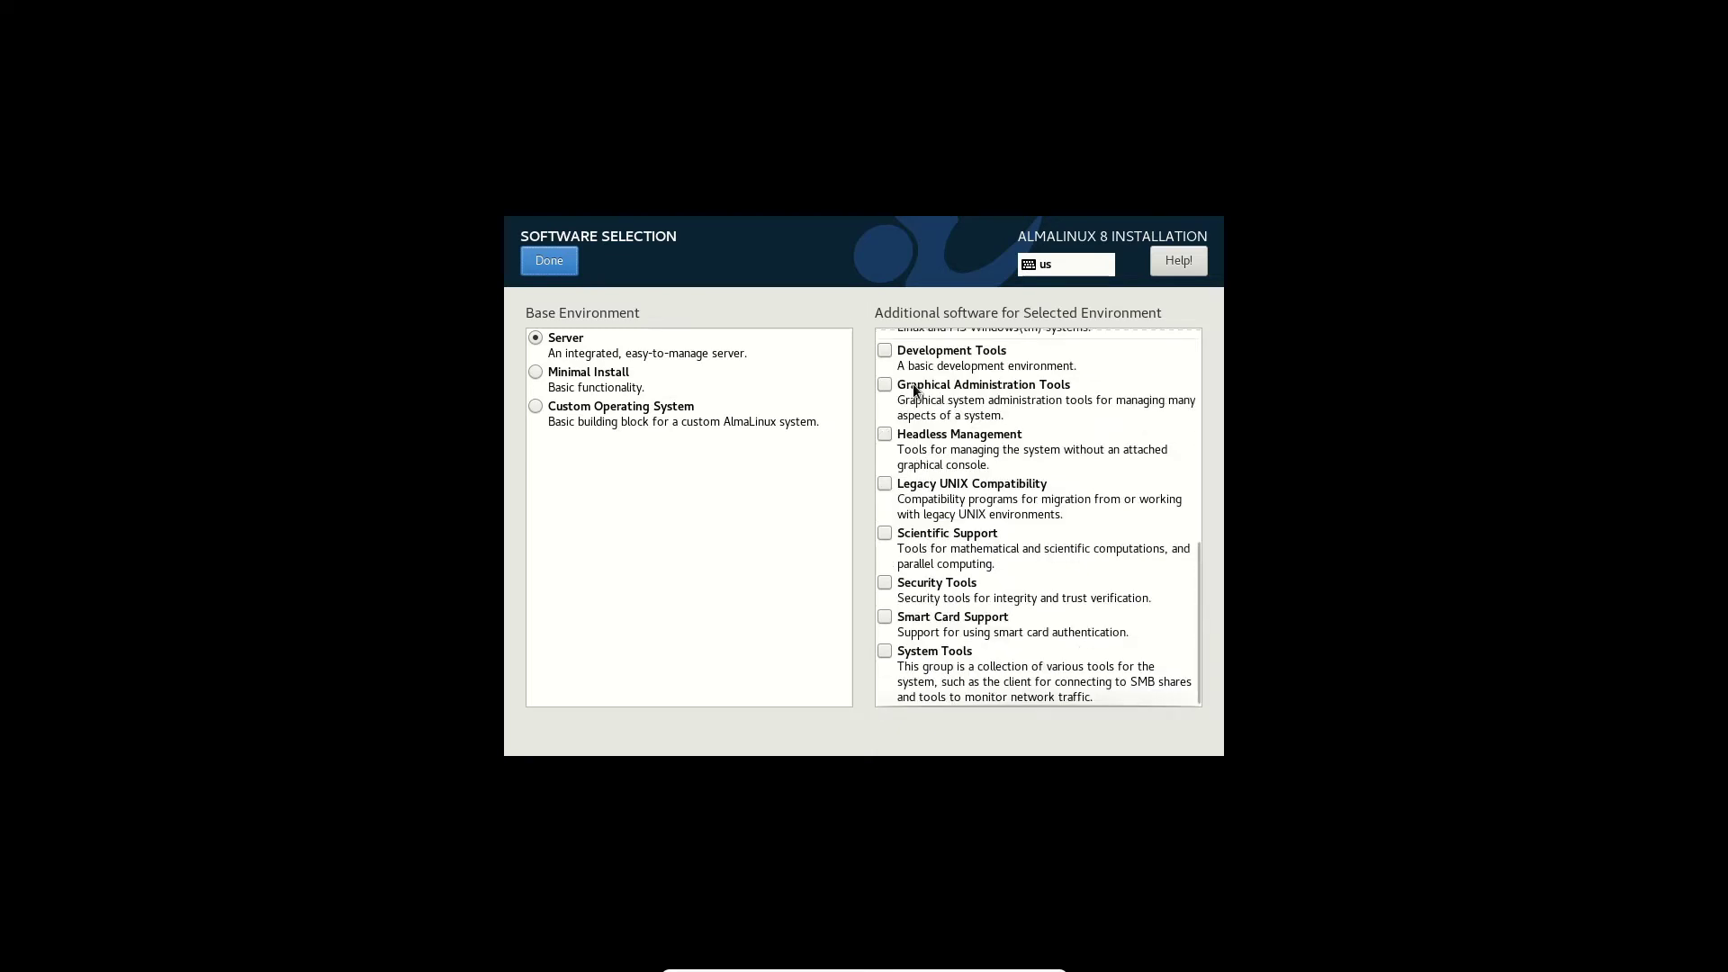
left_click(549, 260)
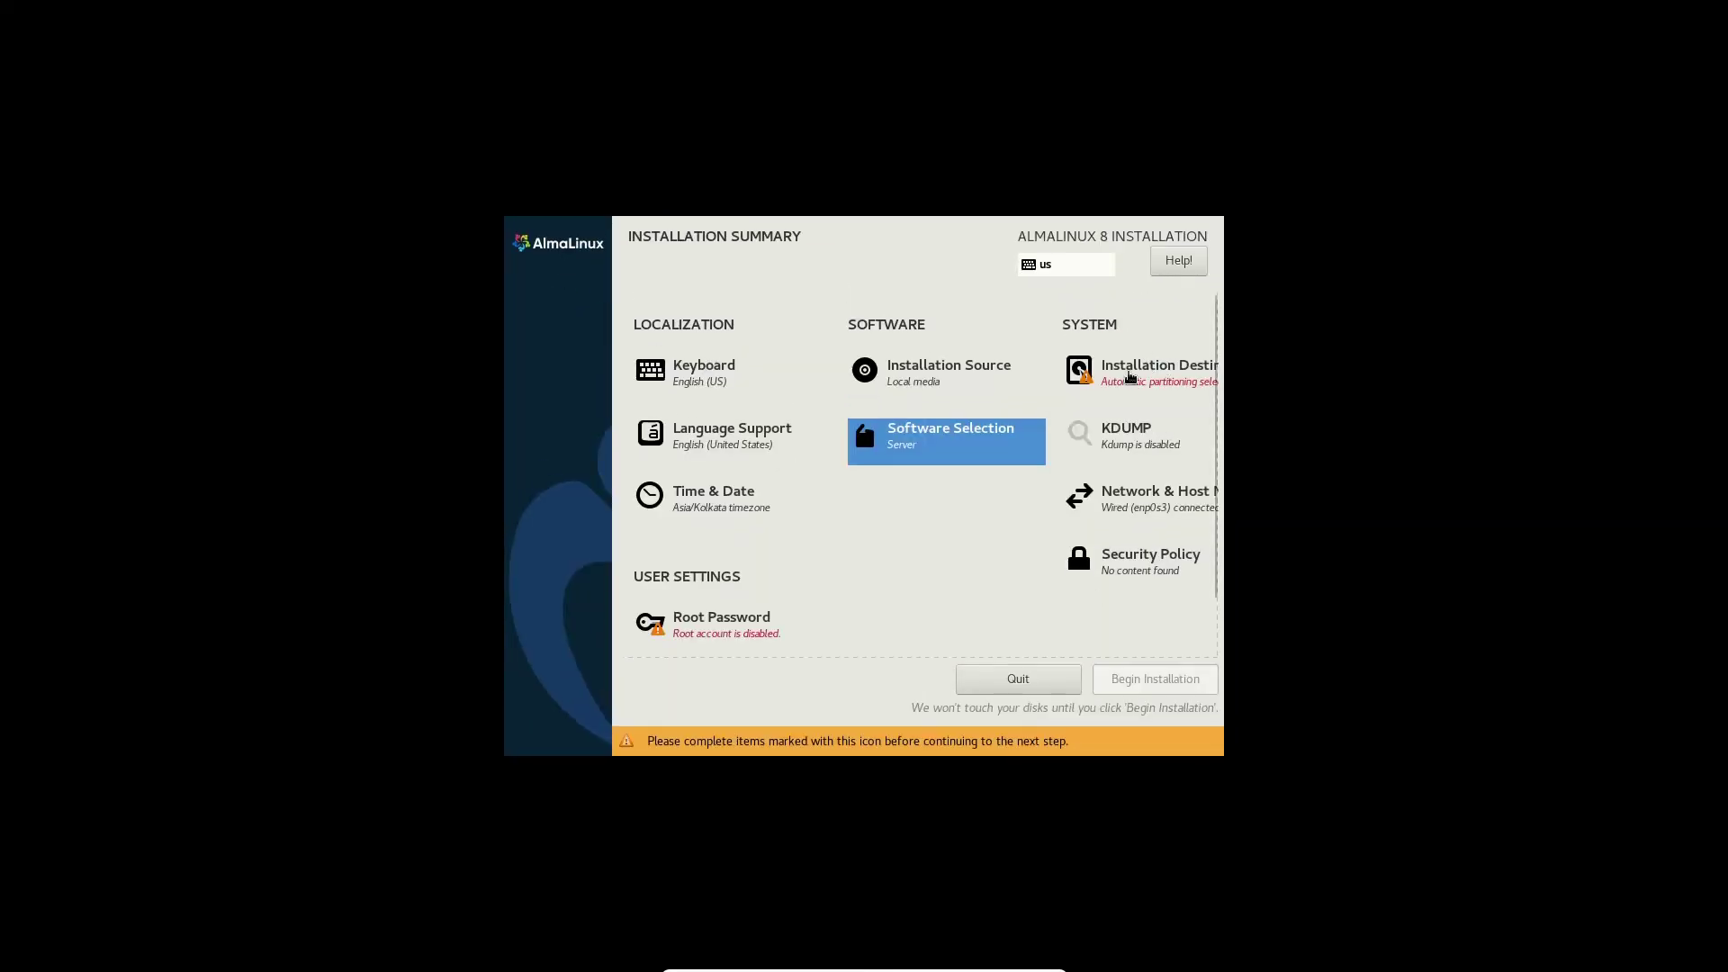
Set and confirm the root password, accepting the short-password warning
left_click(677, 632)
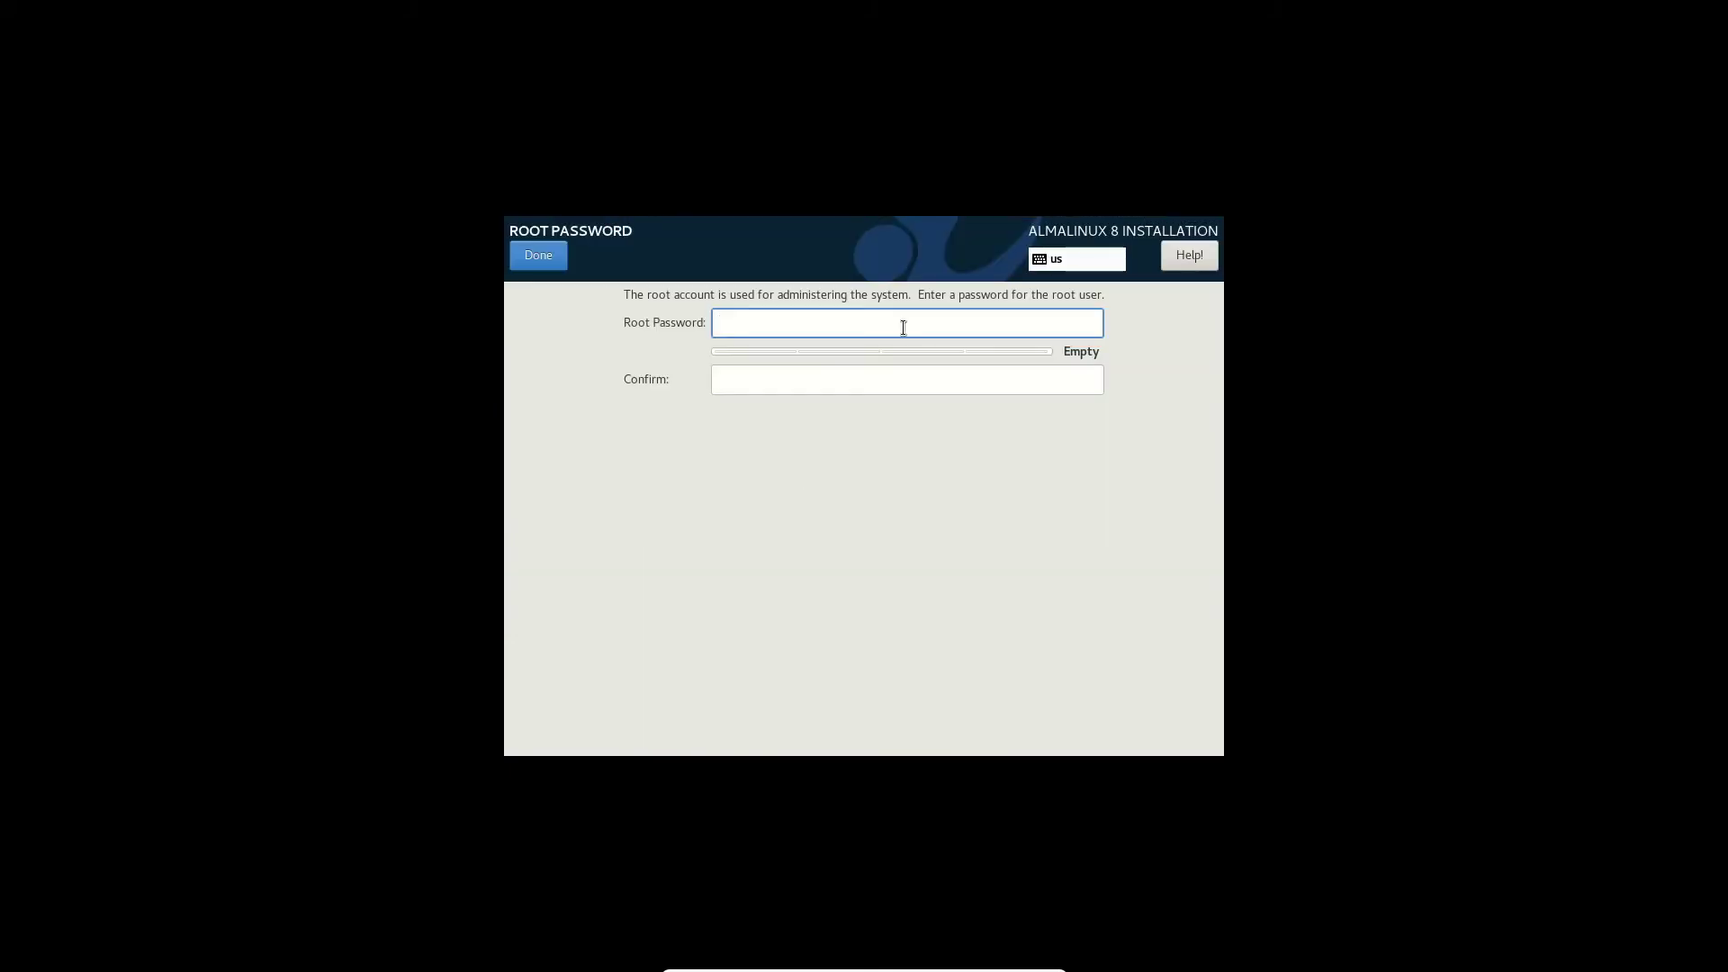
key("Tab")
key("shift+Tab")
key("Tab")
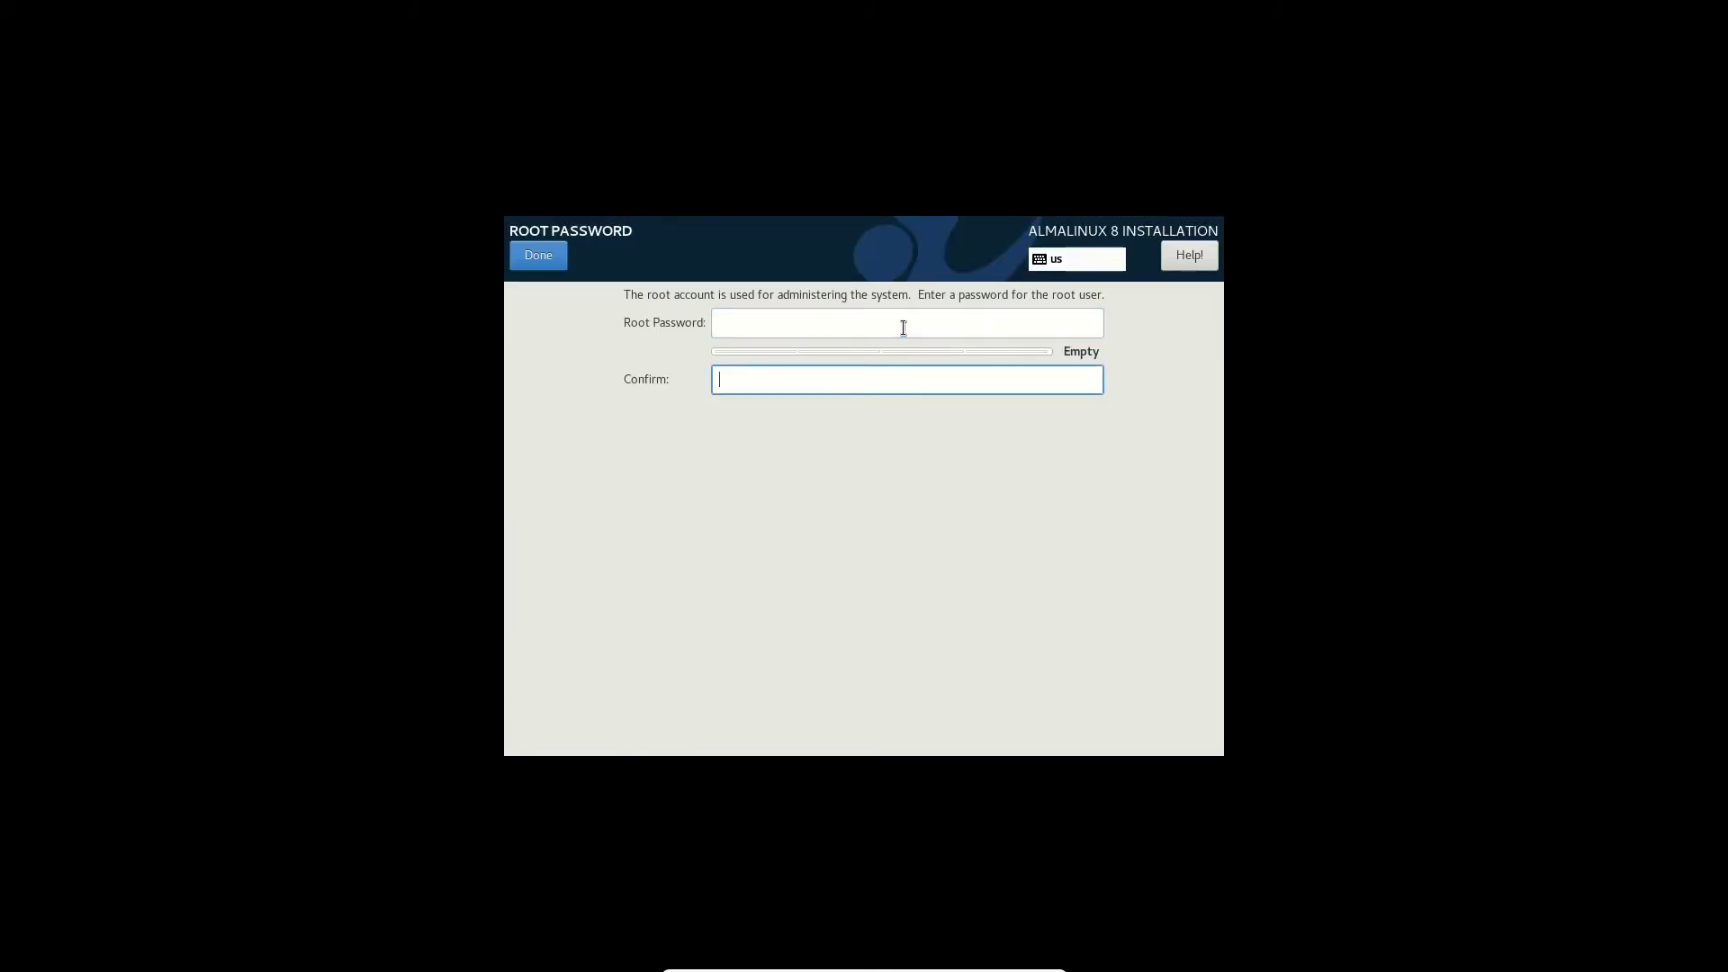
key("shift+Tab")
type("*****")
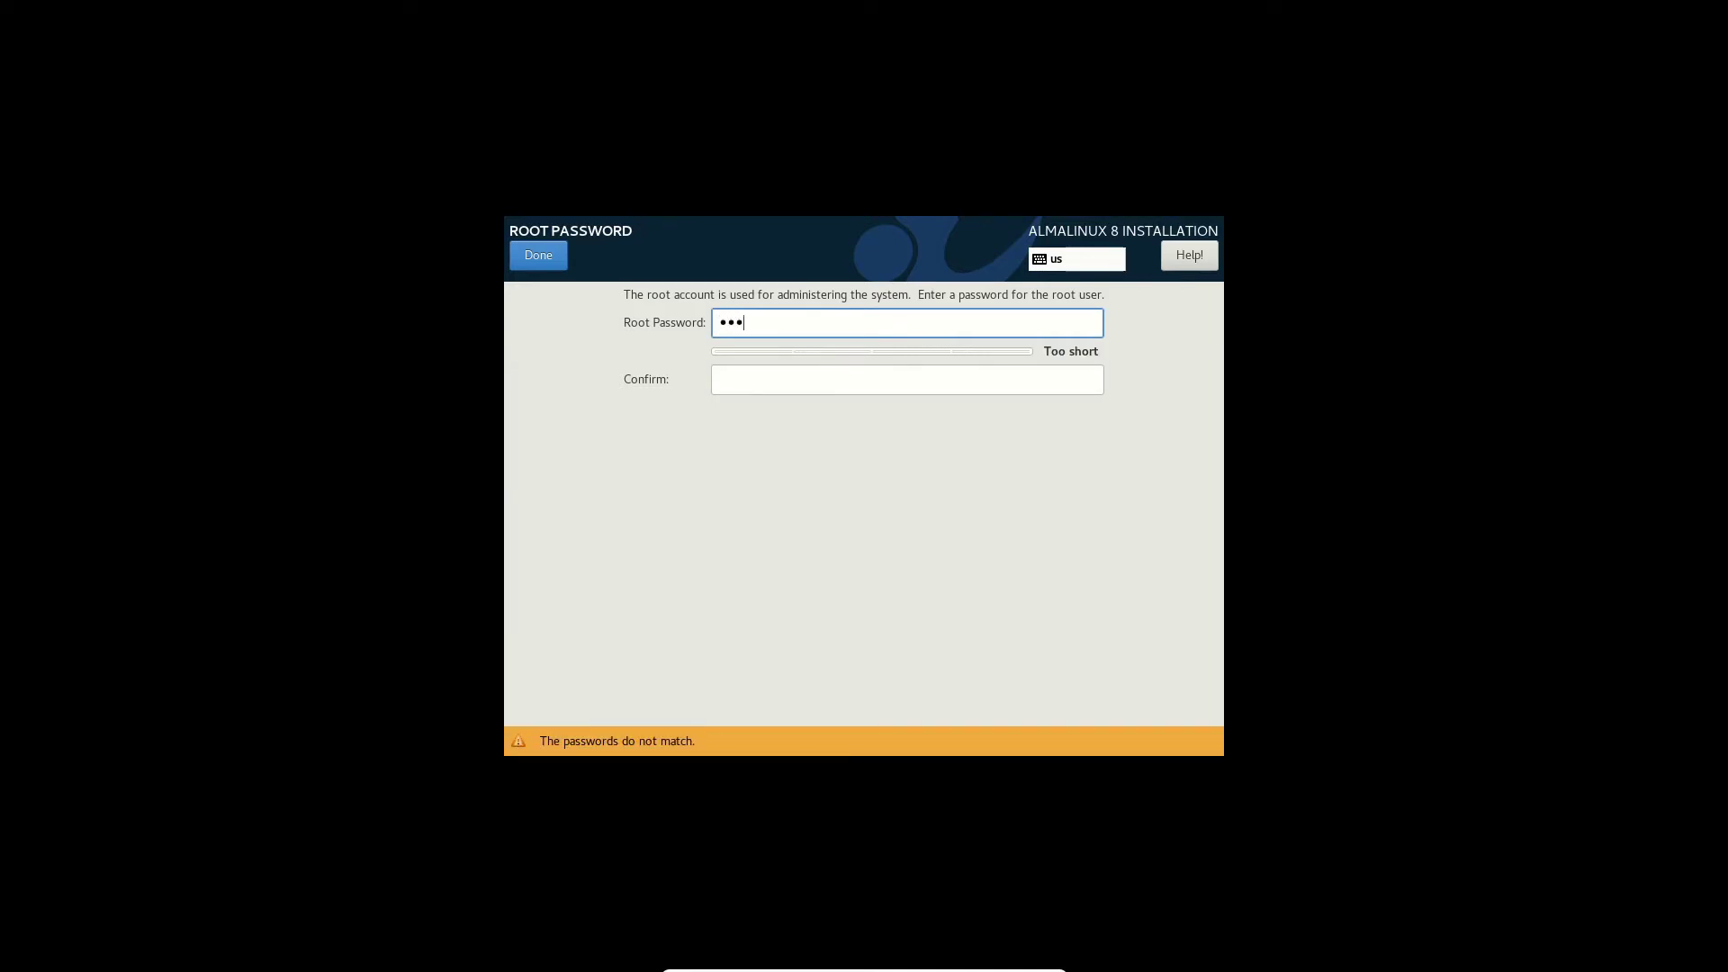
key("Tab")
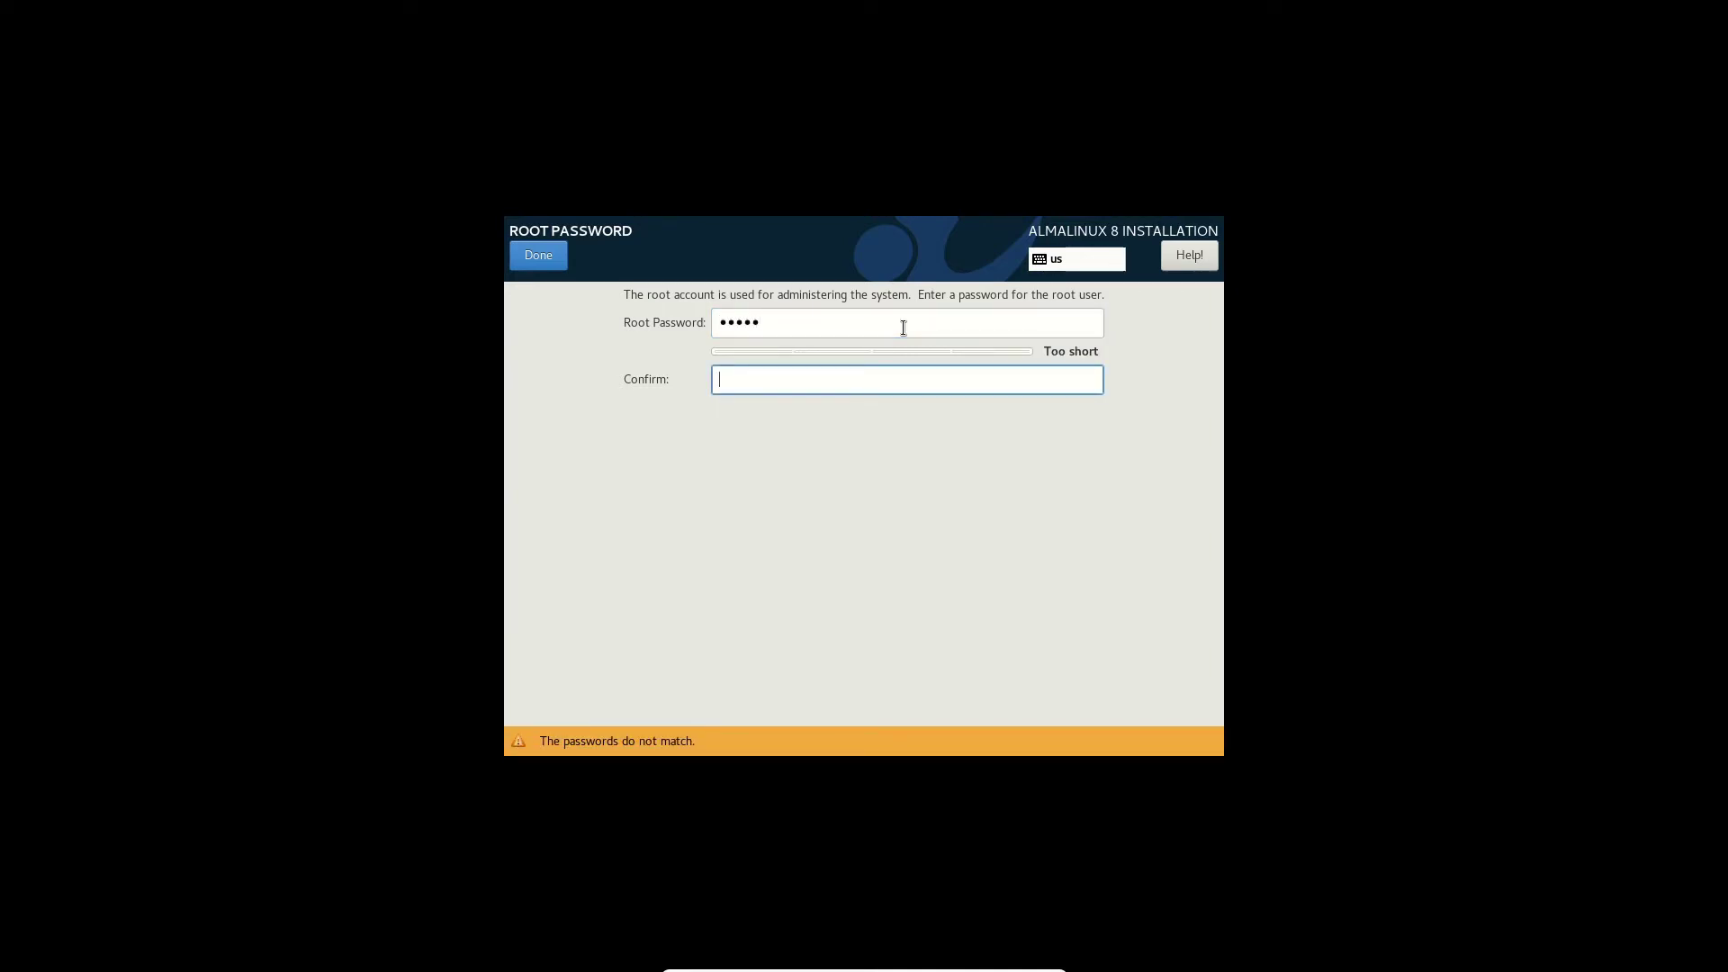
type("*****")
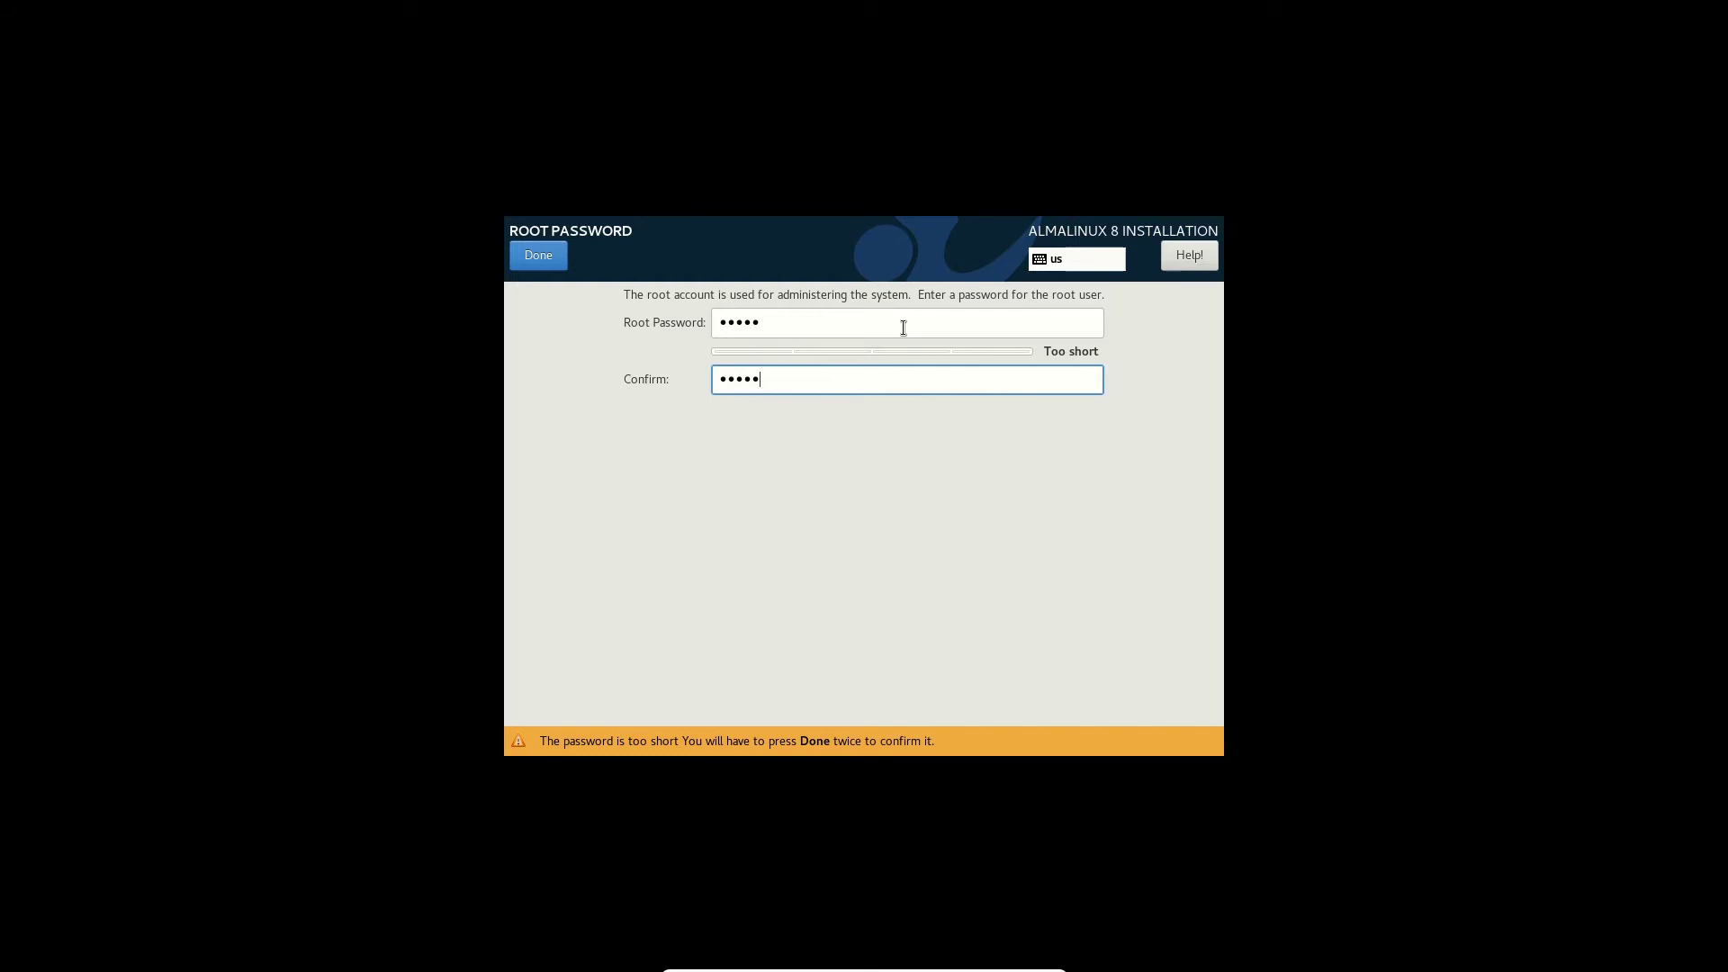
left_click(550, 267)
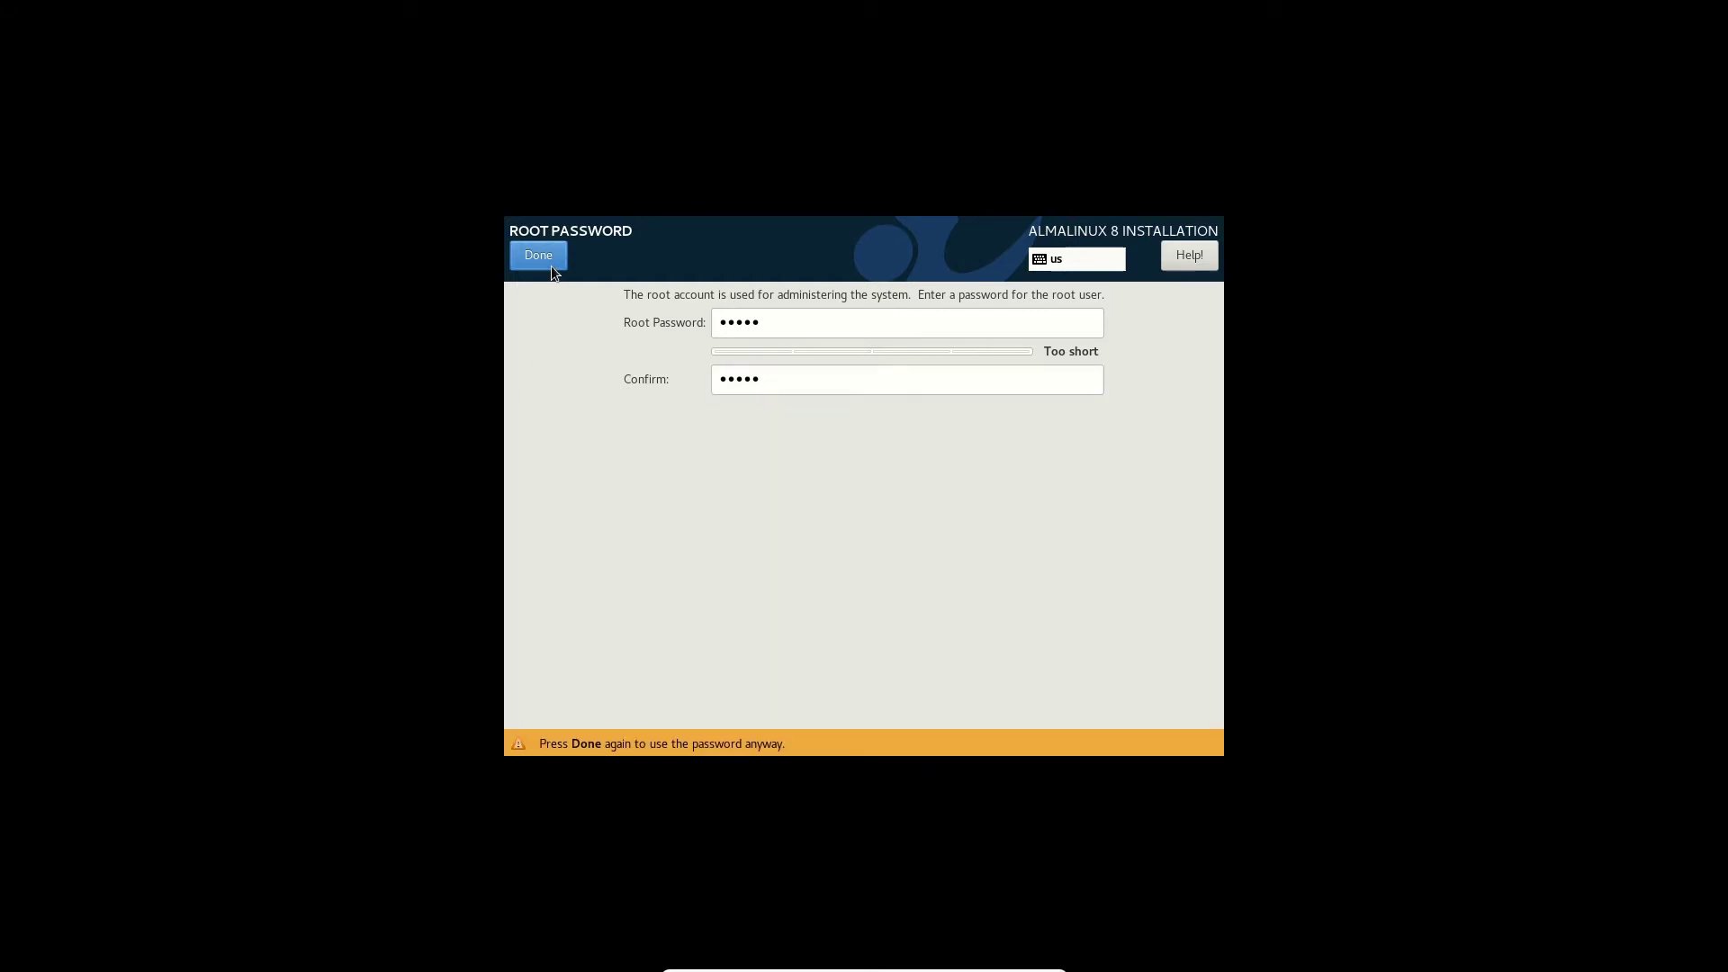
left_click(551, 266)
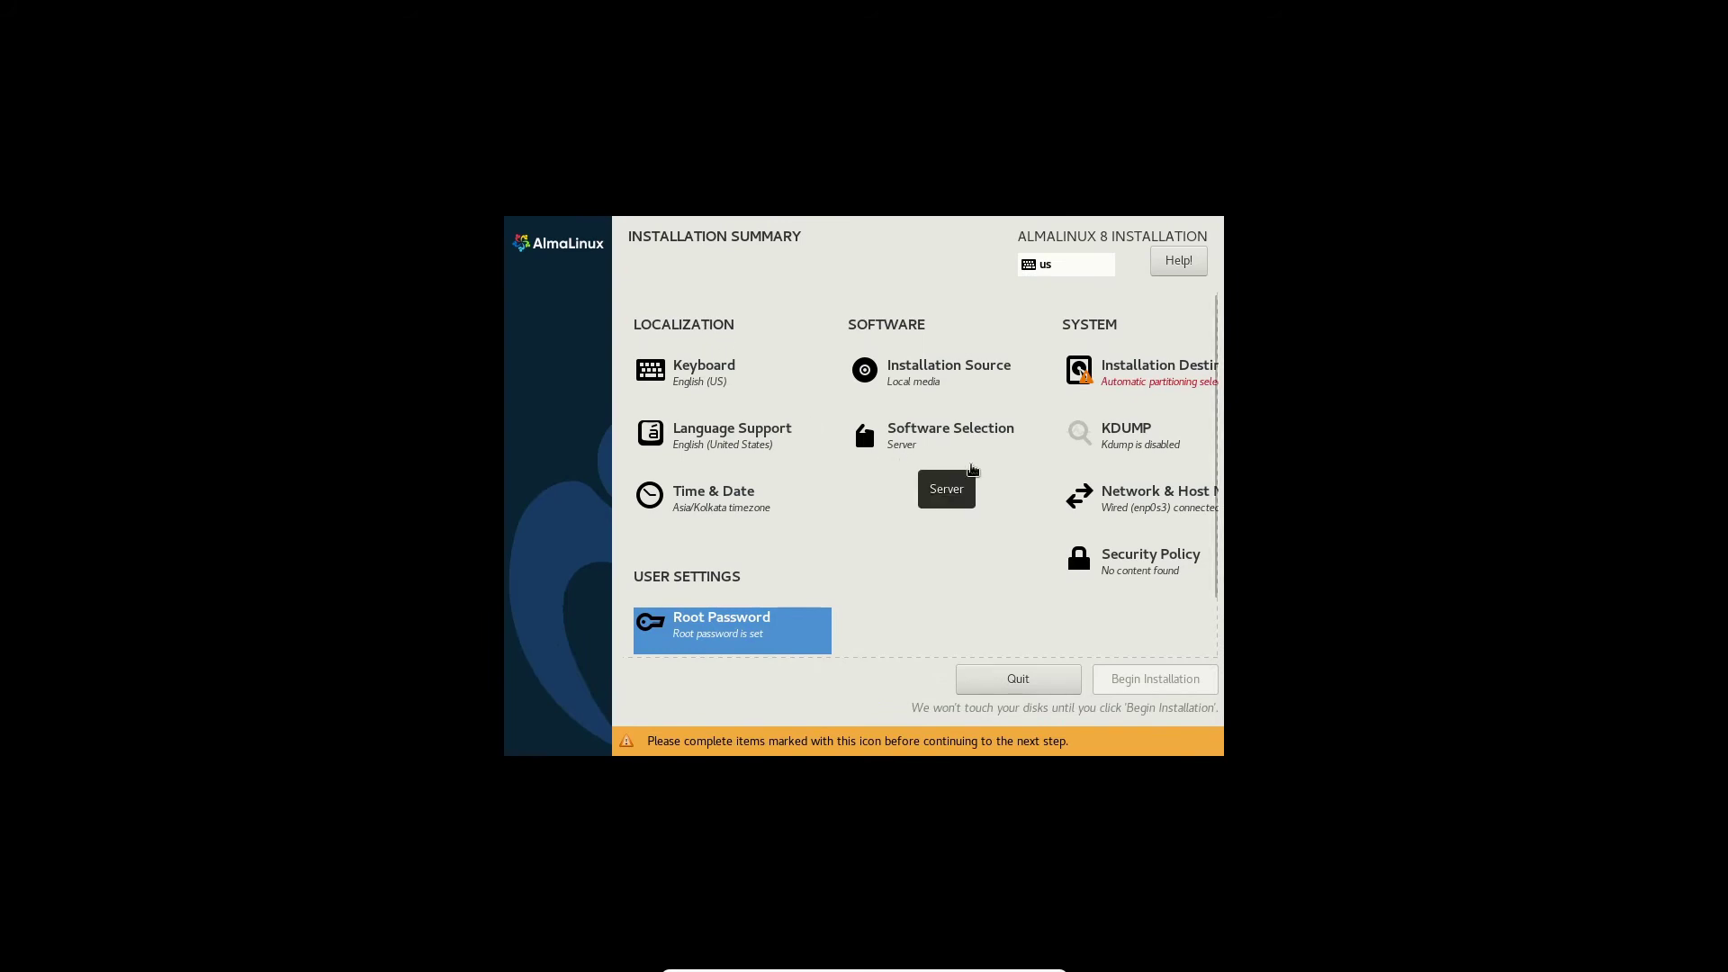
Confirm automatic partitioning on the 15 GiB disk
left_click(1163, 383)
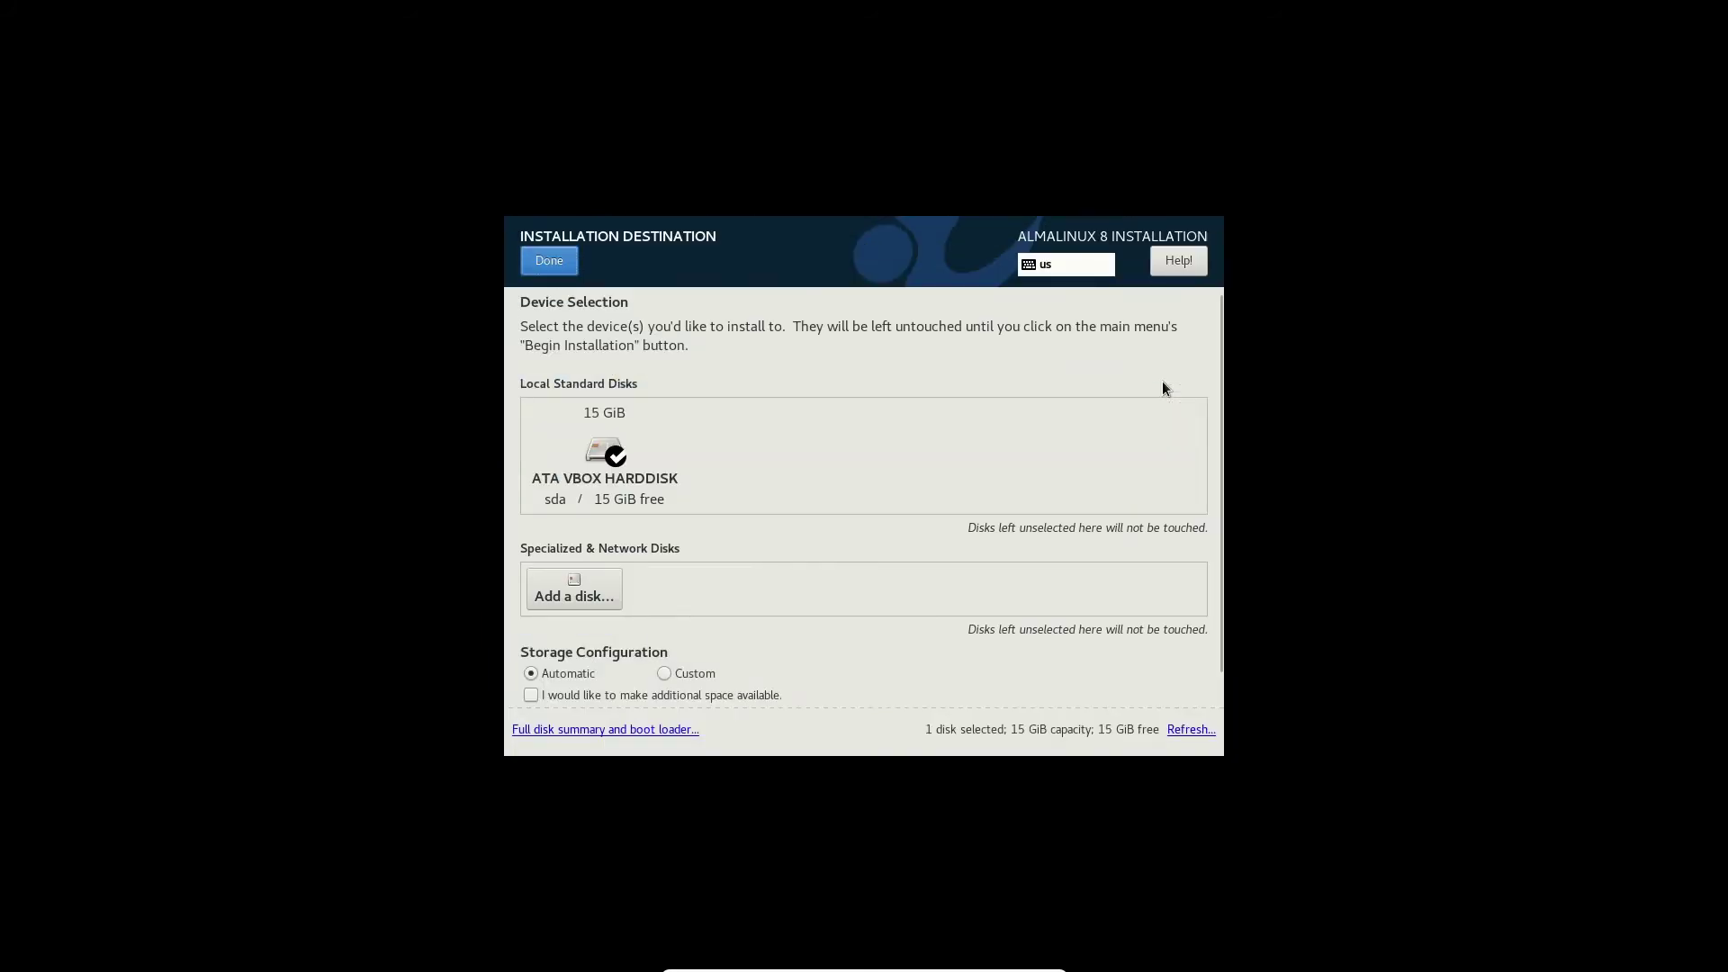
left_click(560, 258)
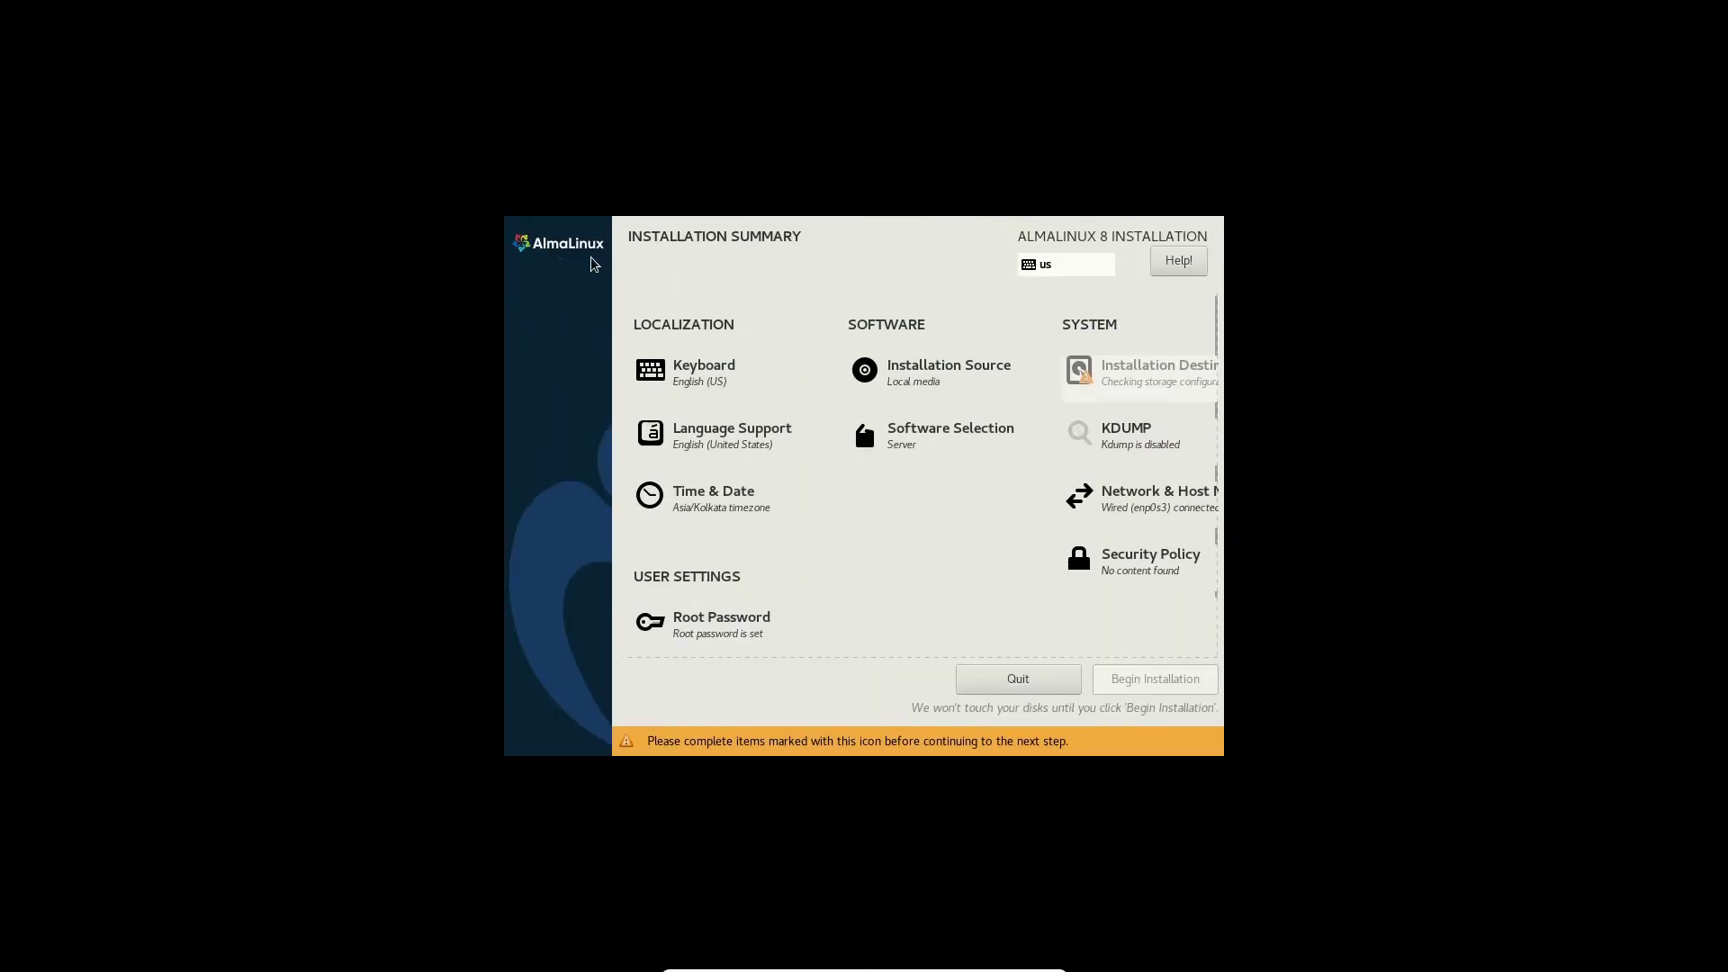
scroll(945, 609, "down", 1)
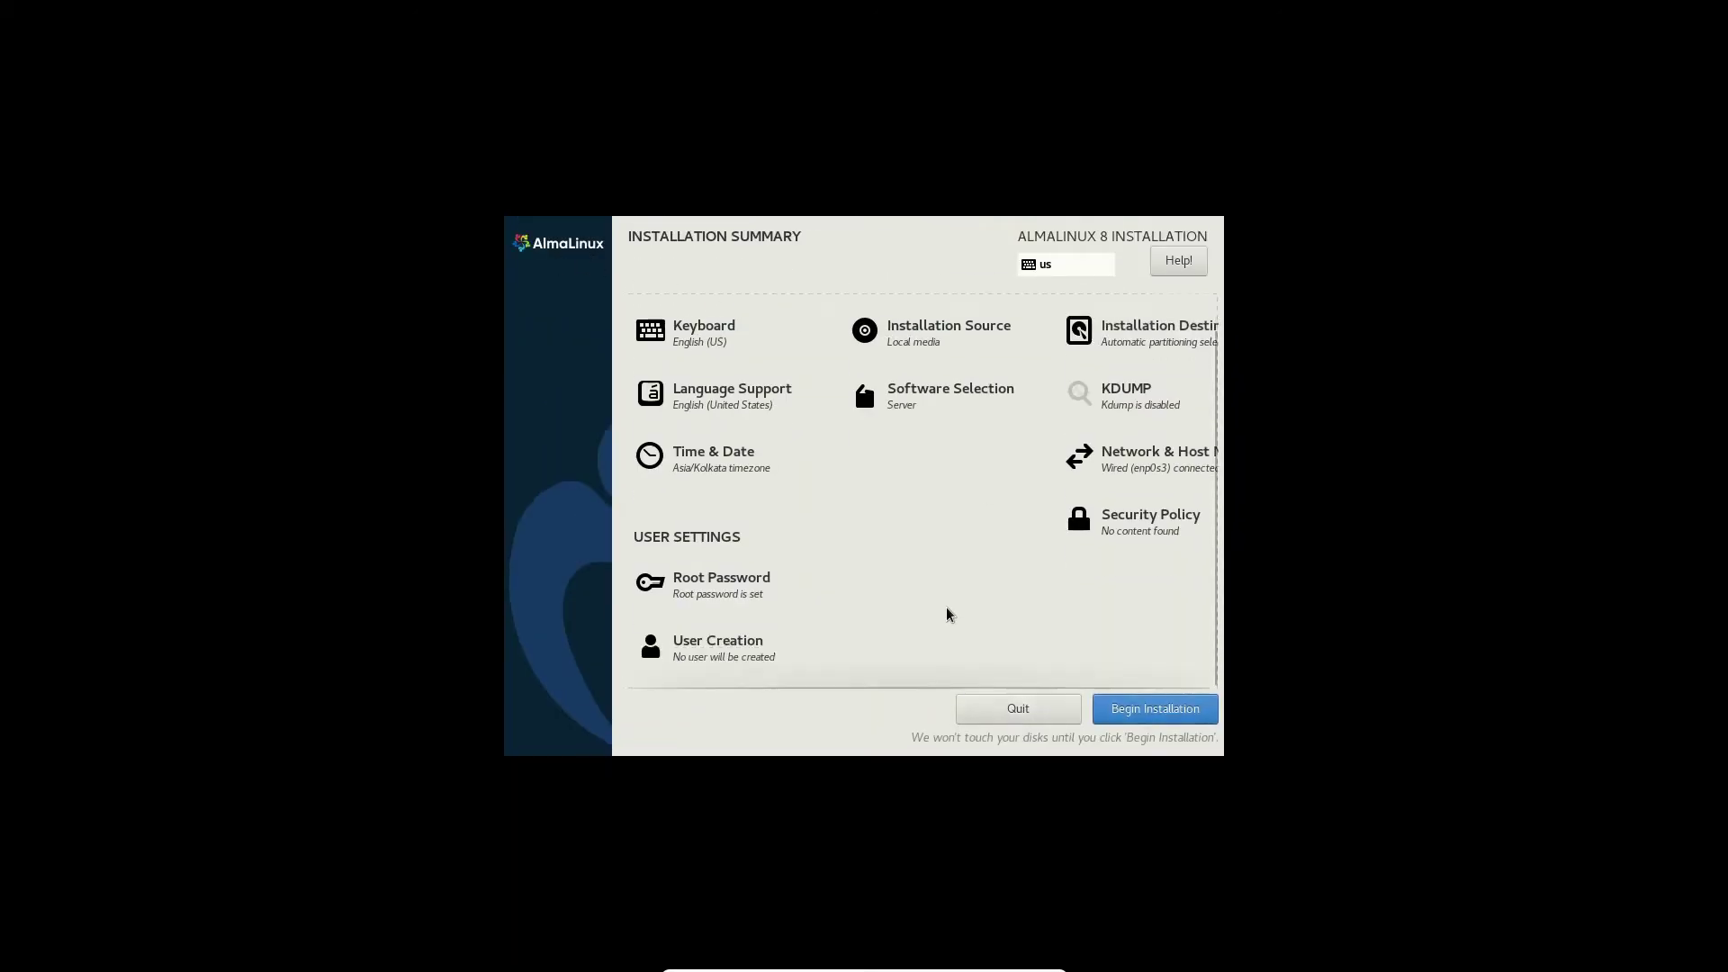
Create an administrator user with a confirmed password, then begin the installation
left_click(750, 628)
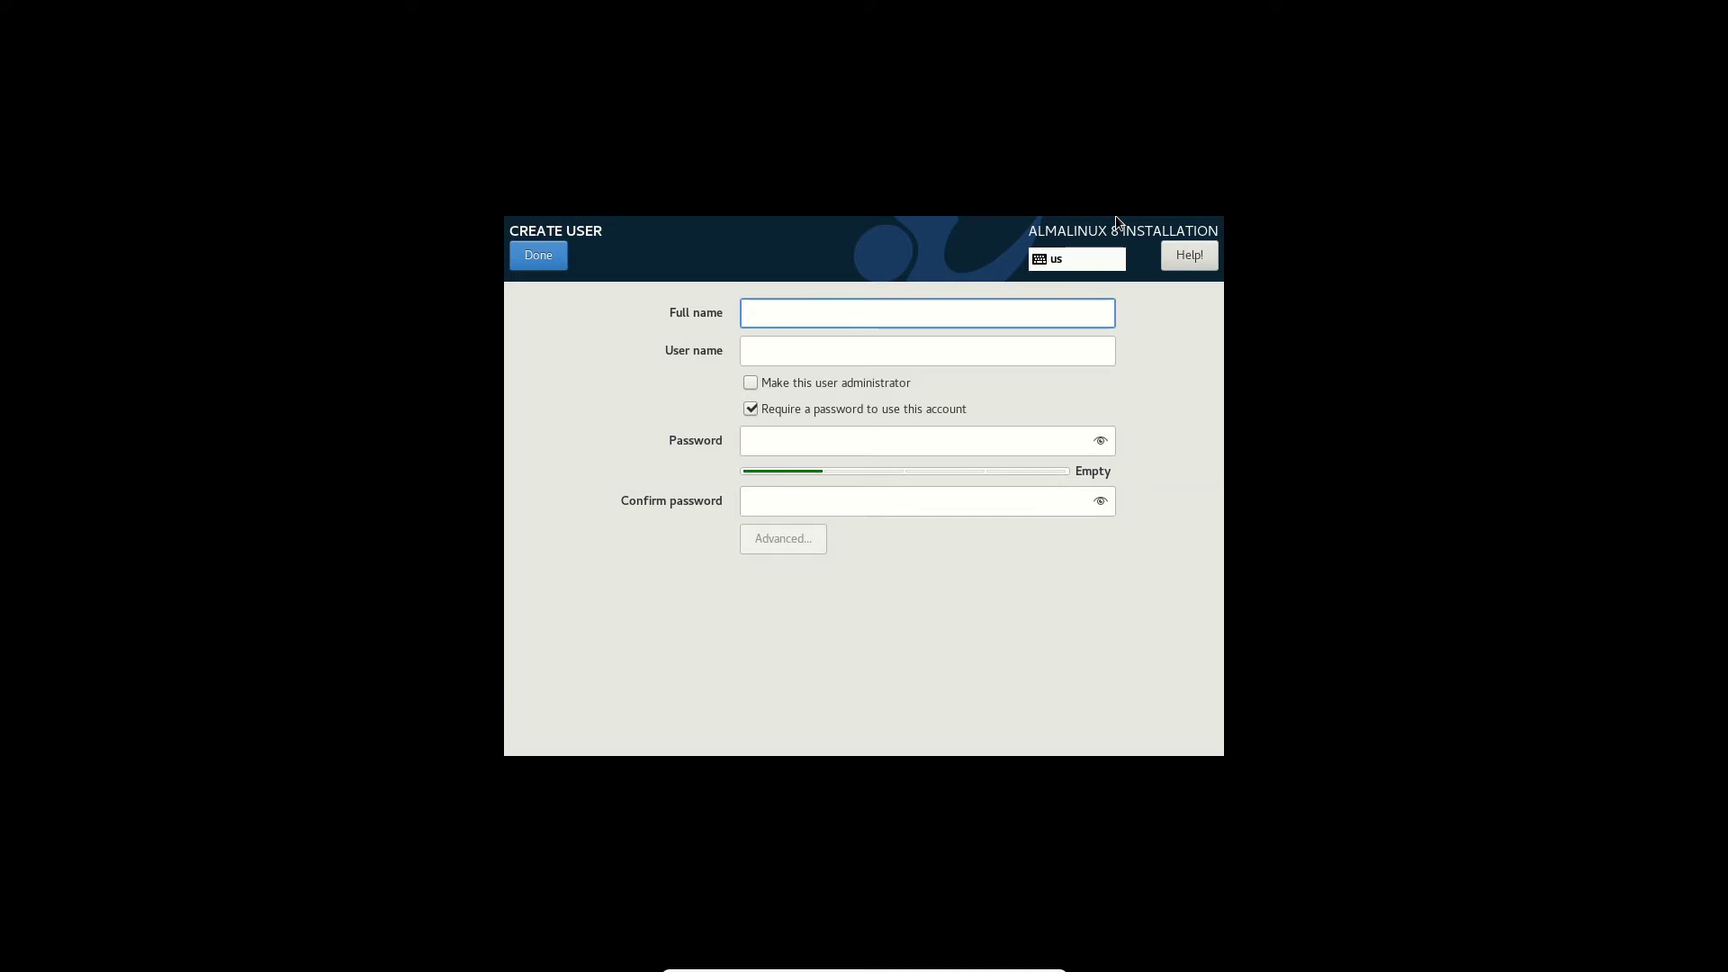
type("sup")
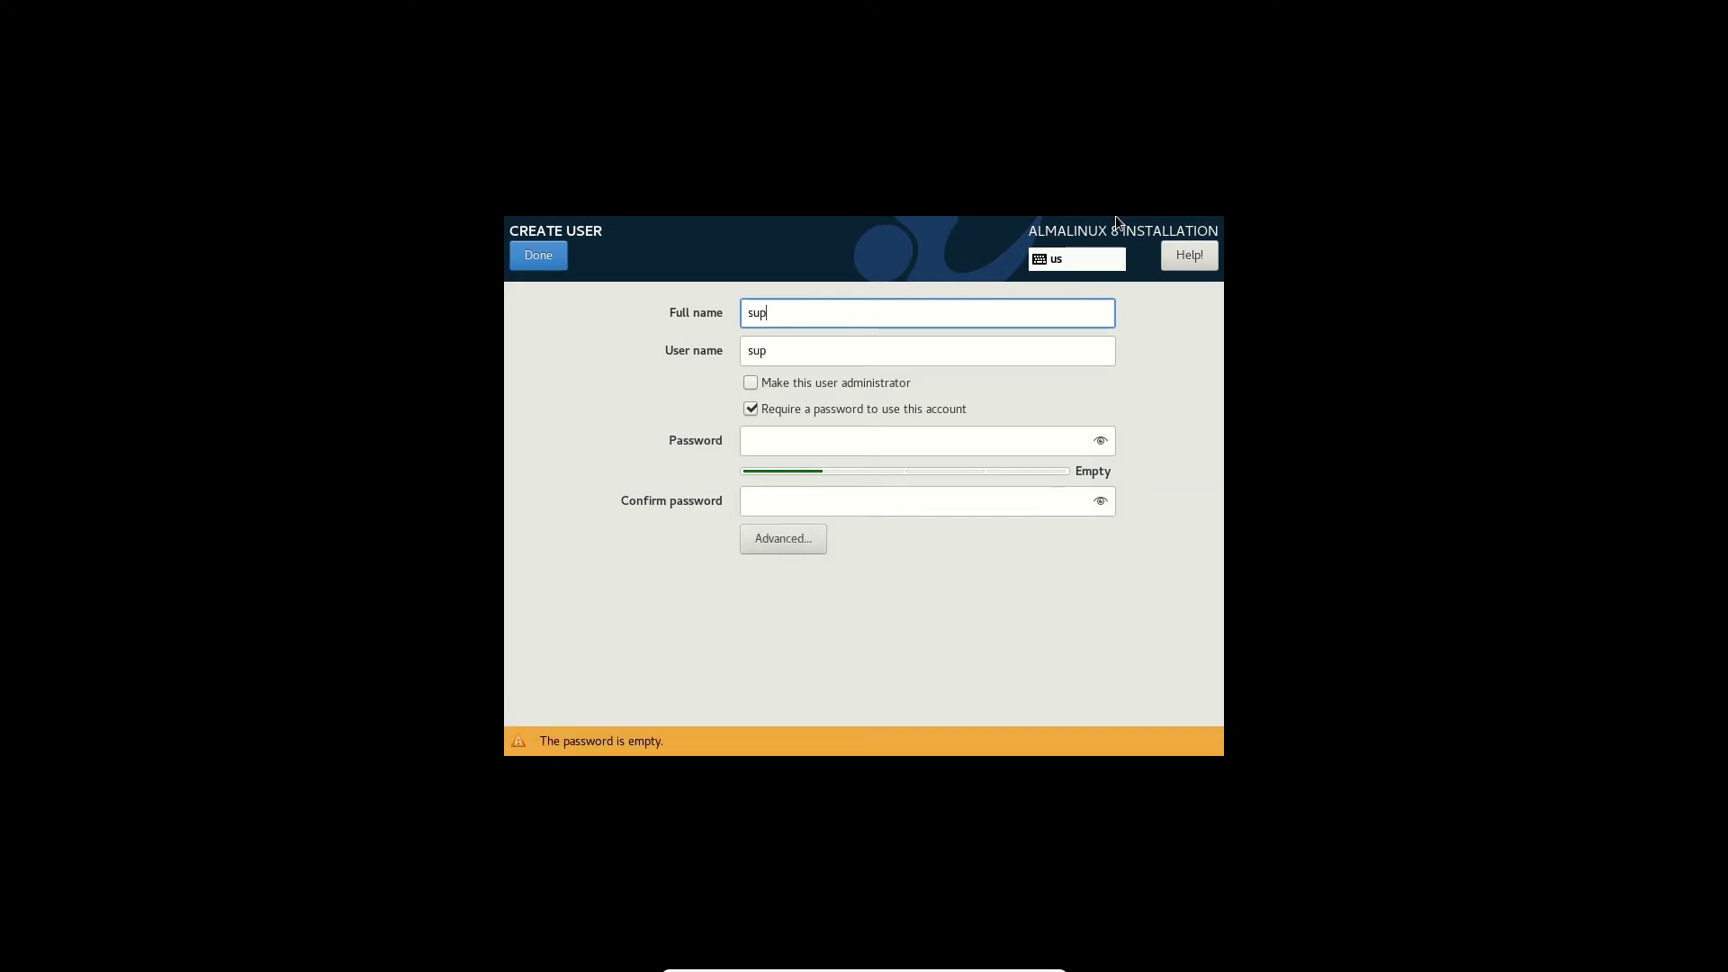
type("erhst")
left_click(837, 386)
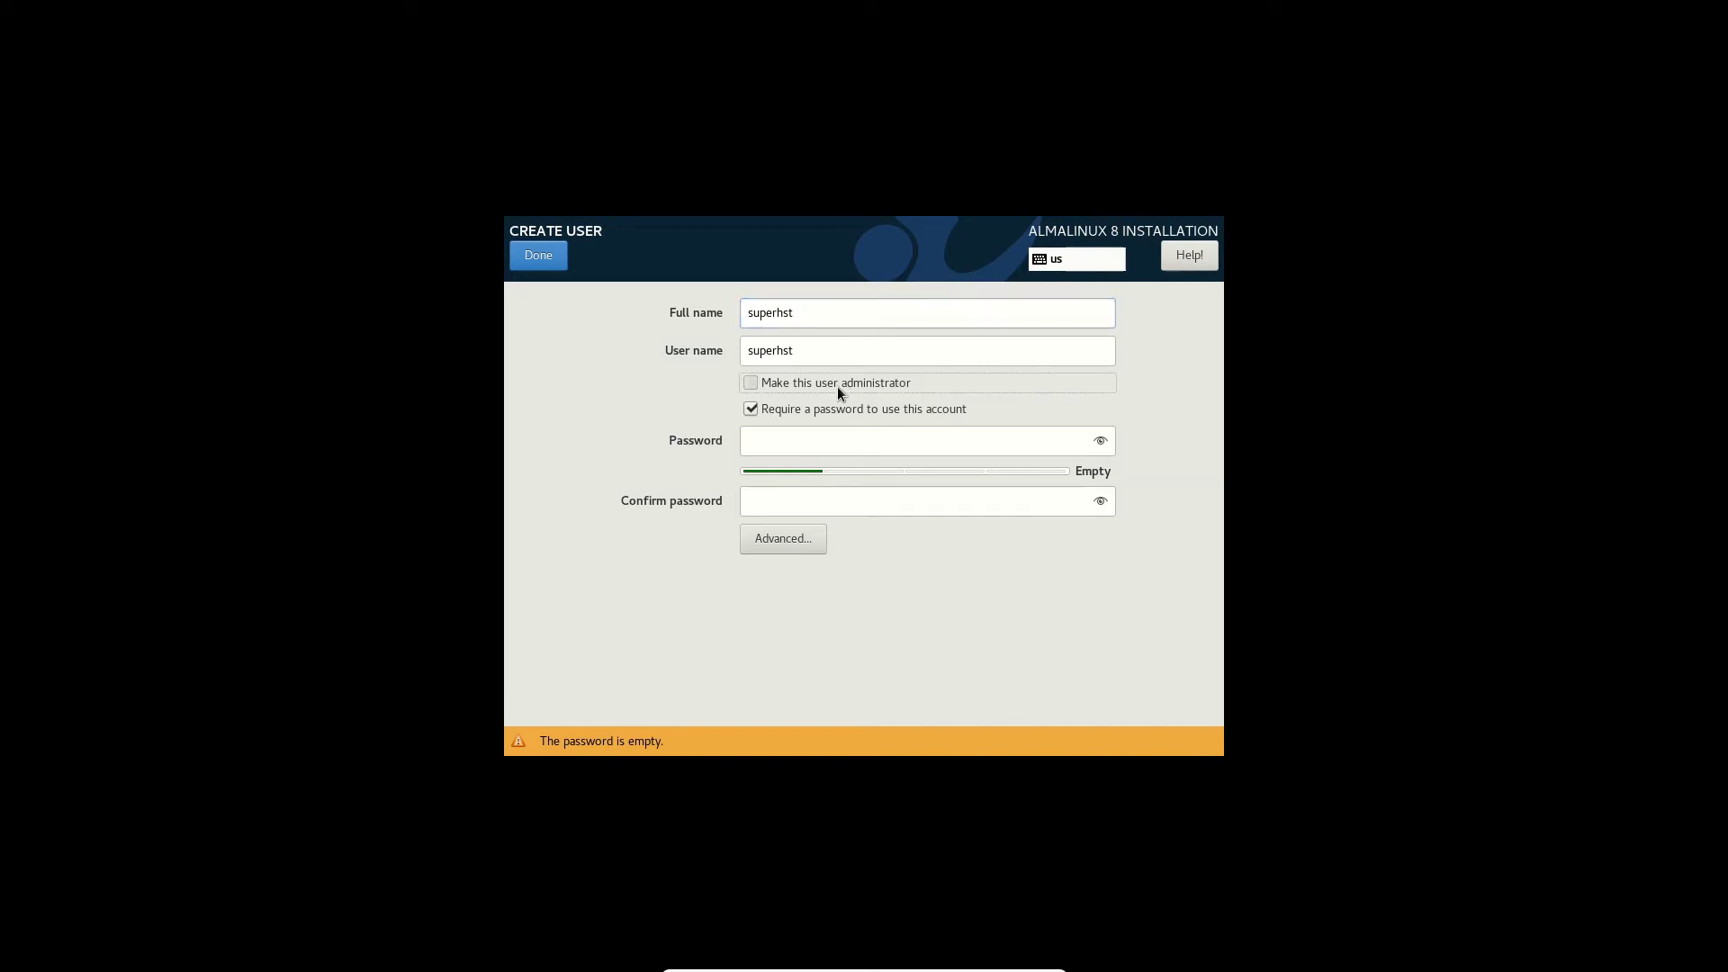
left_click(826, 445)
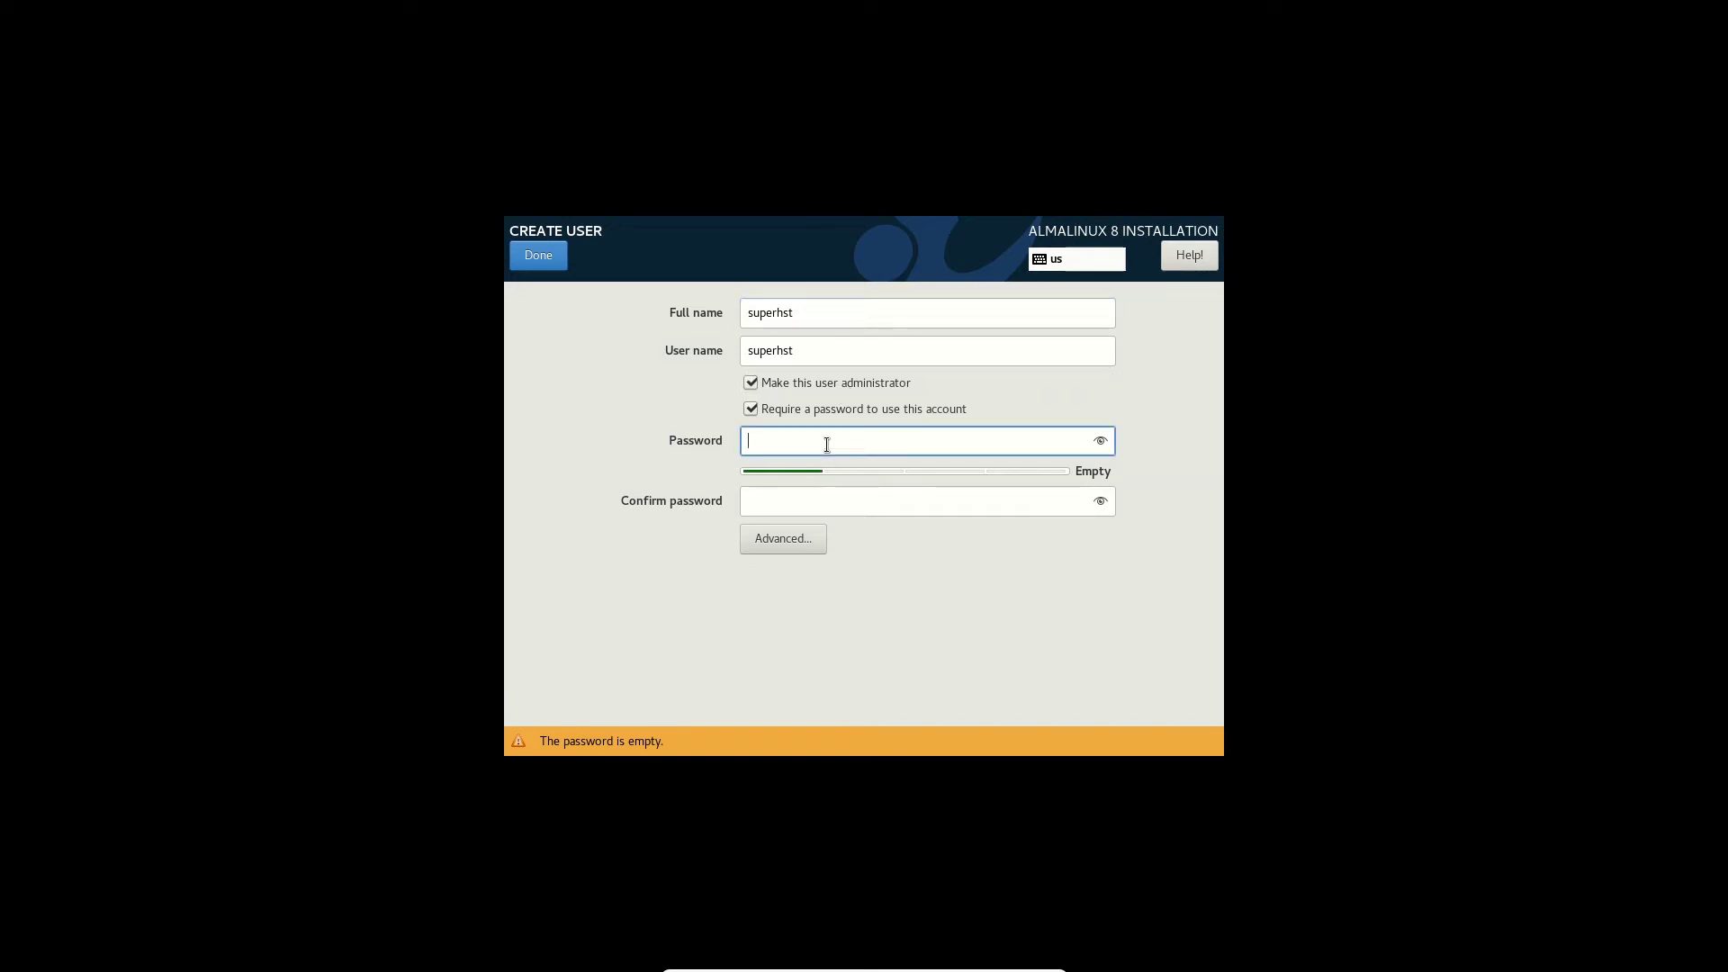
type("*****")
key("Tab")
type("*****")
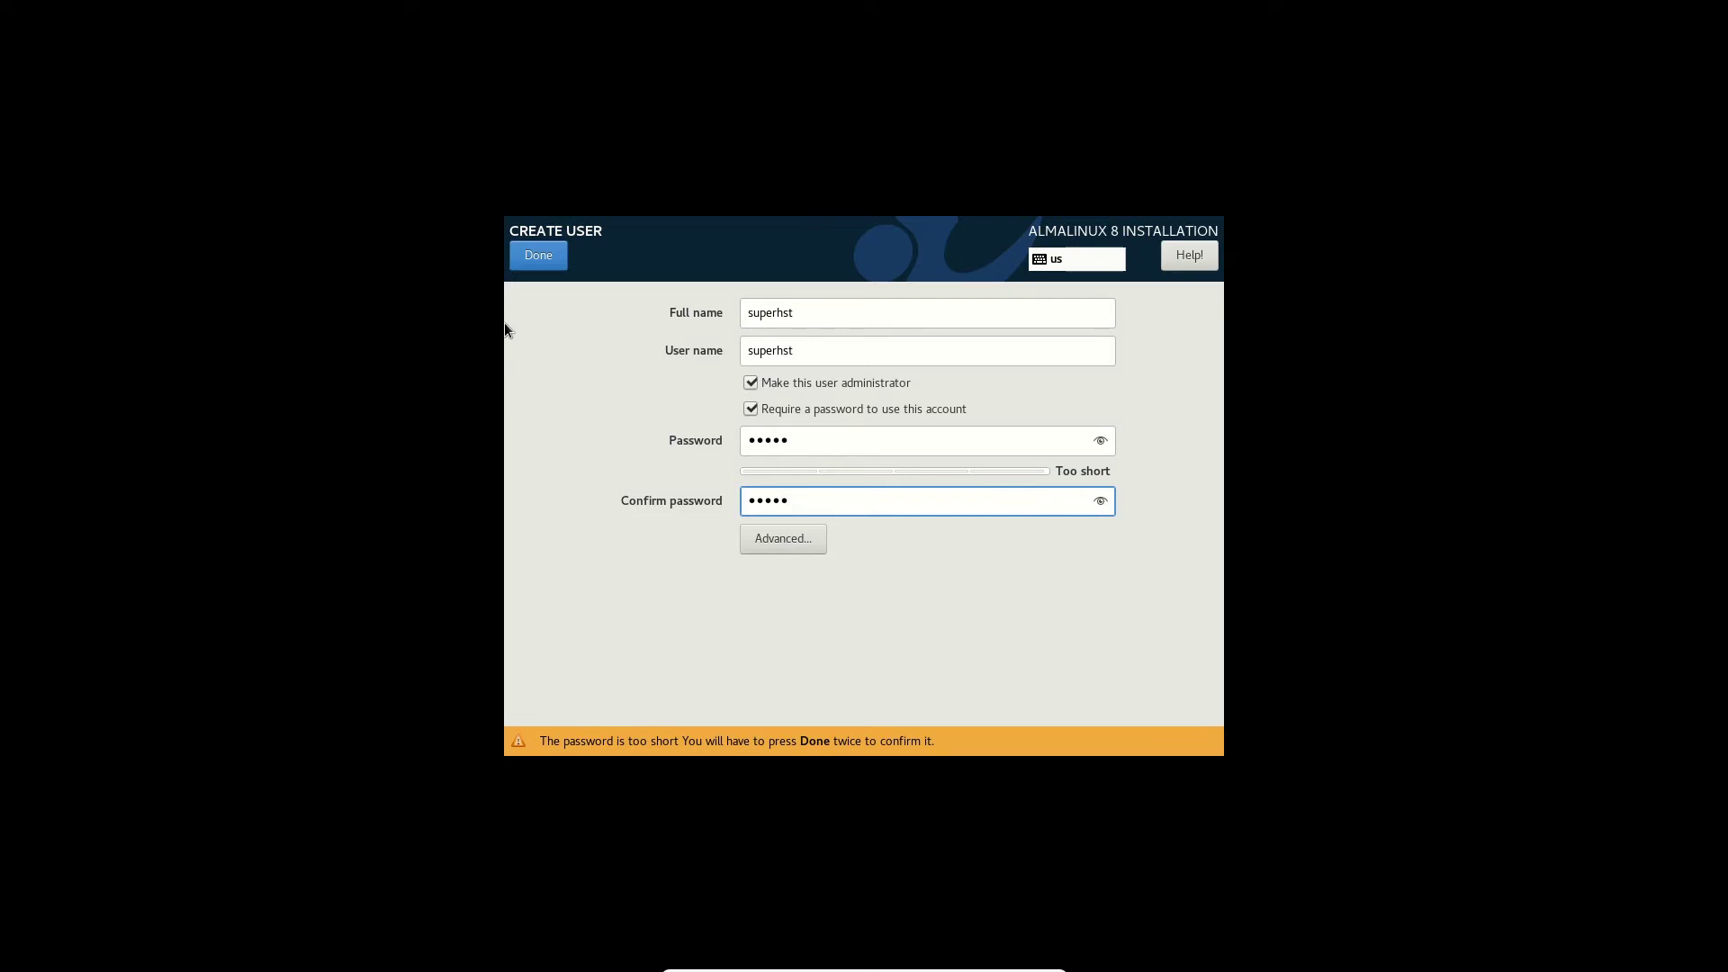
left_click(538, 267)
left_click(537, 267)
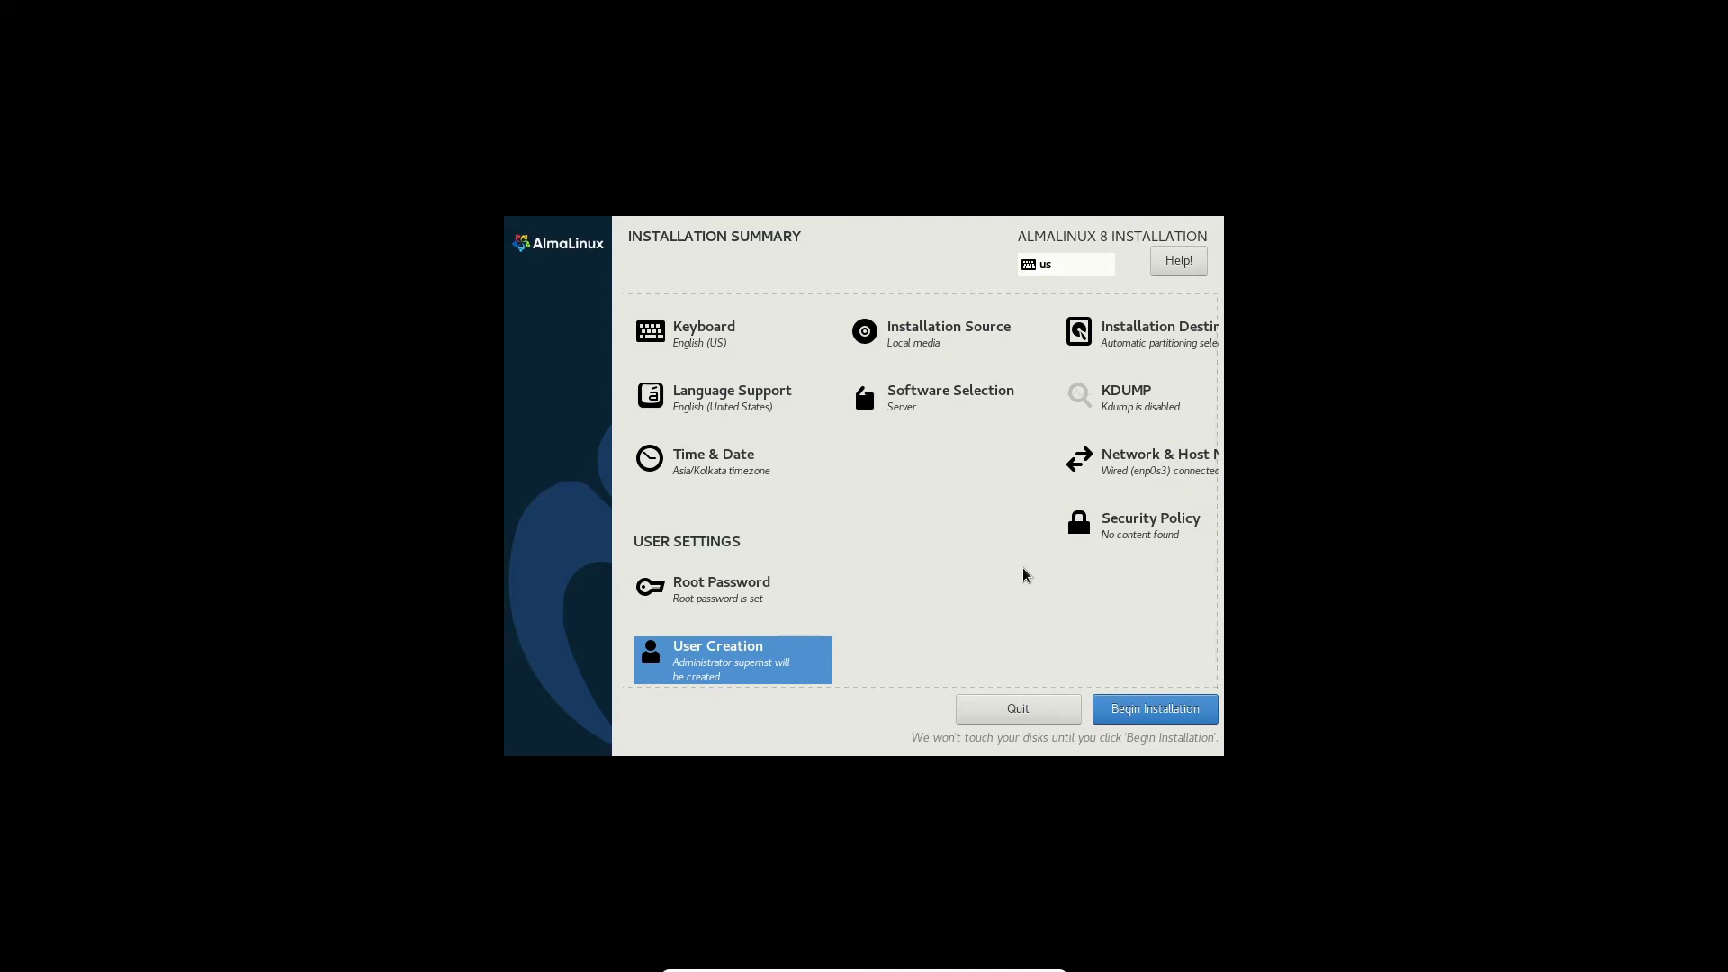
left_click(1117, 703)
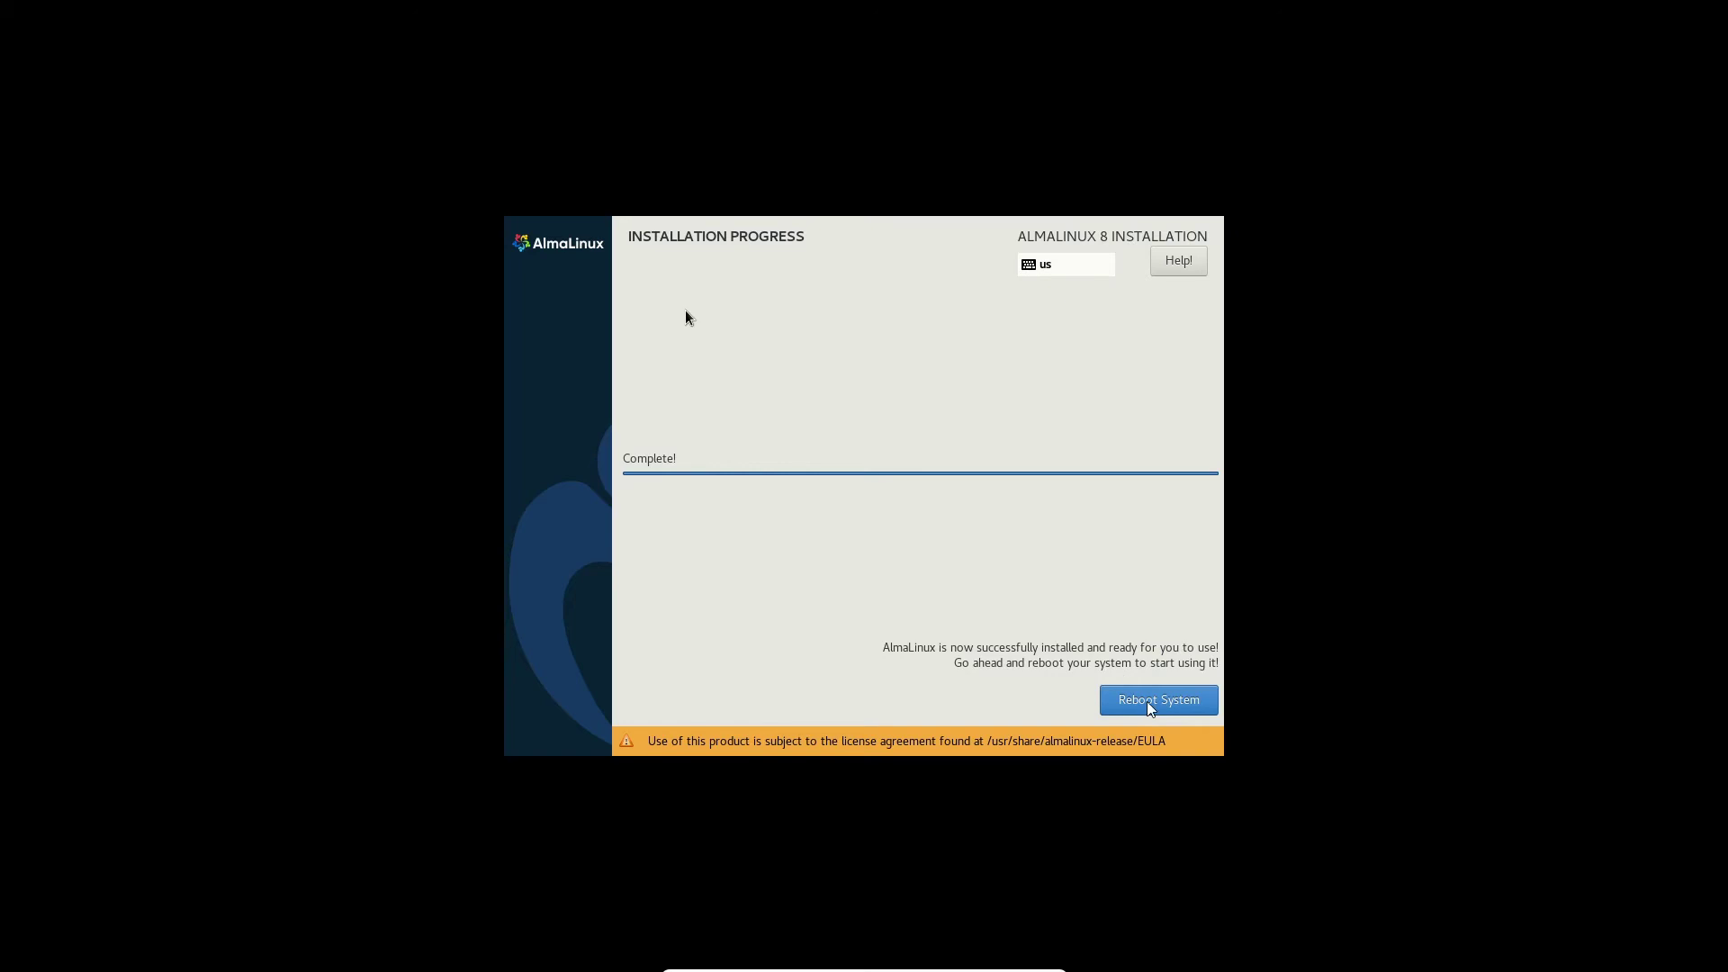
Reboot into the newly installed AlmaLinux system
left_click(1150, 706)
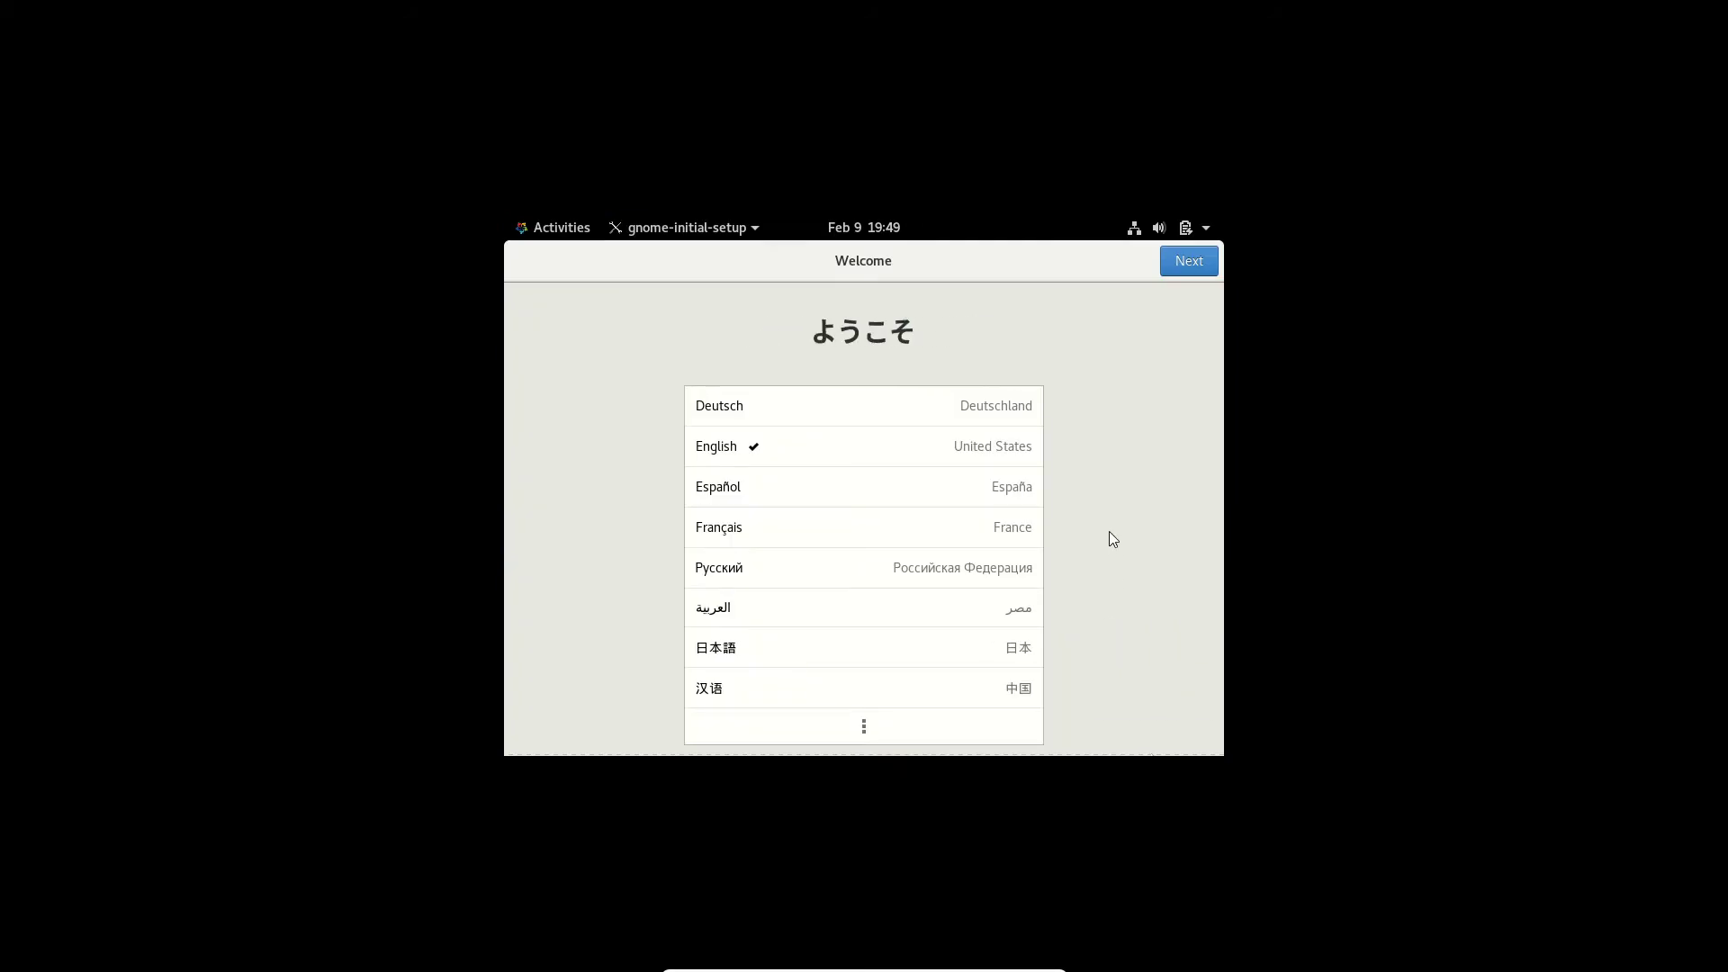
Keep English, US keyboard and location services, skip online accounts, and start using AlmaLinux
left_click(1175, 261)
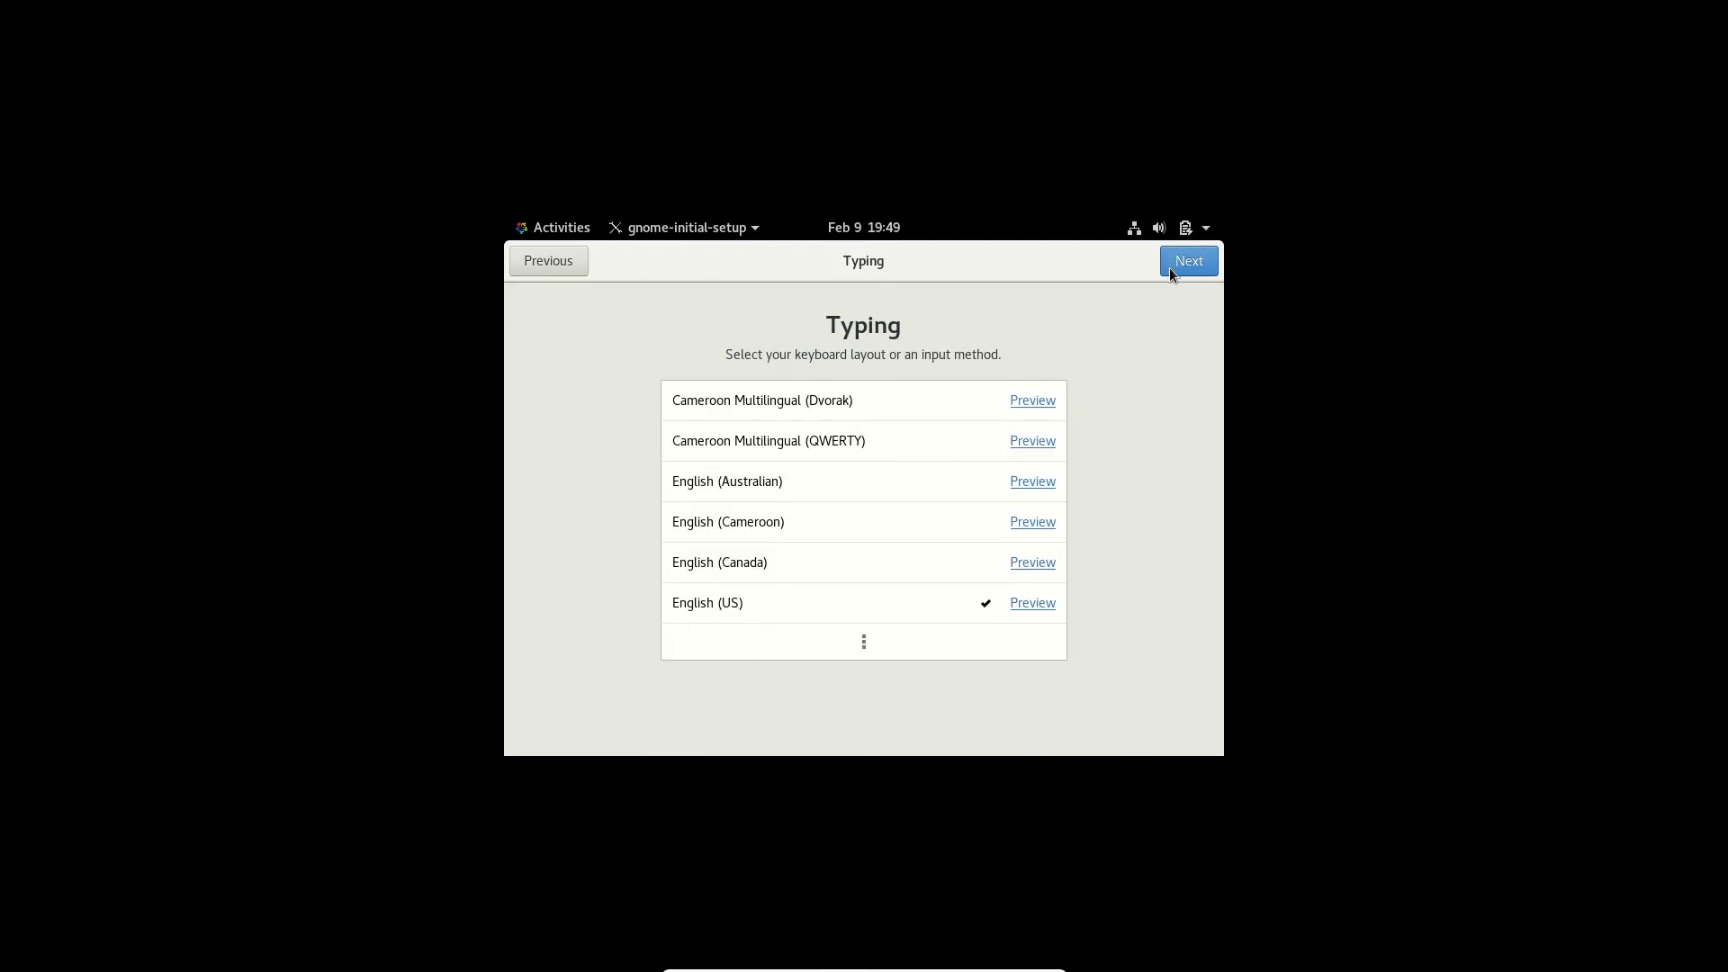
left_click(1175, 261)
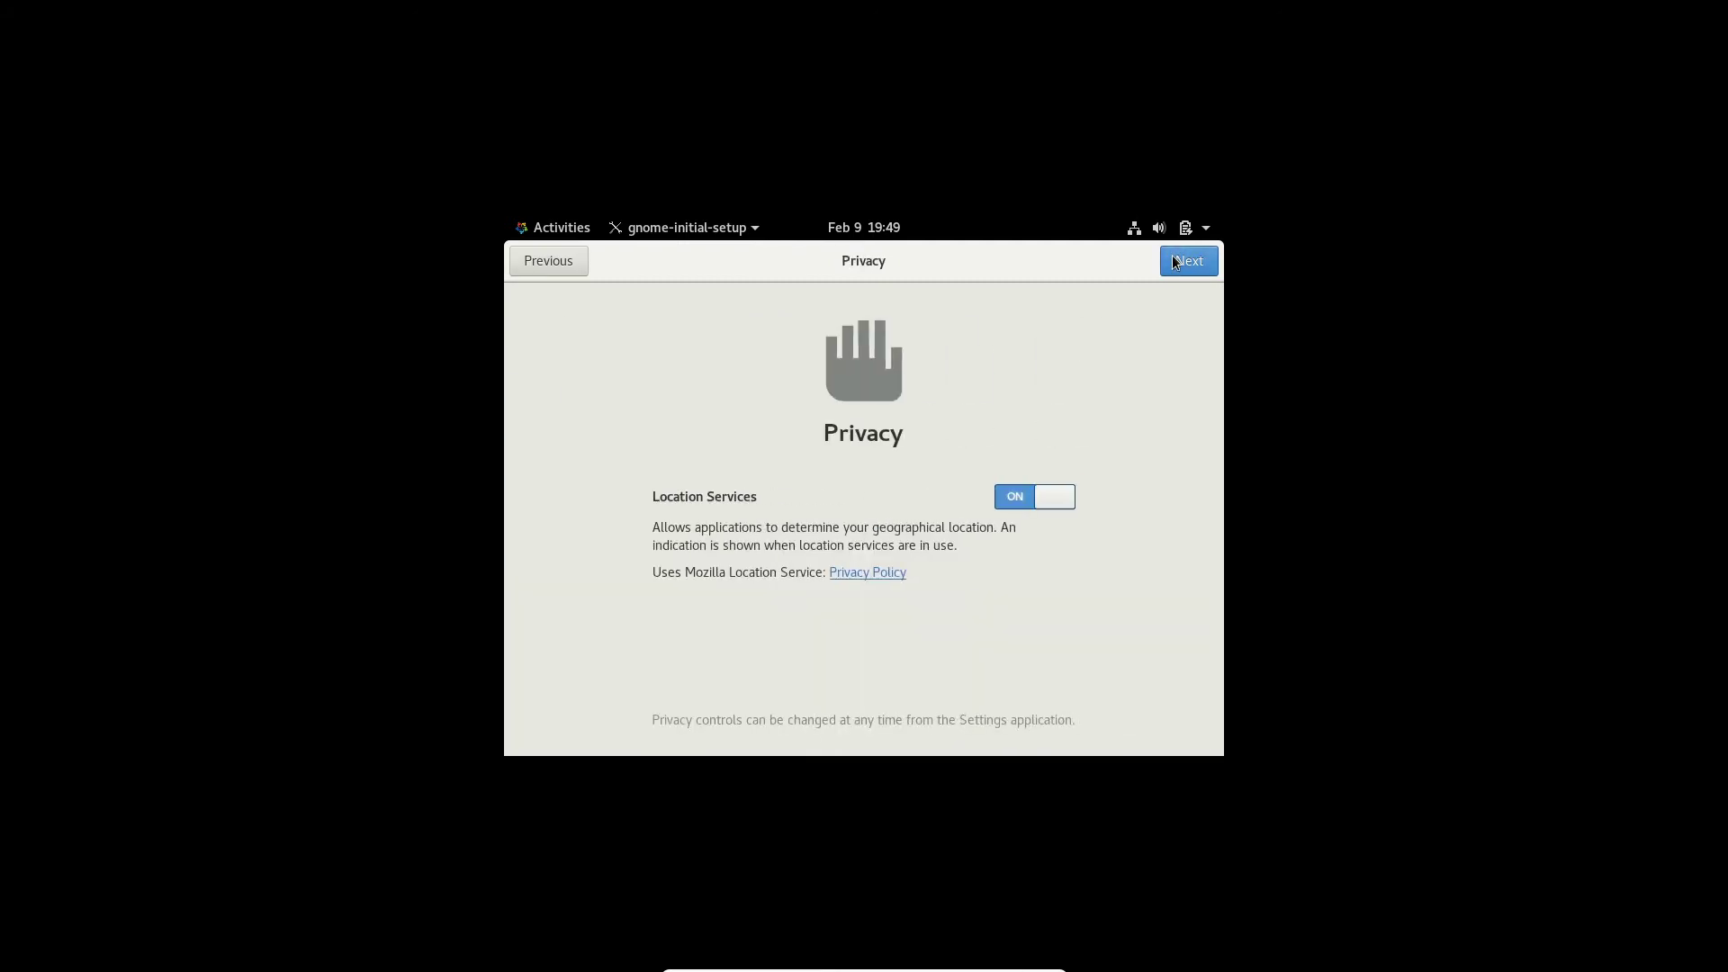
left_click(1175, 261)
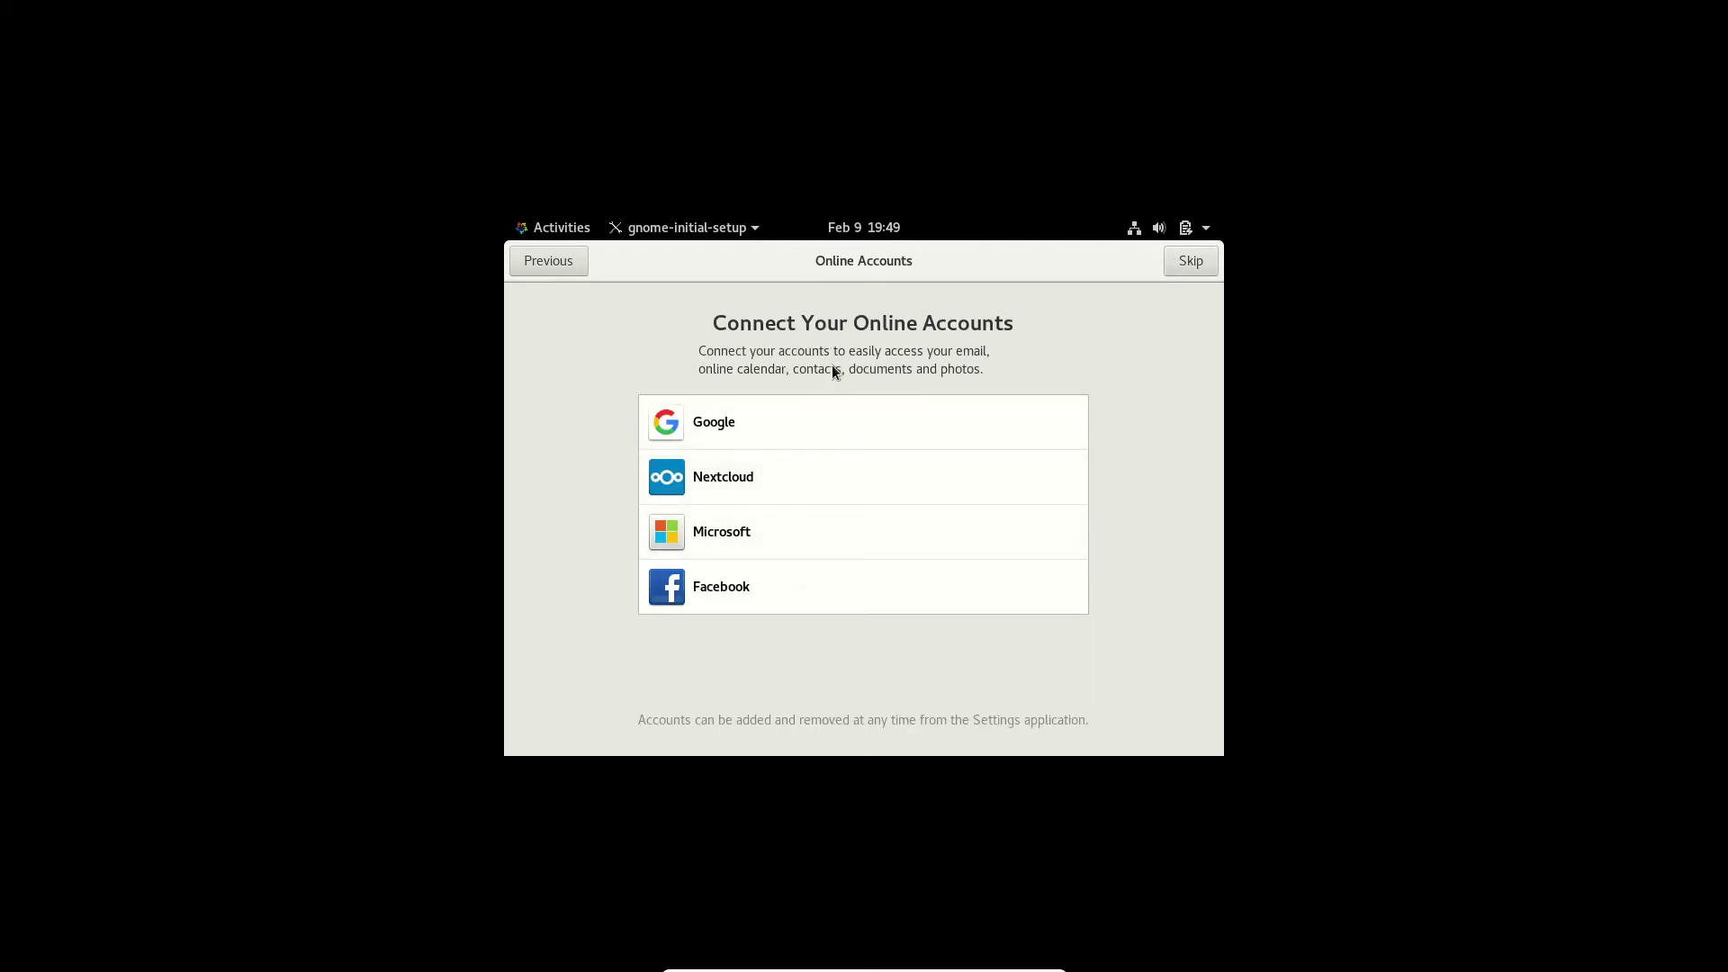
left_click(1175, 266)
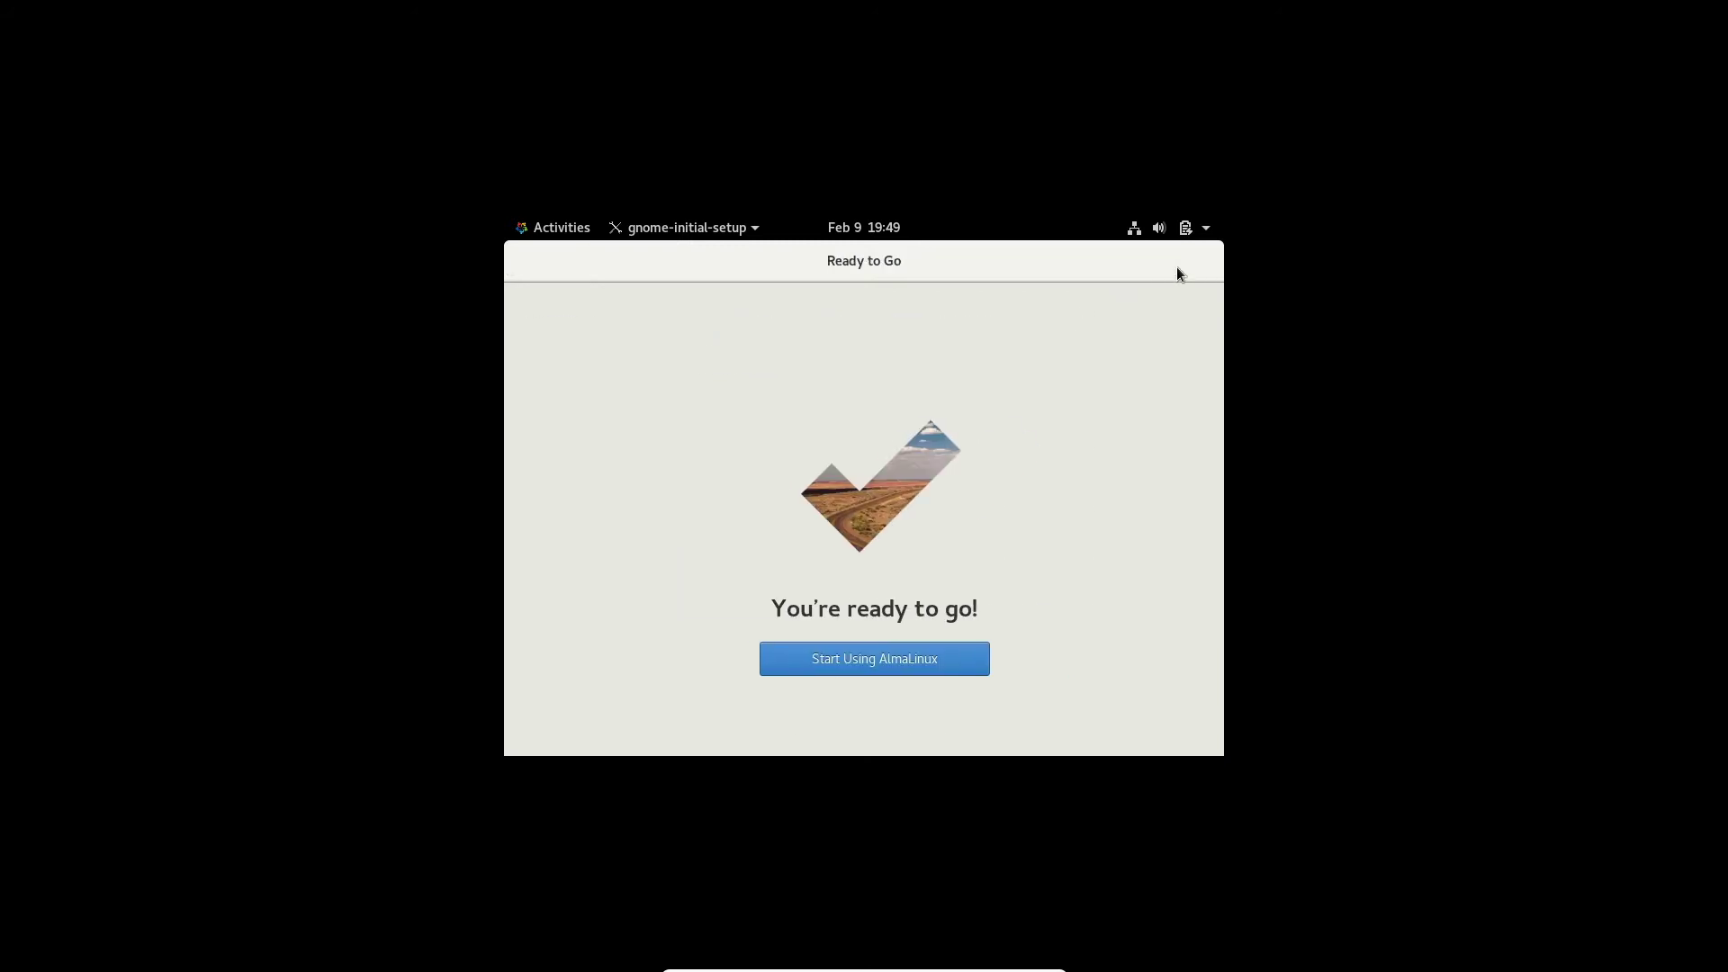
left_click(787, 659)
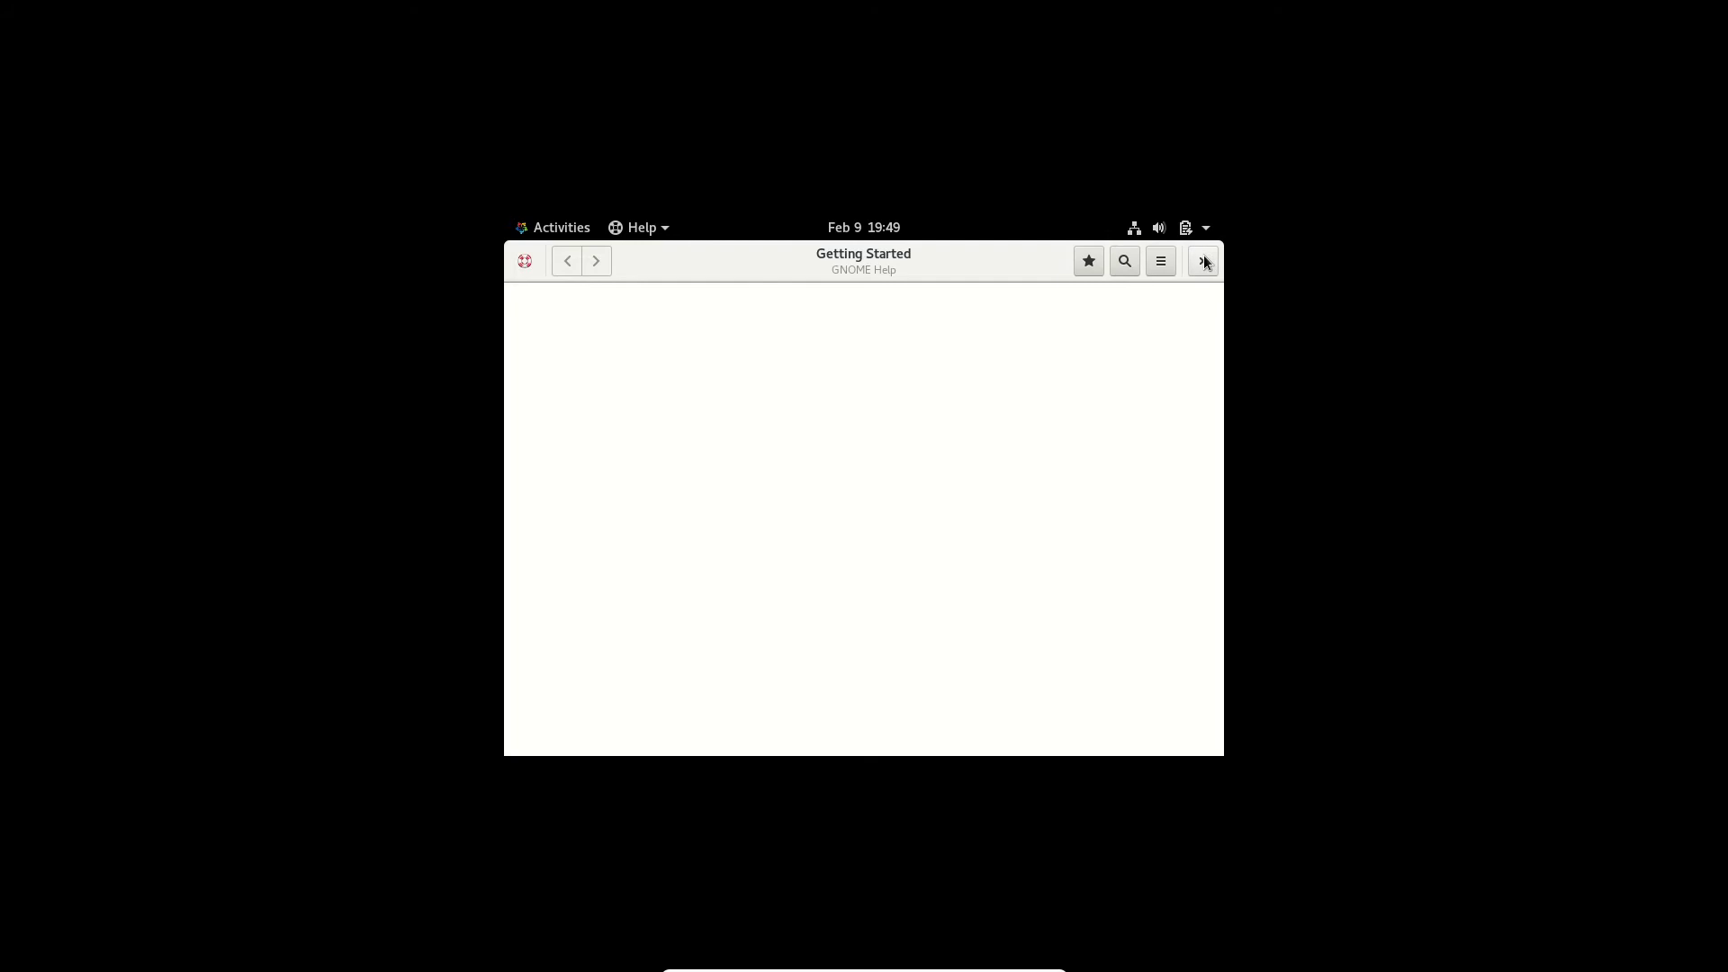
Close the Getting Started help window and launch a Terminal
left_click(1203, 261)
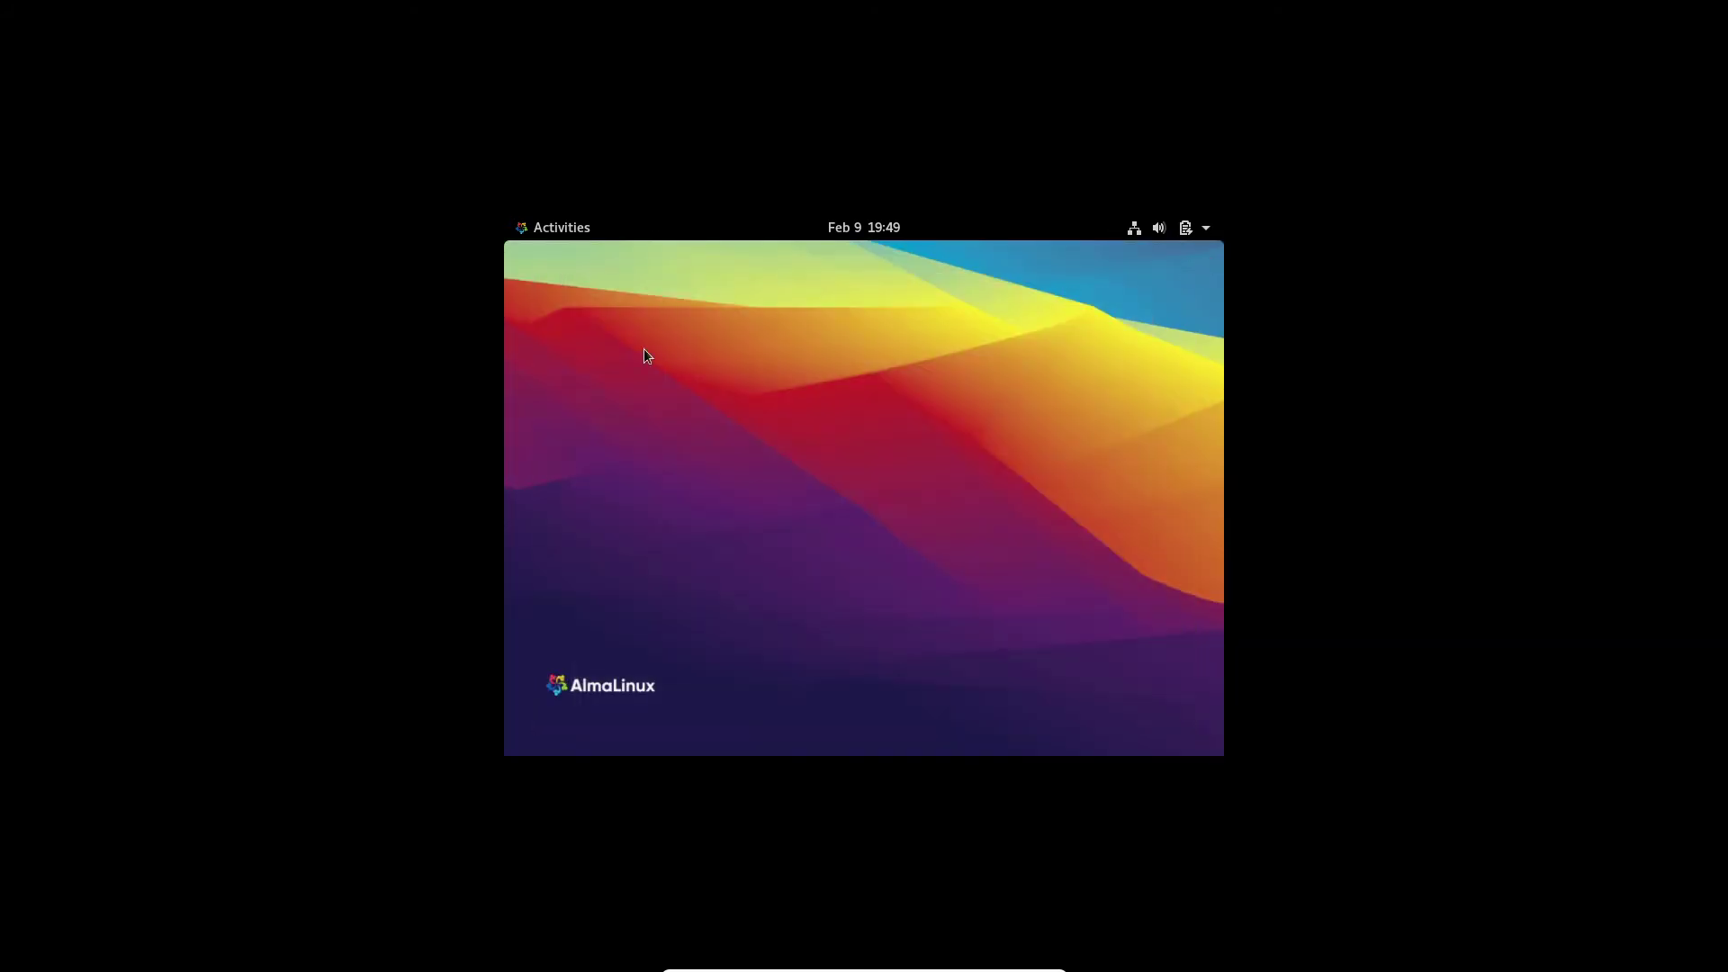
right_click(588, 356)
left_click(556, 261)
left_click(545, 227)
left_click(537, 612)
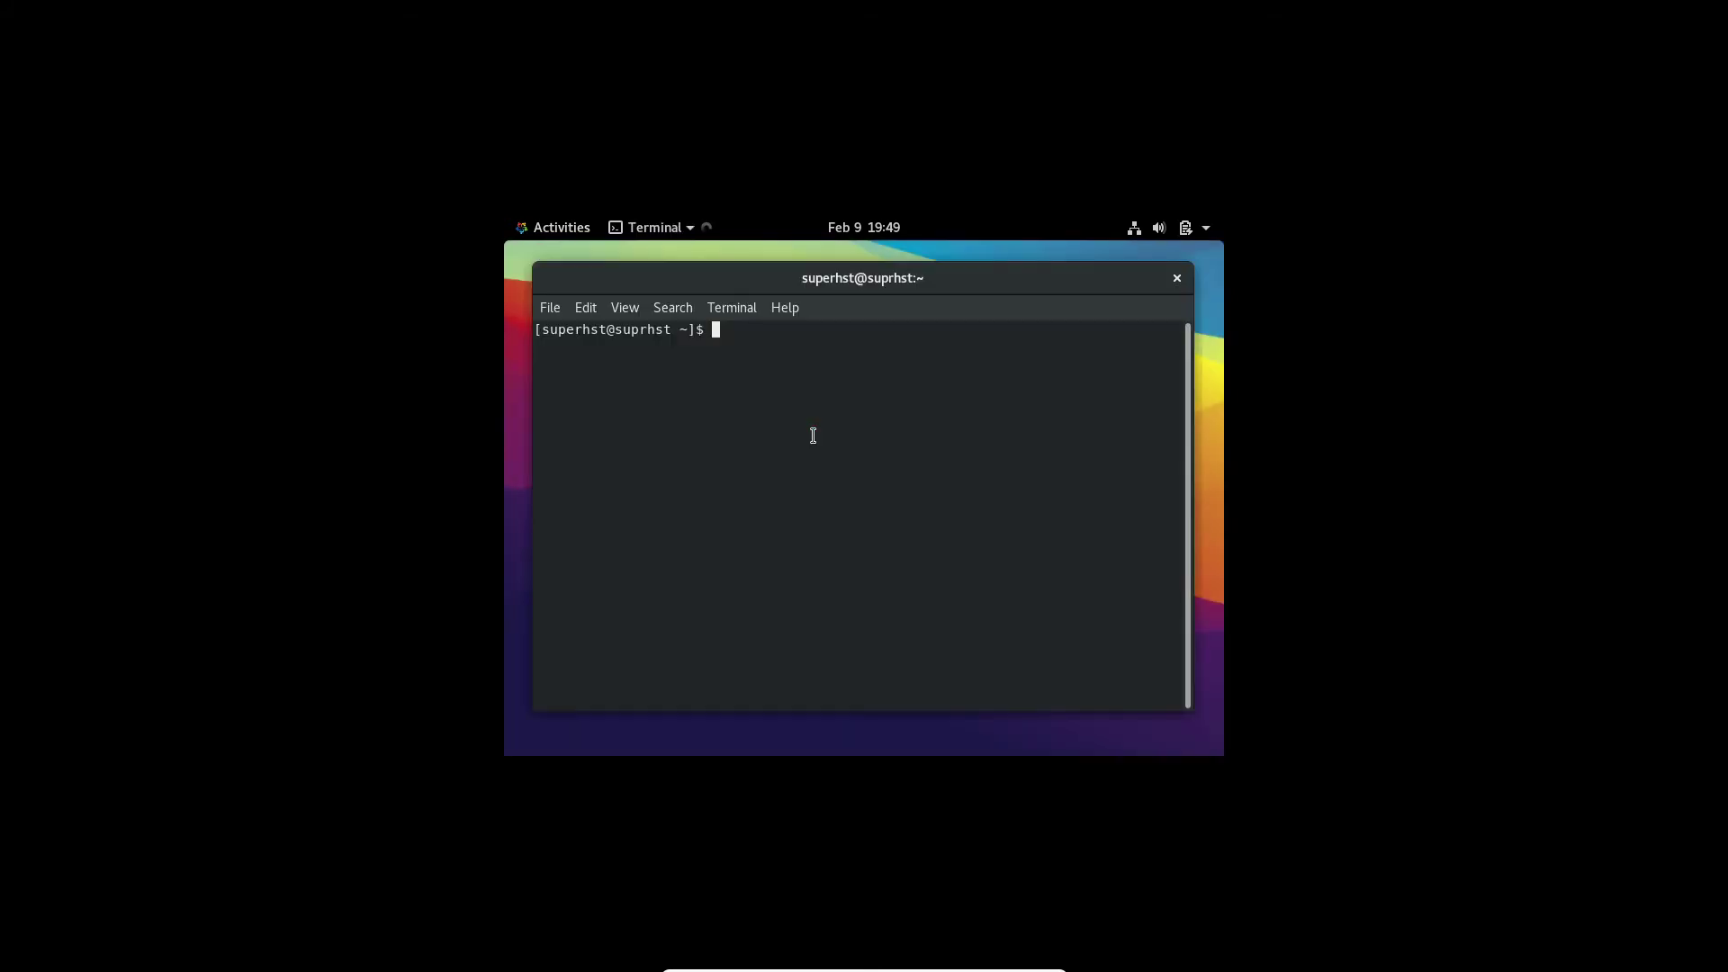
Run cvt 1920 1080 and create the mode with xrandr --newmode using its modeline
type("cvt 1920 1080")
key("Return")
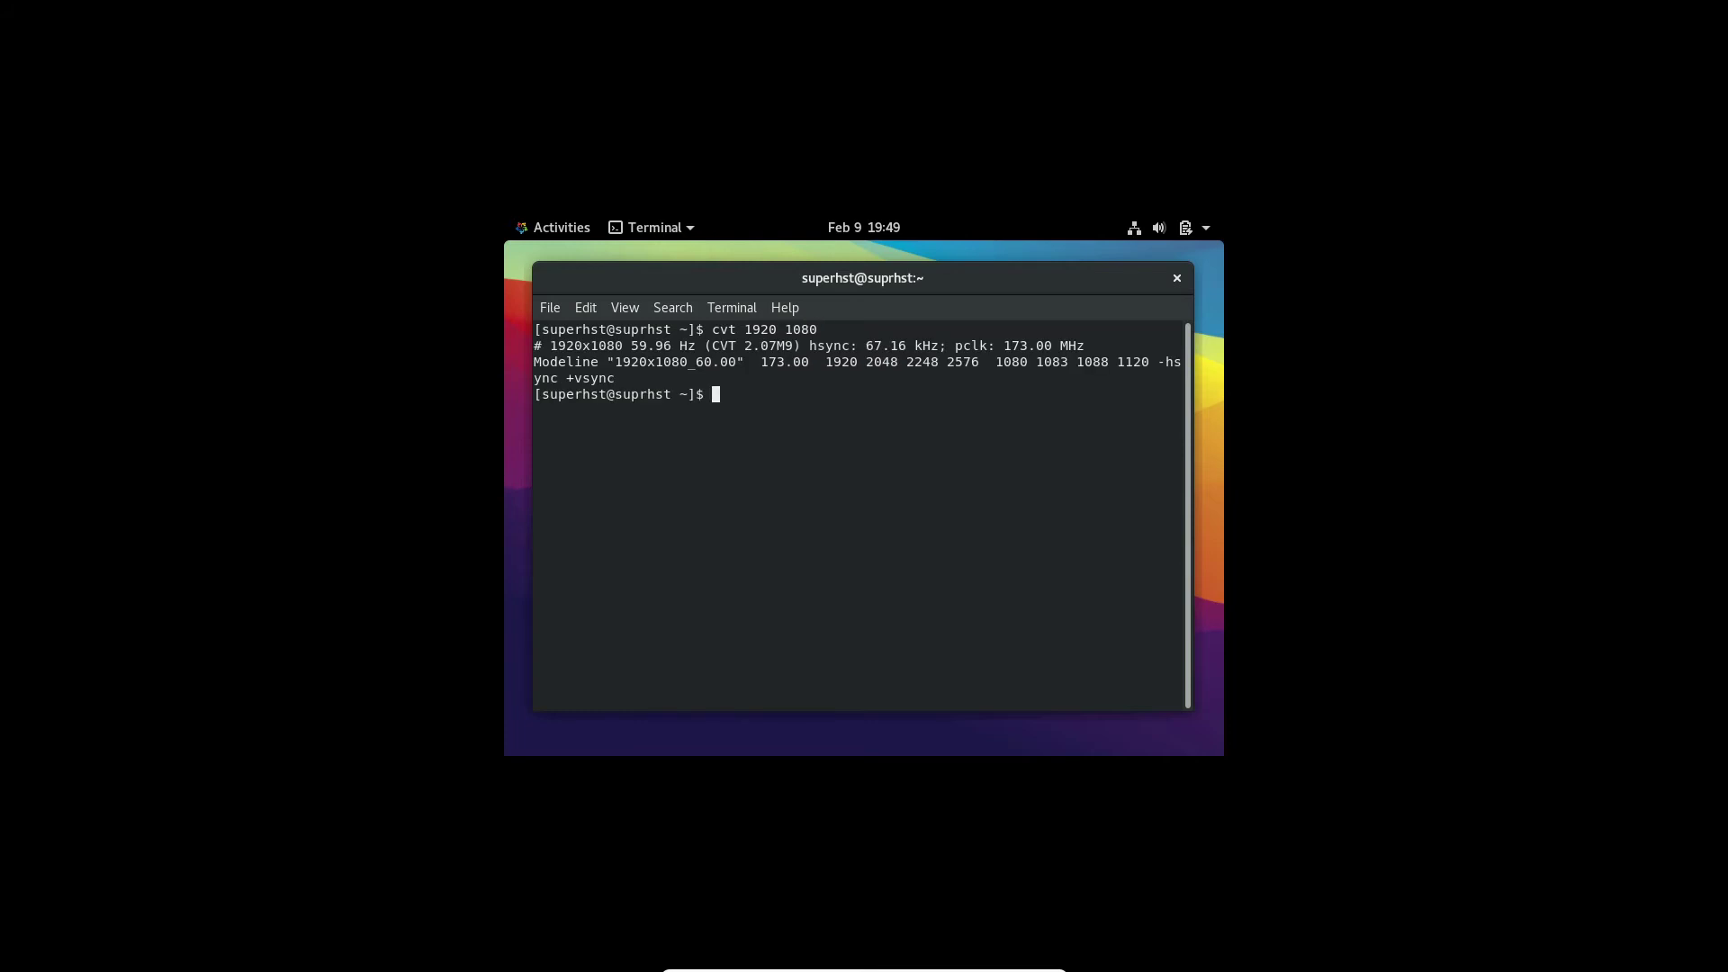
type("xrandr")
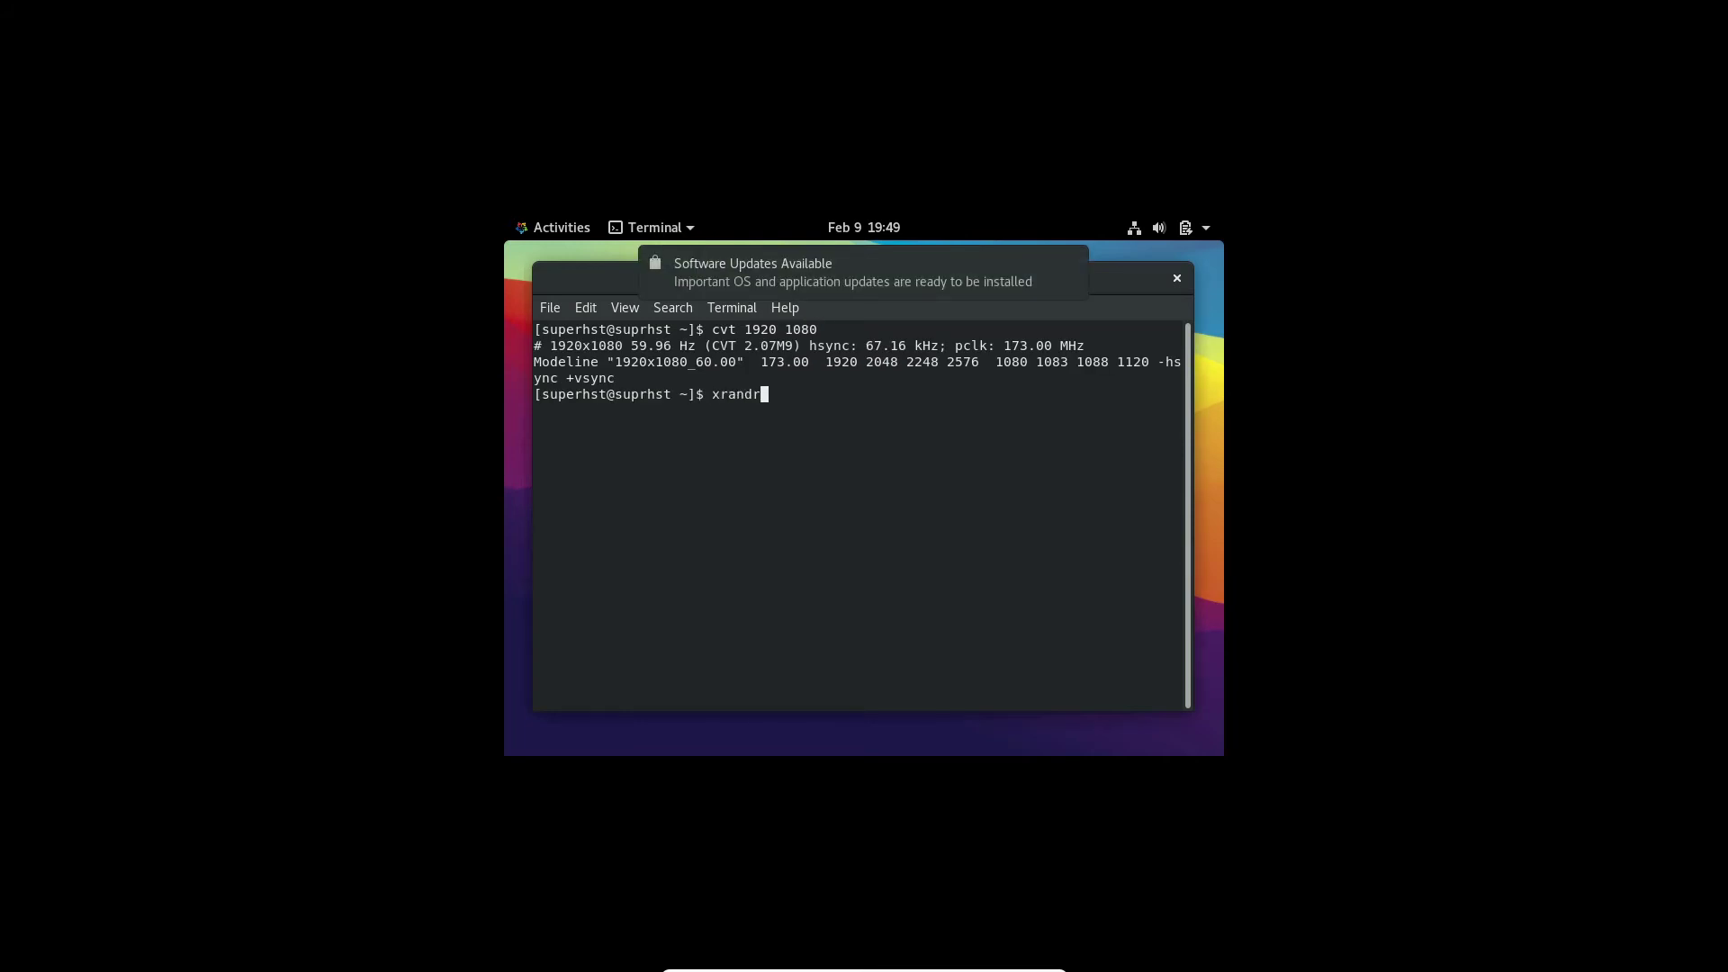
type(" --newmode")
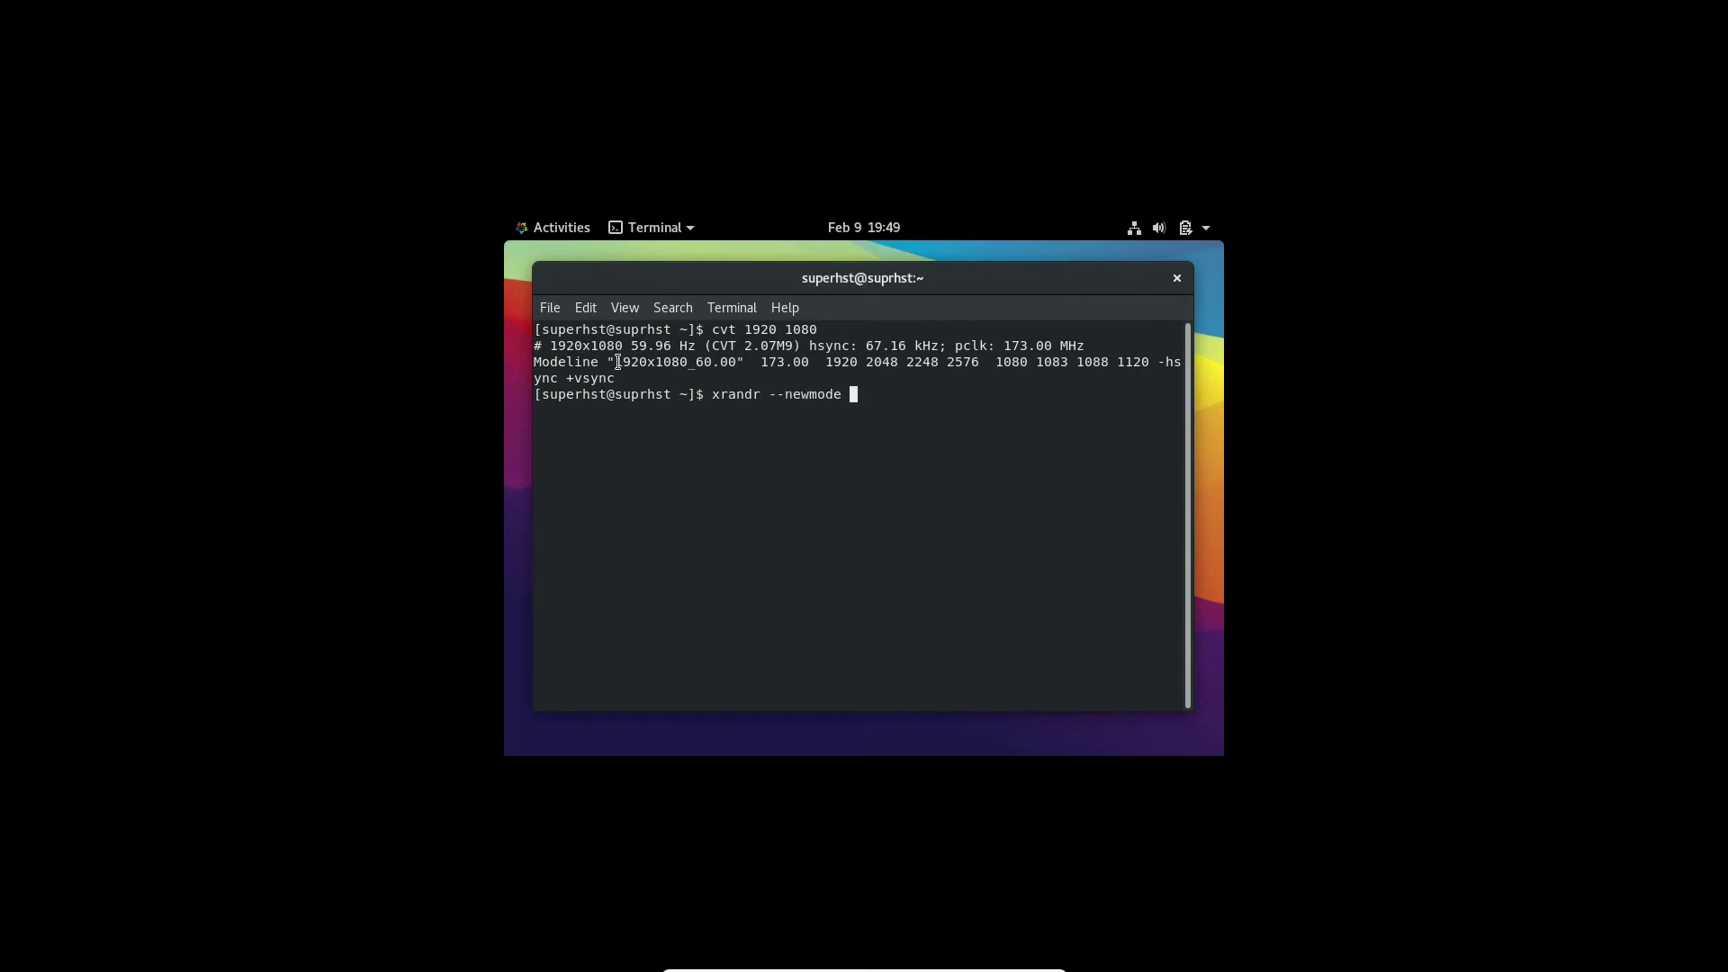
left_click_drag(609, 361, 620, 370)
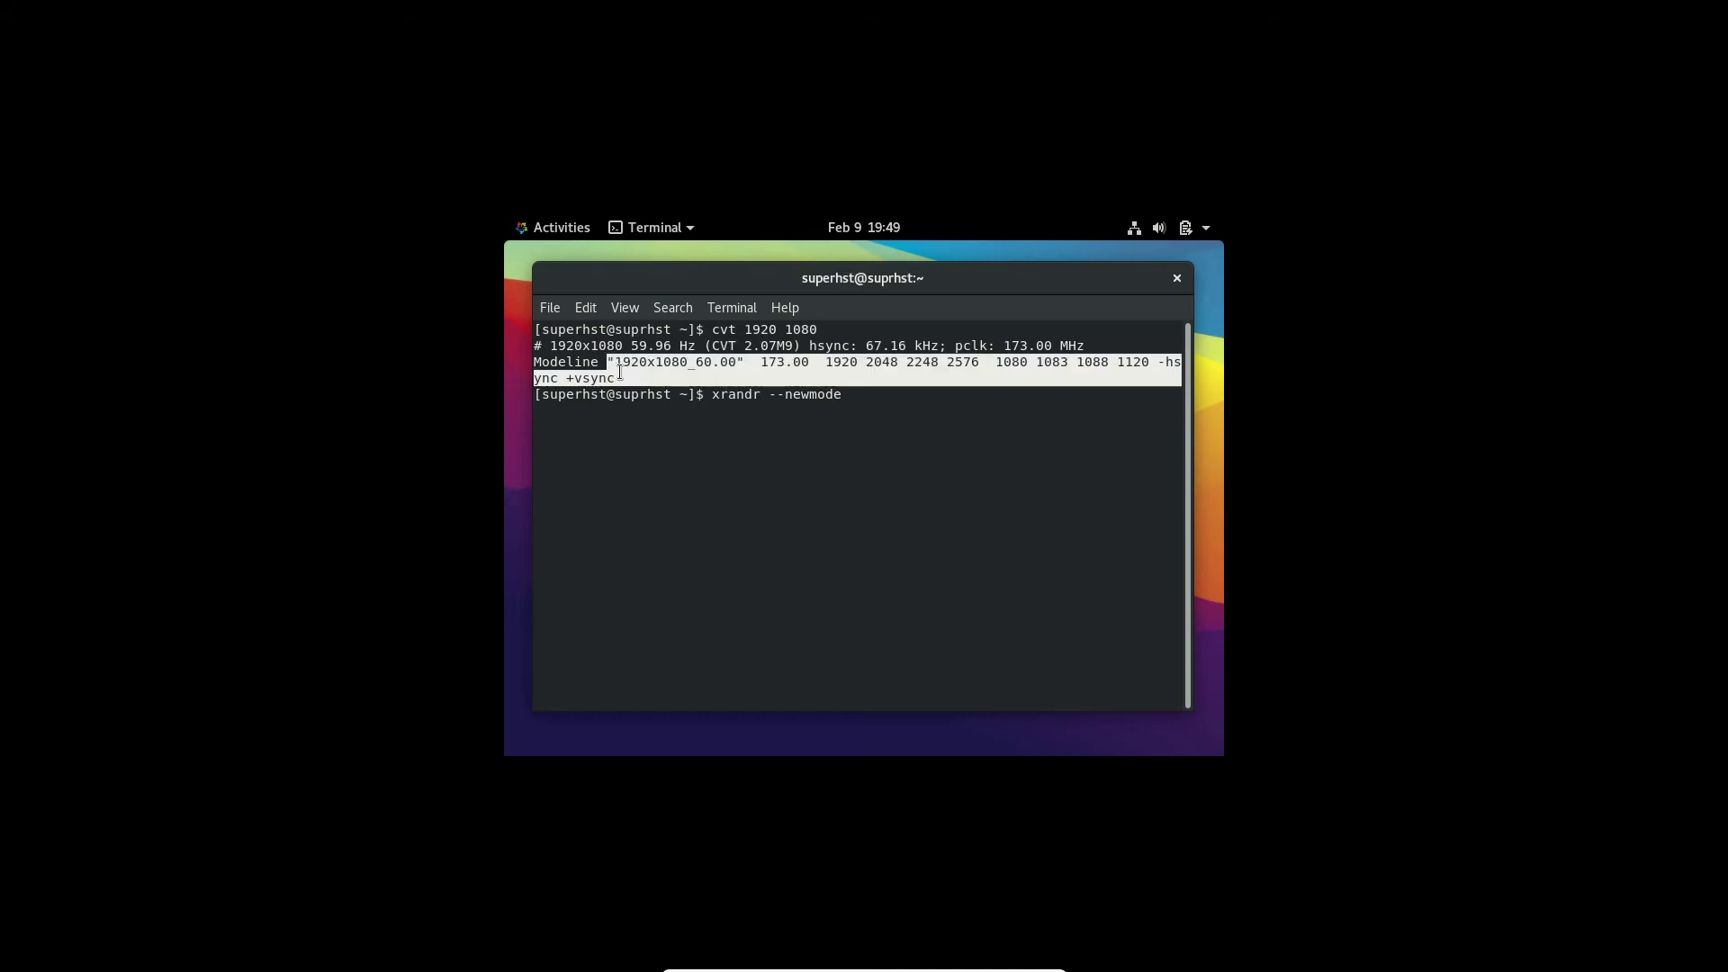
middle_click(619, 370)
key("Return")
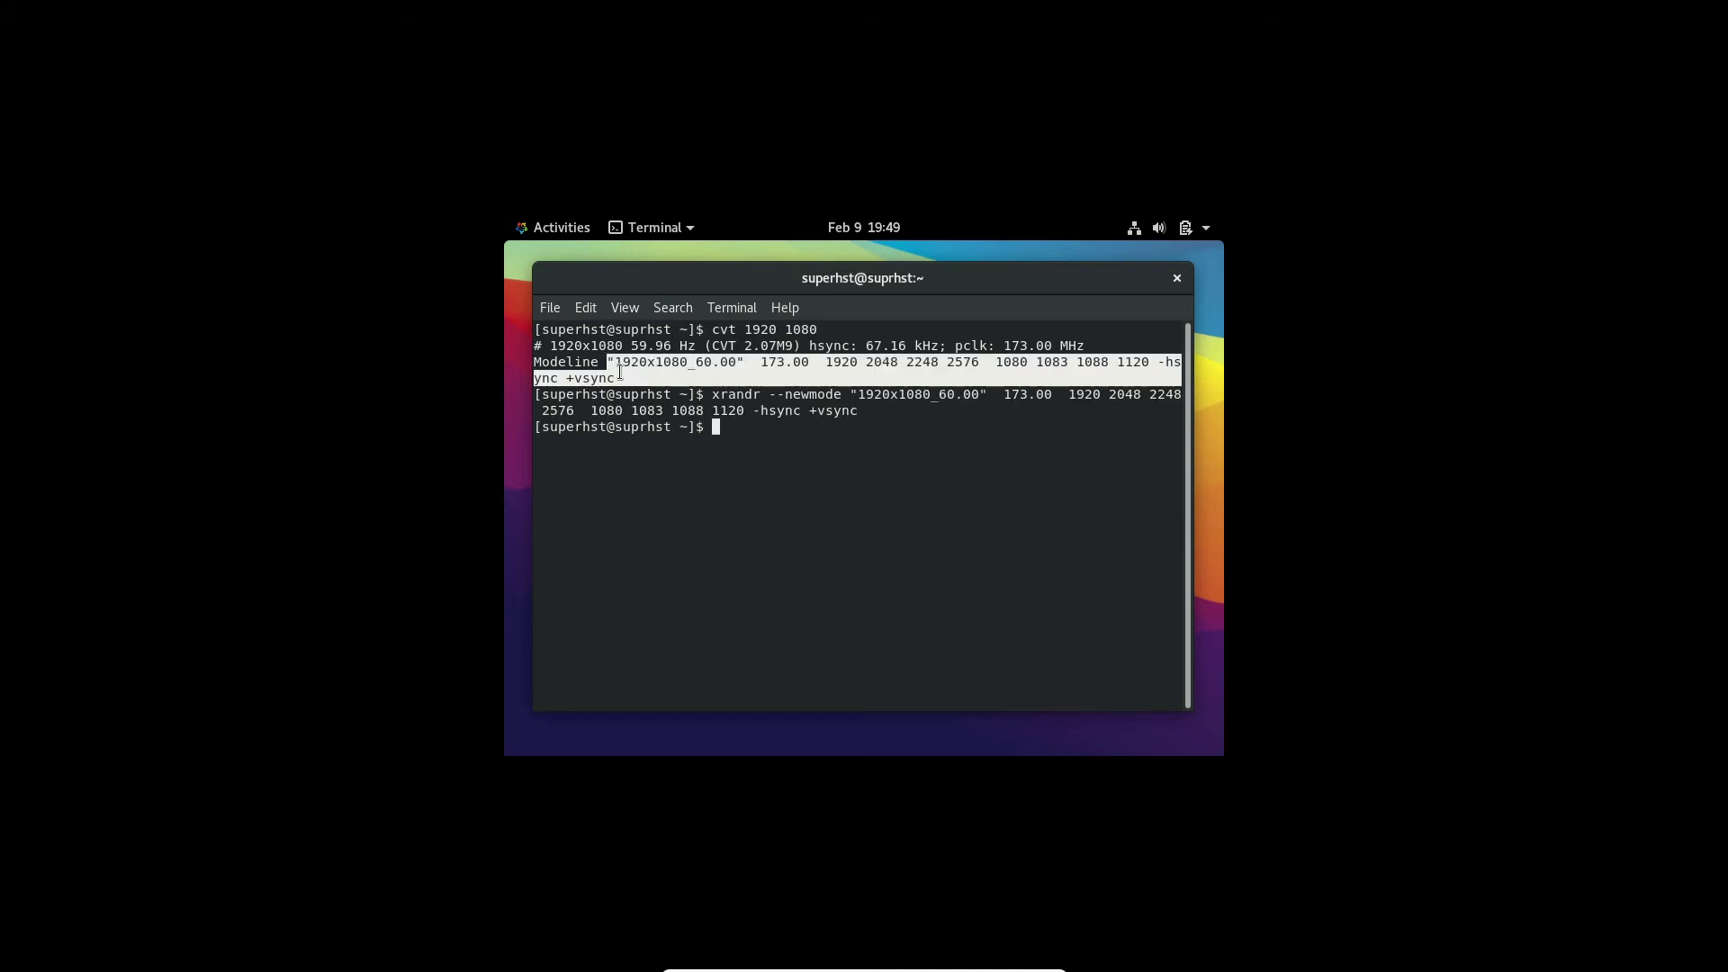
Add the 1920x1080_60.00 mode to output Virtual1 with xrandr --addmode
key("Up")
key("BackSpace")
key("BackSpace")
key("BackSpace")
key("BackSpace")
key("BackSpace")
key("BackSpace")
key("BackSpace")
key("BackSpace")
key("BackSpace")
key("BackSpace")
key("BackSpace")
key("BackSpace")
key("BackSpace")
key("BackSpace")
key("BackSpace")
key("BackSpace")
key("BackSpace")
key("BackSpace")
key("BackSpace")
key("BackSpace")
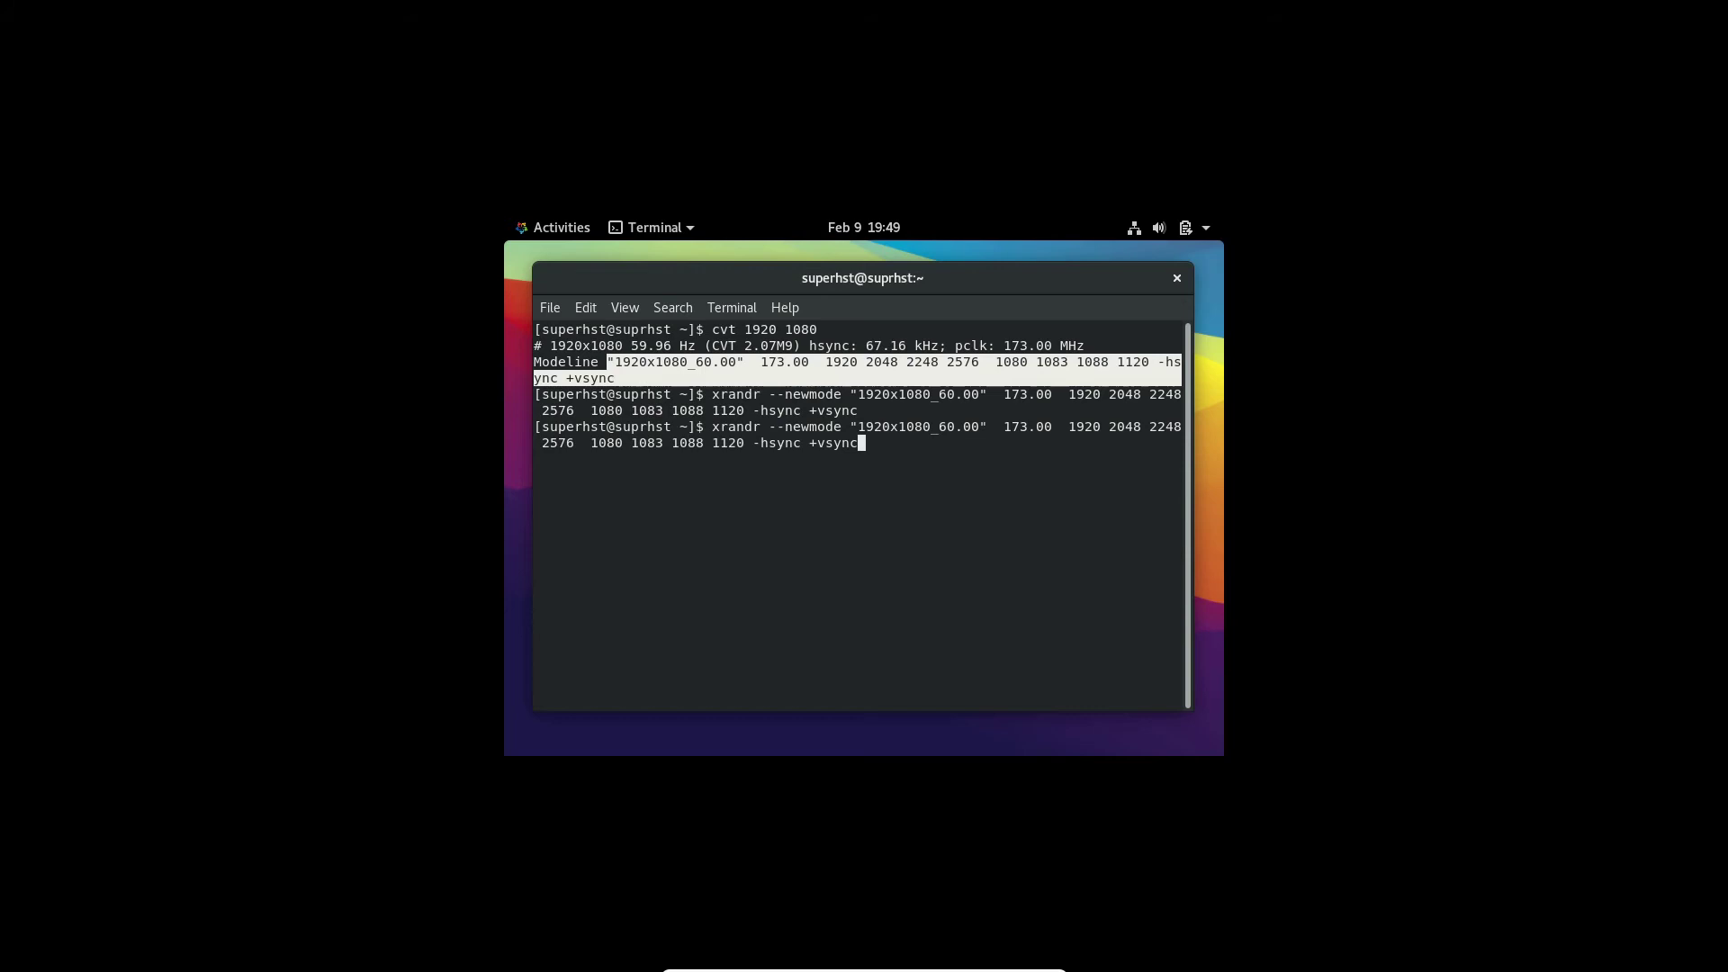
key("BackSpace")
key("BackSpace")
key("BackSpace")
key("BackSpace")
key("BackSpace")
key("BackSpace")
key("BackSpace")
key("BackSpace")
key("BackSpace")
key("BackSpace")
key("BackSpace")
key("BackSpace")
key("BackSpace")
key("BackSpace")
key("BackSpace")
key("BackSpace")
key("BackSpace")
key("BackSpace")
key("BackSpace")
key("BackSpace")
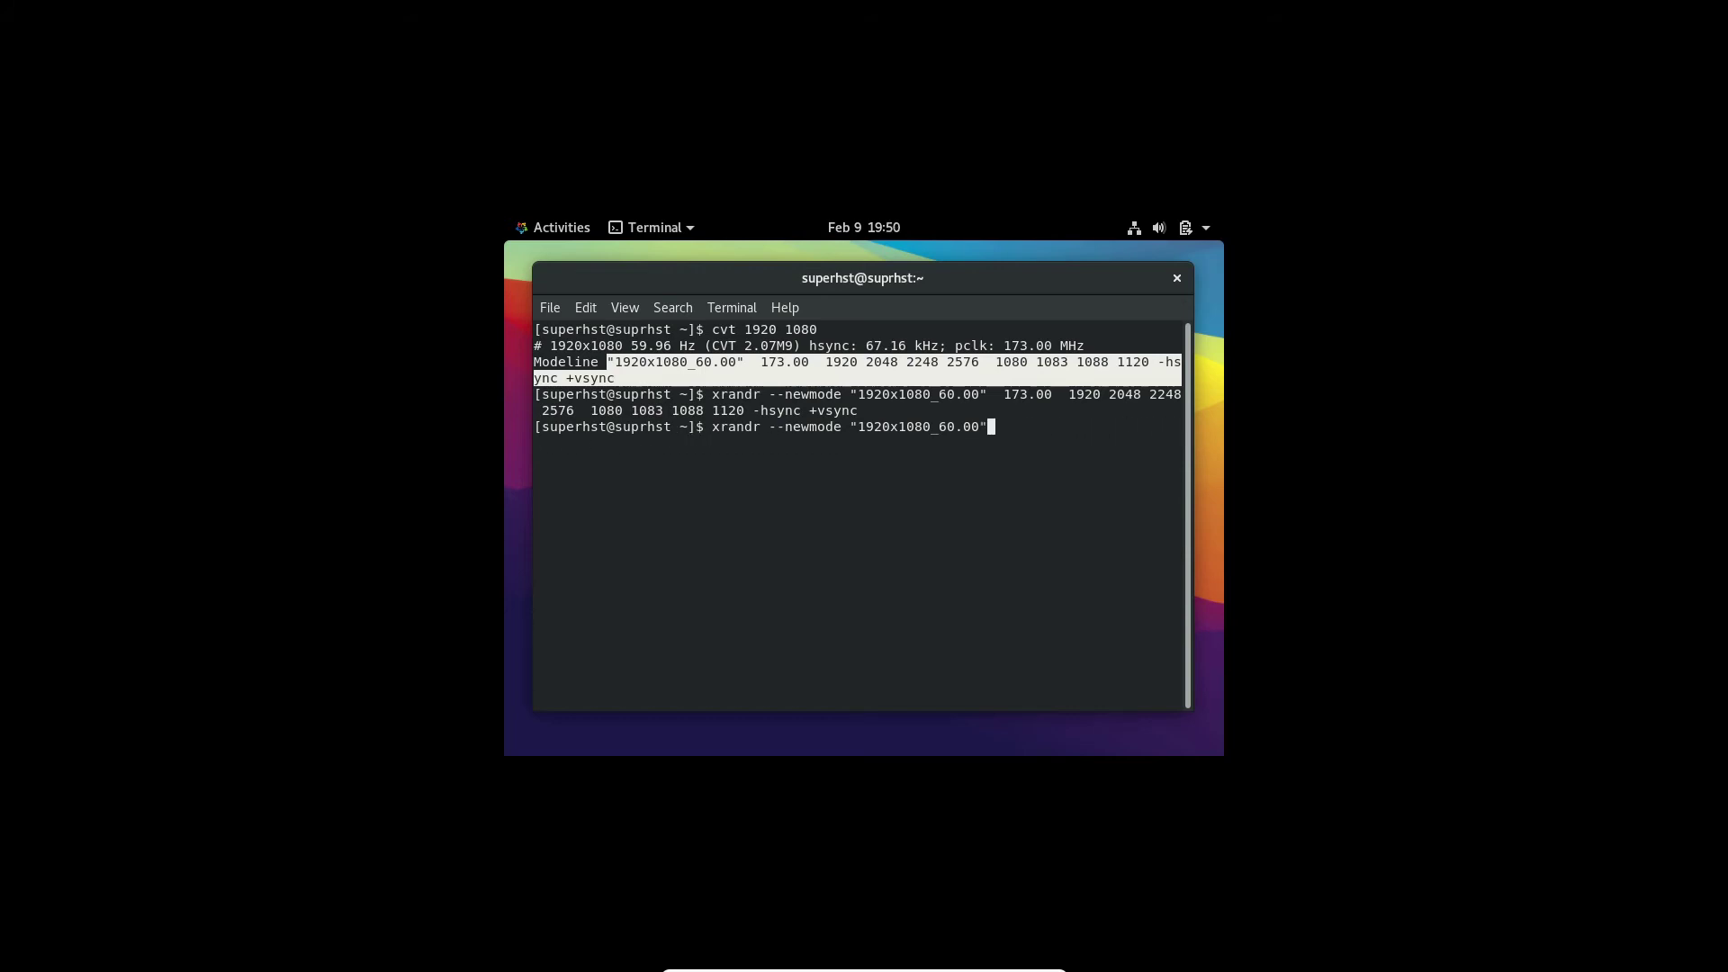
key("Left")
key("Left")
key("Left")
key("Left")
key("Left")
key("Left")
key("Left")
key("Left")
key("Left")
key("Left")
key("Left")
key("Left")
key("Left")
key("Left")
key("Left")
key("Left")
key("Left")
key("Left")
key("Left")
key("Left")
key("BackSpace")
key("BackSpace")
key("BackSpace")
type("add")
key("Right")
key("Right")
key("Right")
key("Right")
type("Virtual-1")
key("Return")
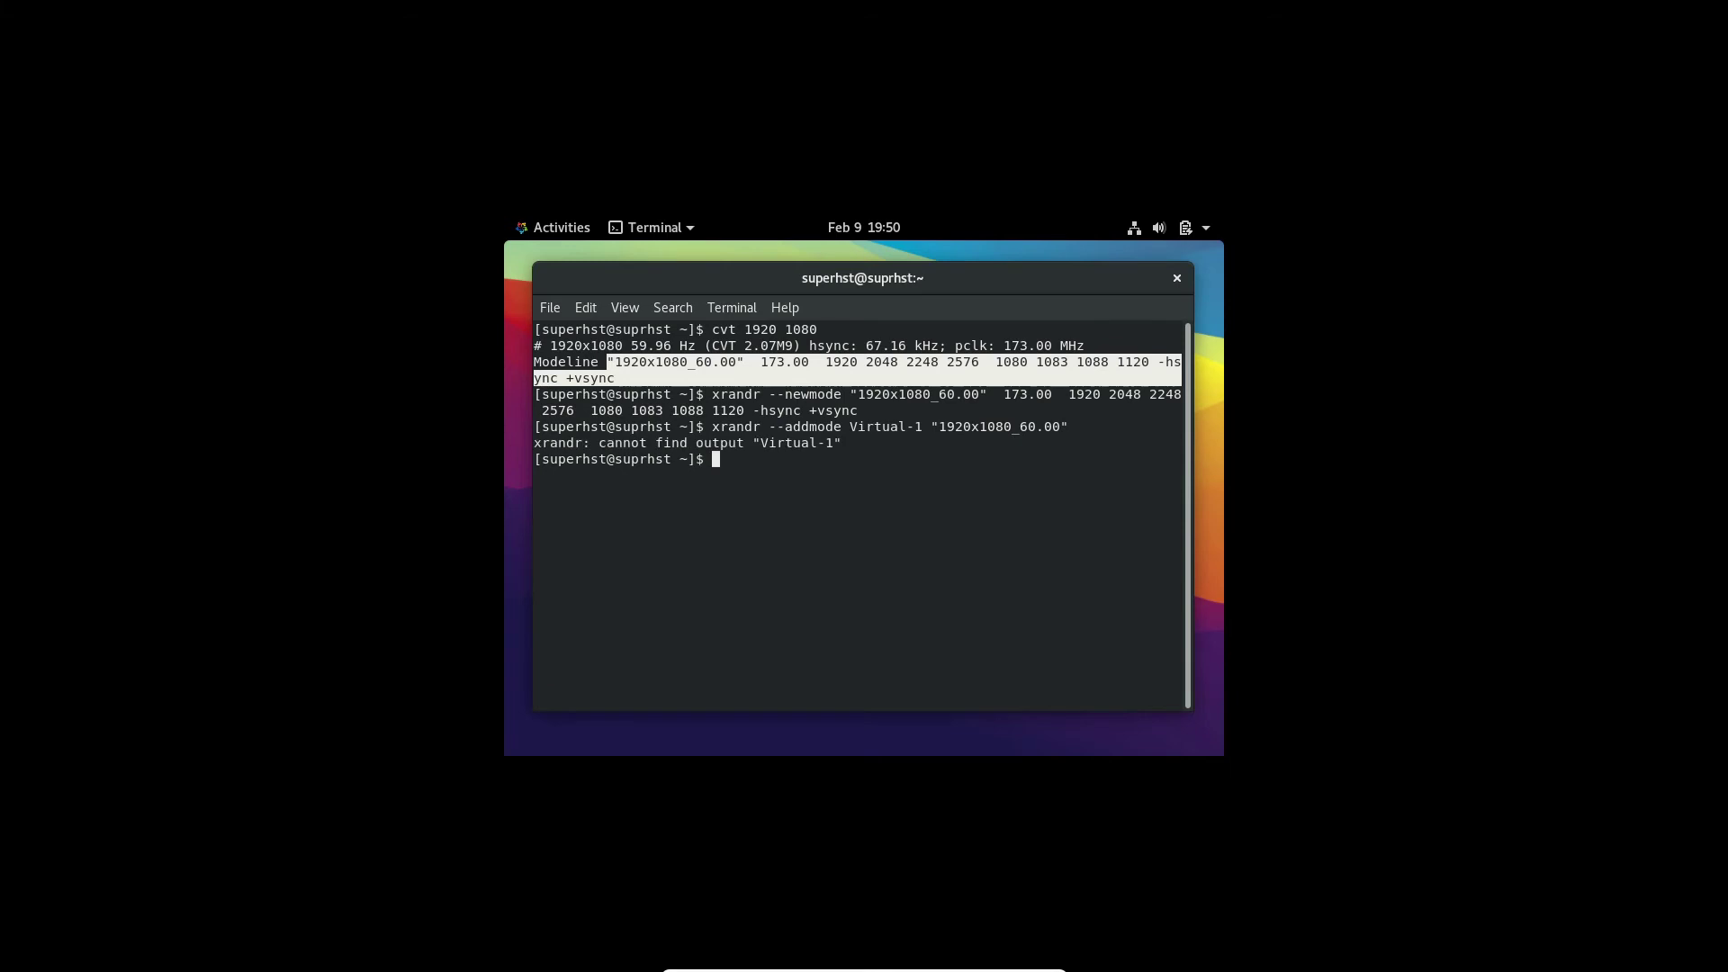
key("Up")
key("Left")
key("Left")
key("Left")
key("Left")
key("Left")
key("Left")
key("Left")
key("Left")
key("Left")
key("Left")
key("Left")
key("Left")
key("Left")
key("Left")
key("Left")
key("Left")
key("Left")
key("Left")
key("Left")
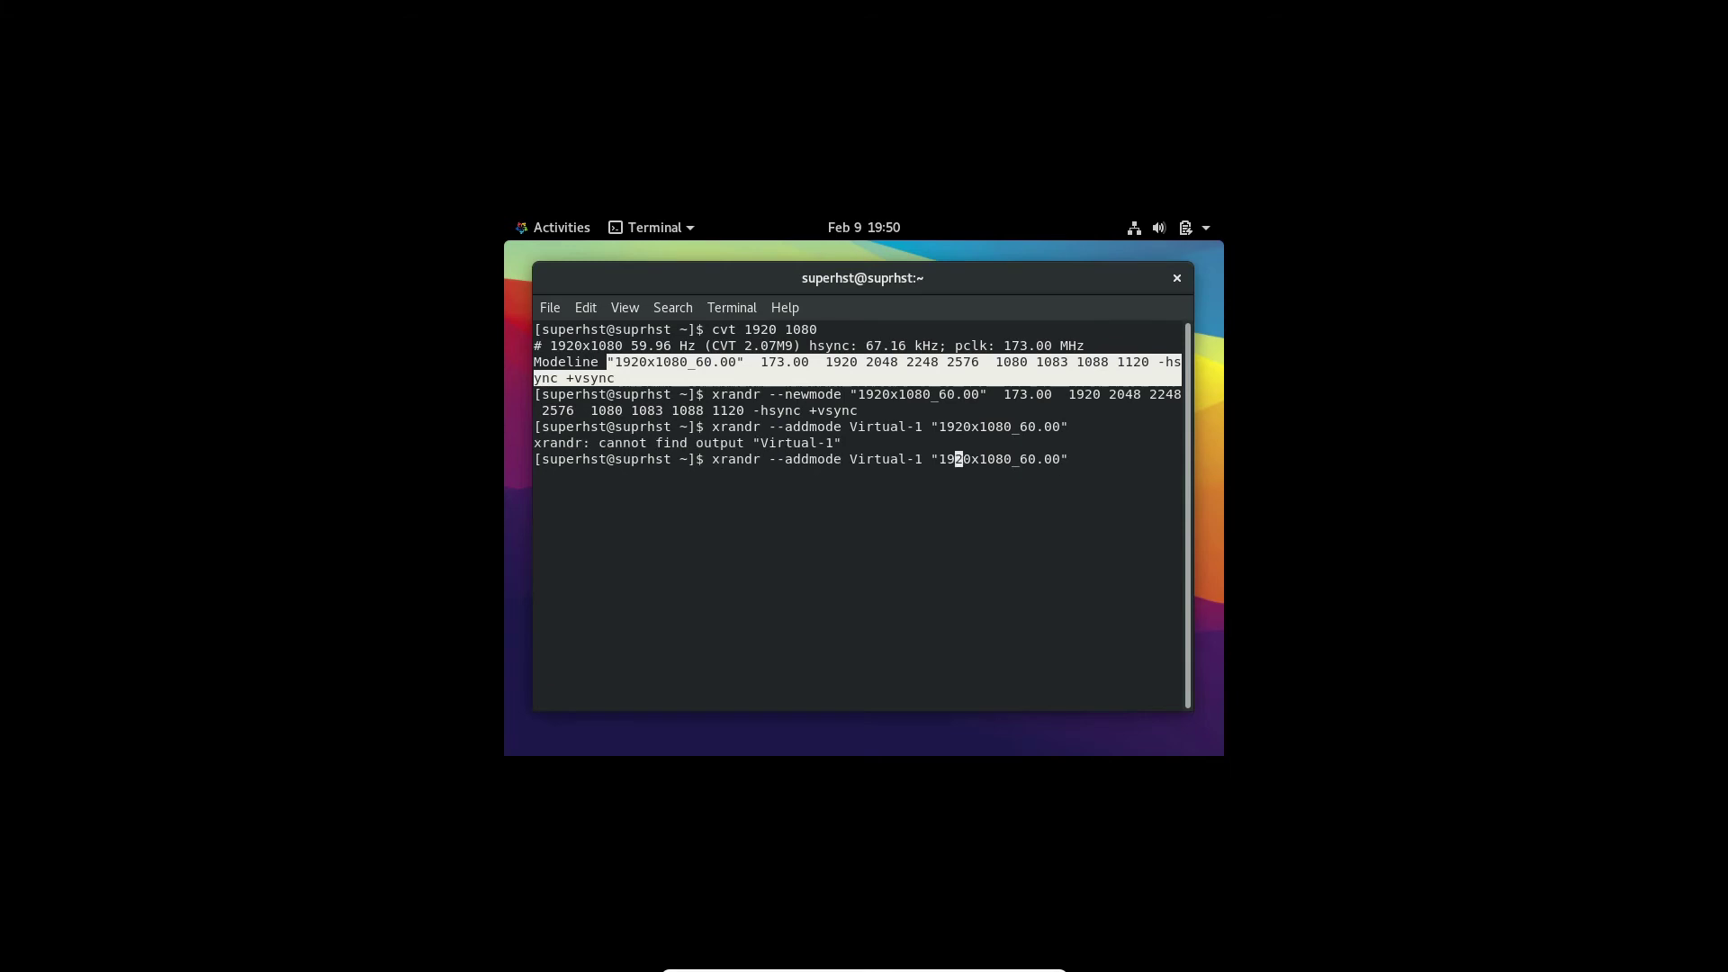
key("BackSpace")
key("Return")
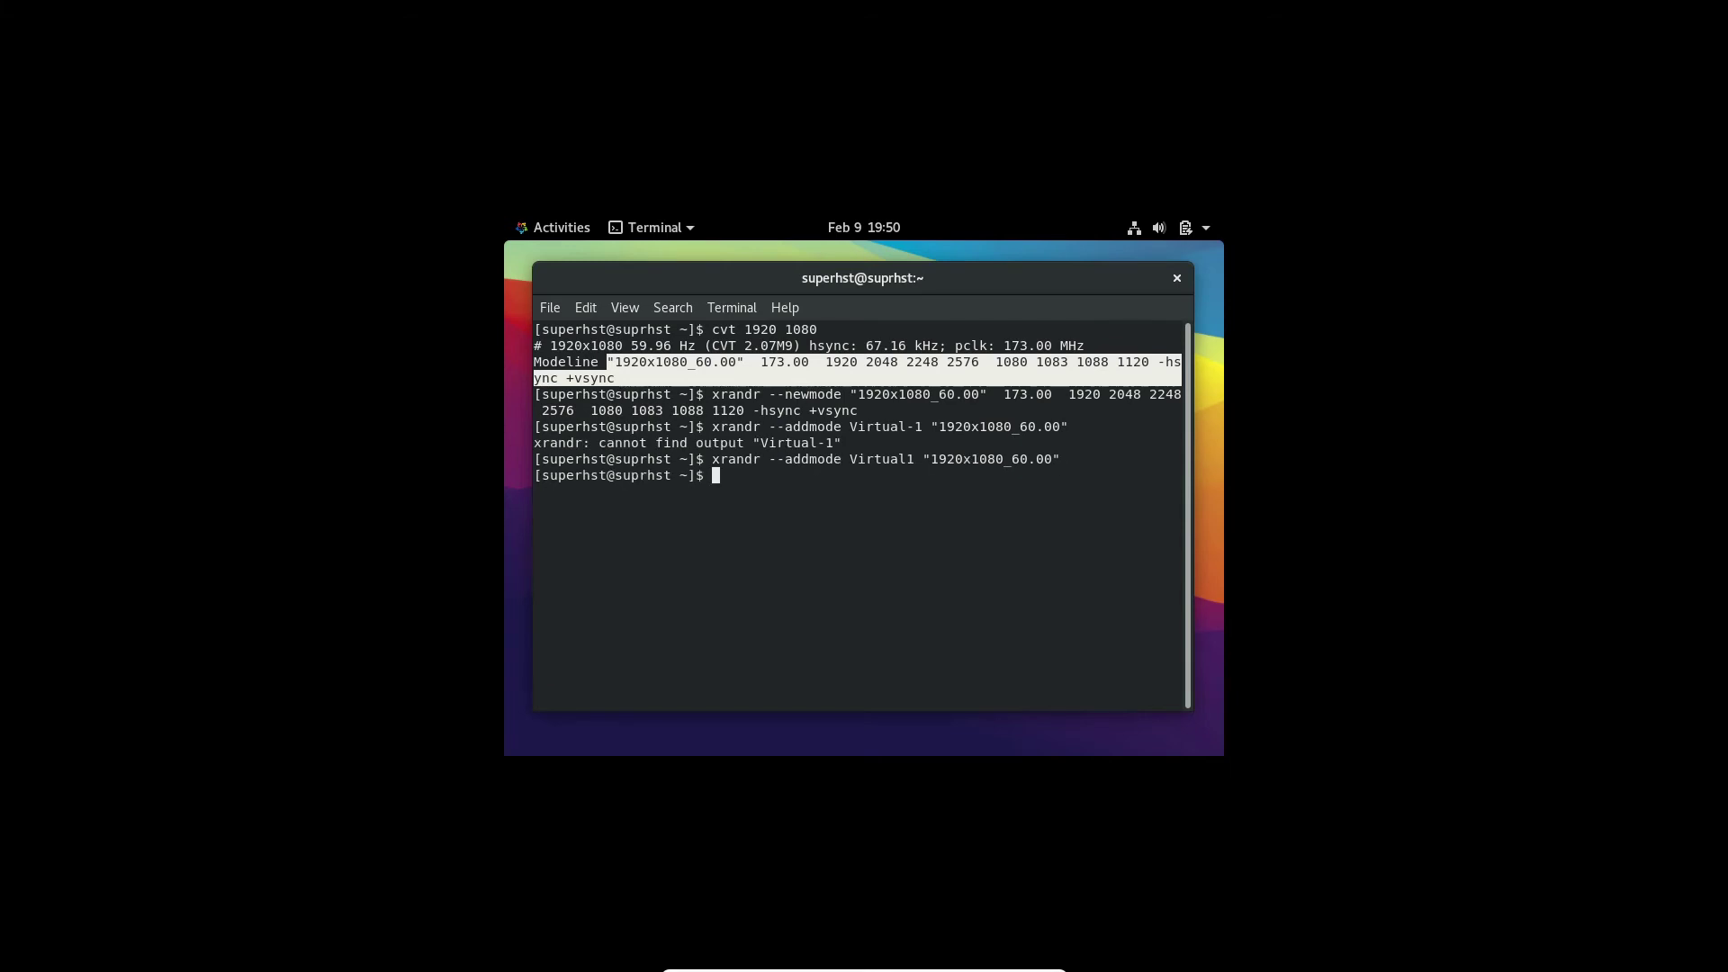
Switch the display to 1920x1080 with xrandr -s "1920x1080_60.00"
key("Up")
key("Left")
key("Left")
key("Left")
key("Left")
key("Left")
key("Left")
key("Left")
key("Left")
key("Left")
key("Left")
key("Left")
key("Left")
key("Left")
key("Left")
key("Left")
key("Left")
key("Left")
key("Left")
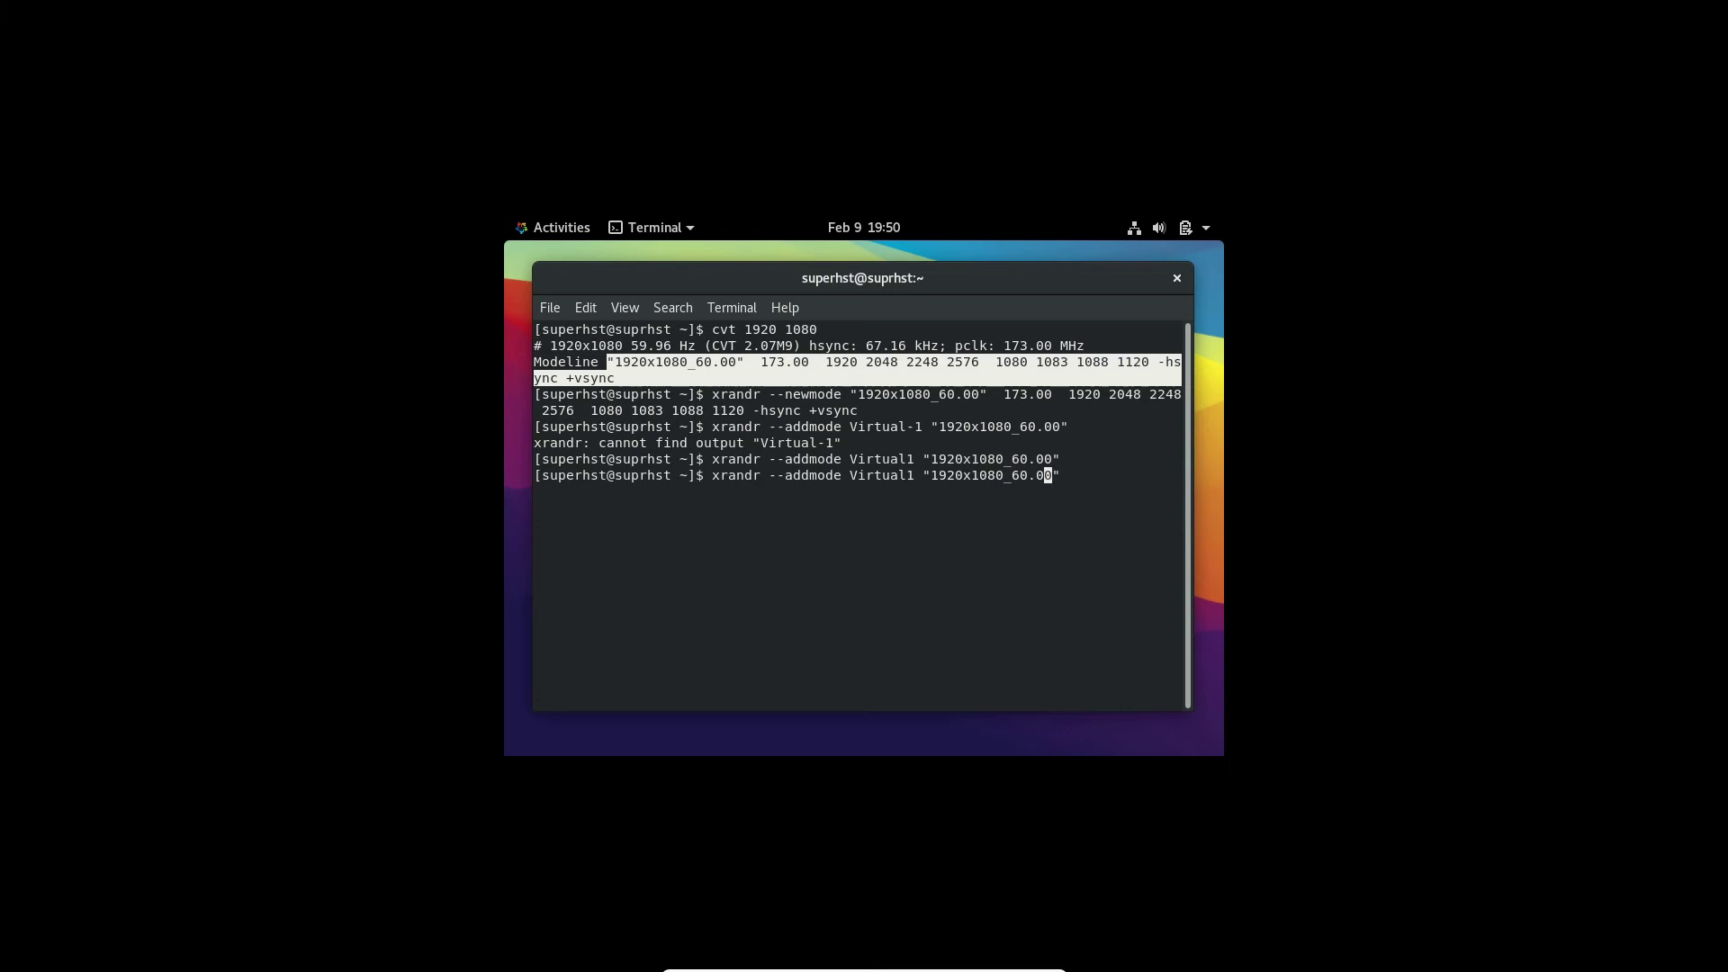
key("BackSpace")
key("BackSpace")
key("BackSpace")
key("BackSpace")
key("BackSpace")
key("BackSpace")
key("BackSpace")
key("BackSpace")
key("BackSpace")
key("BackSpace")
key("BackSpace")
key("BackSpace")
key("BackSpace")
key("BackSpace")
key("BackSpace")
key("BackSpace")
key("BackSpace")
key("BackSpace")
type("s")
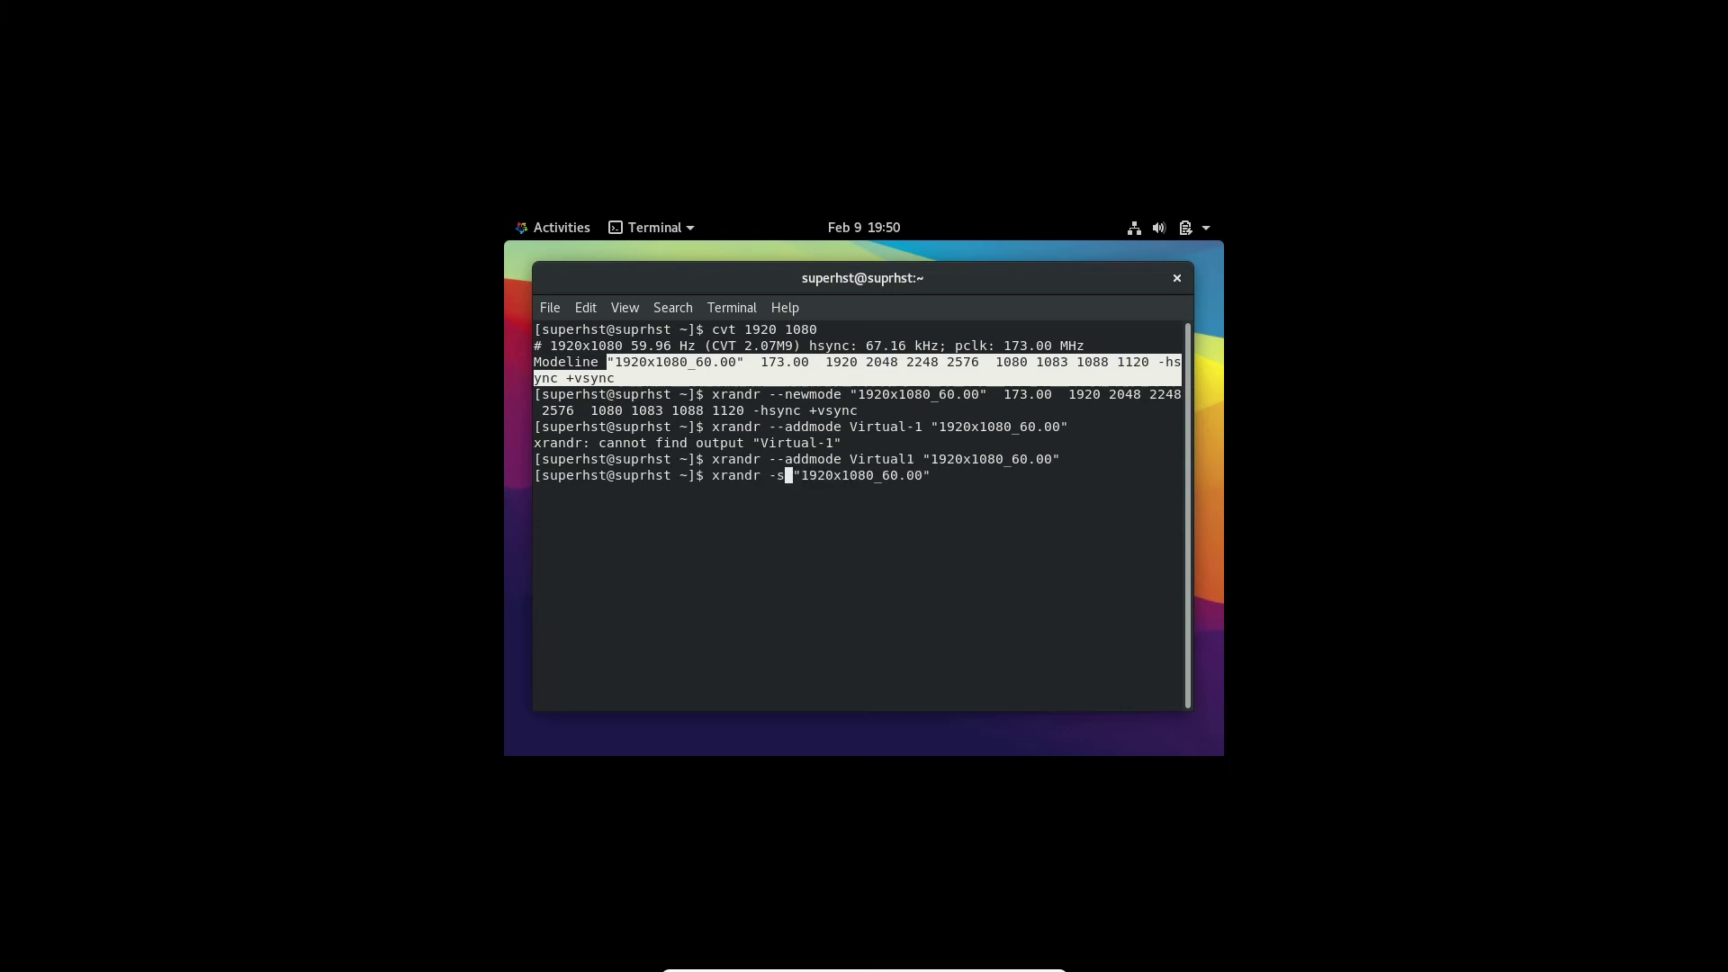
key("Return")
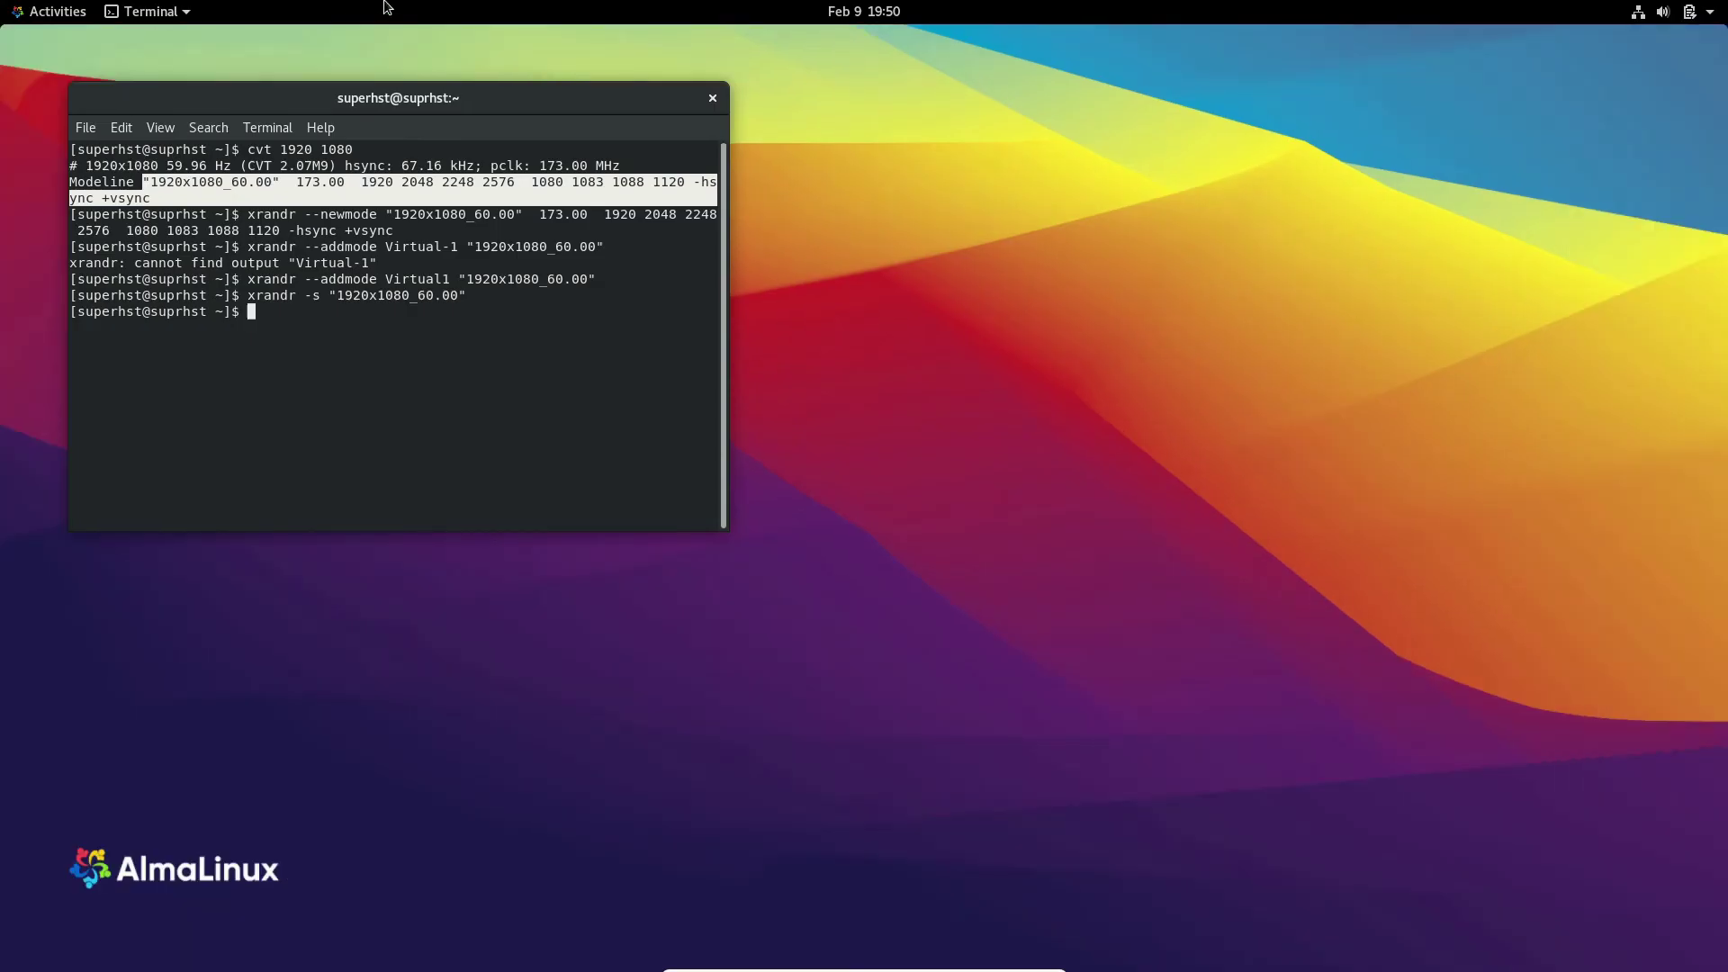
key("ctrl+l")
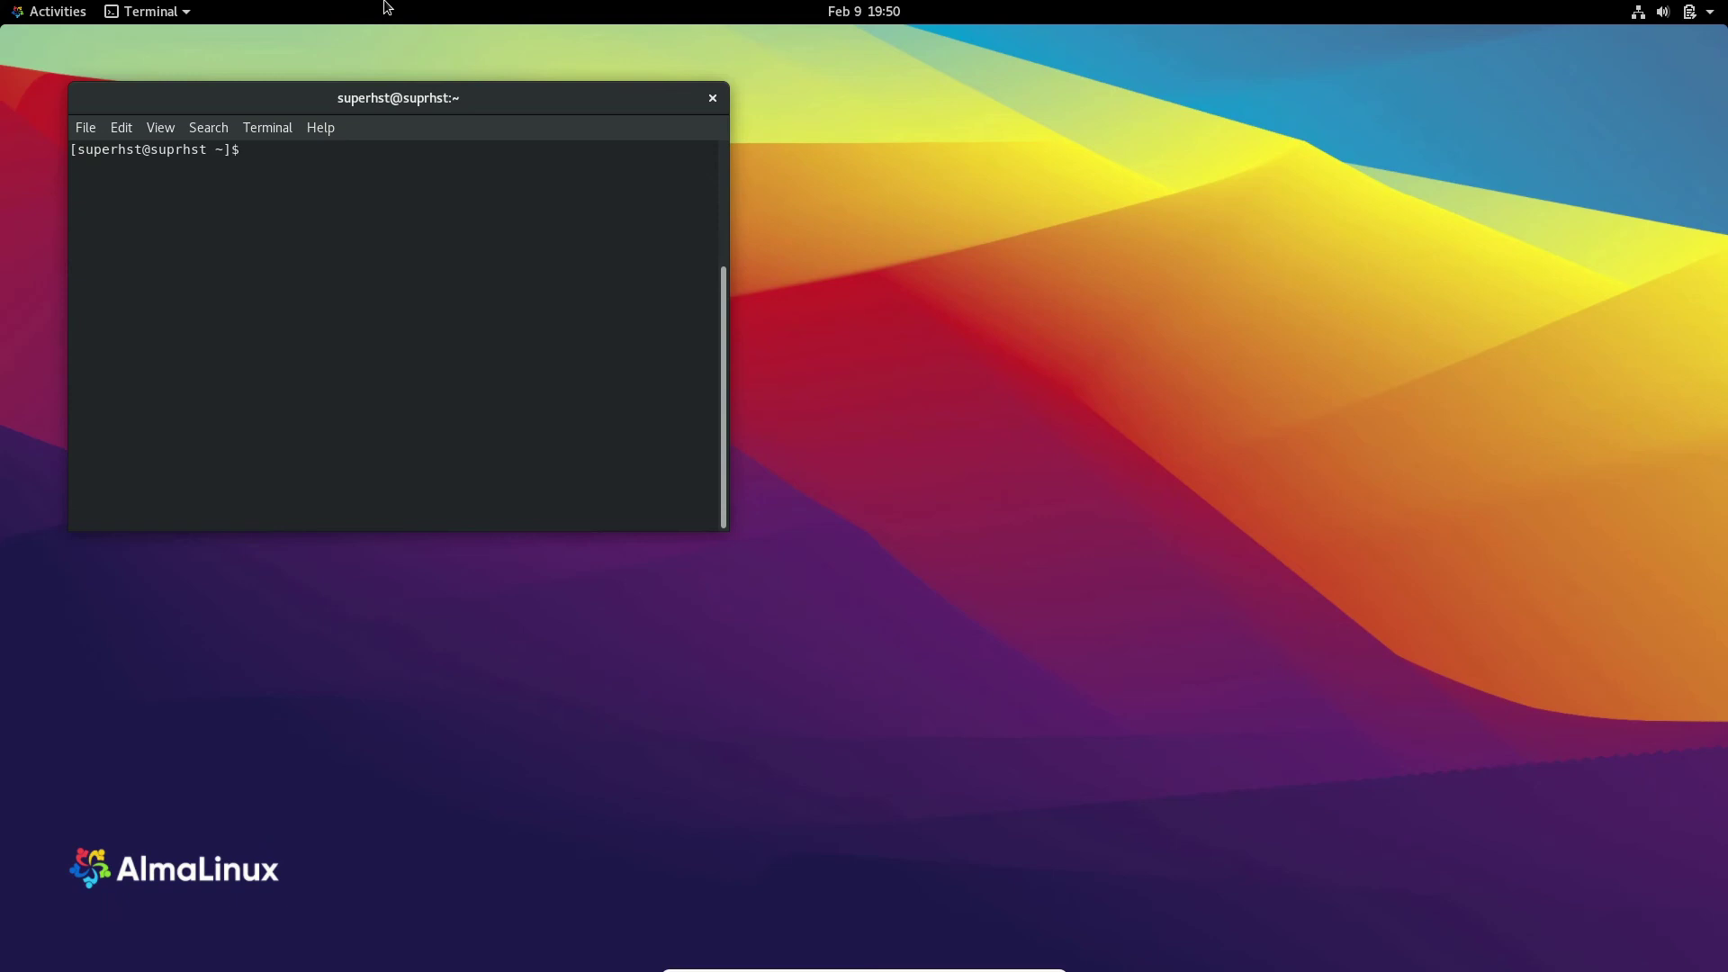
left_click(713, 99)
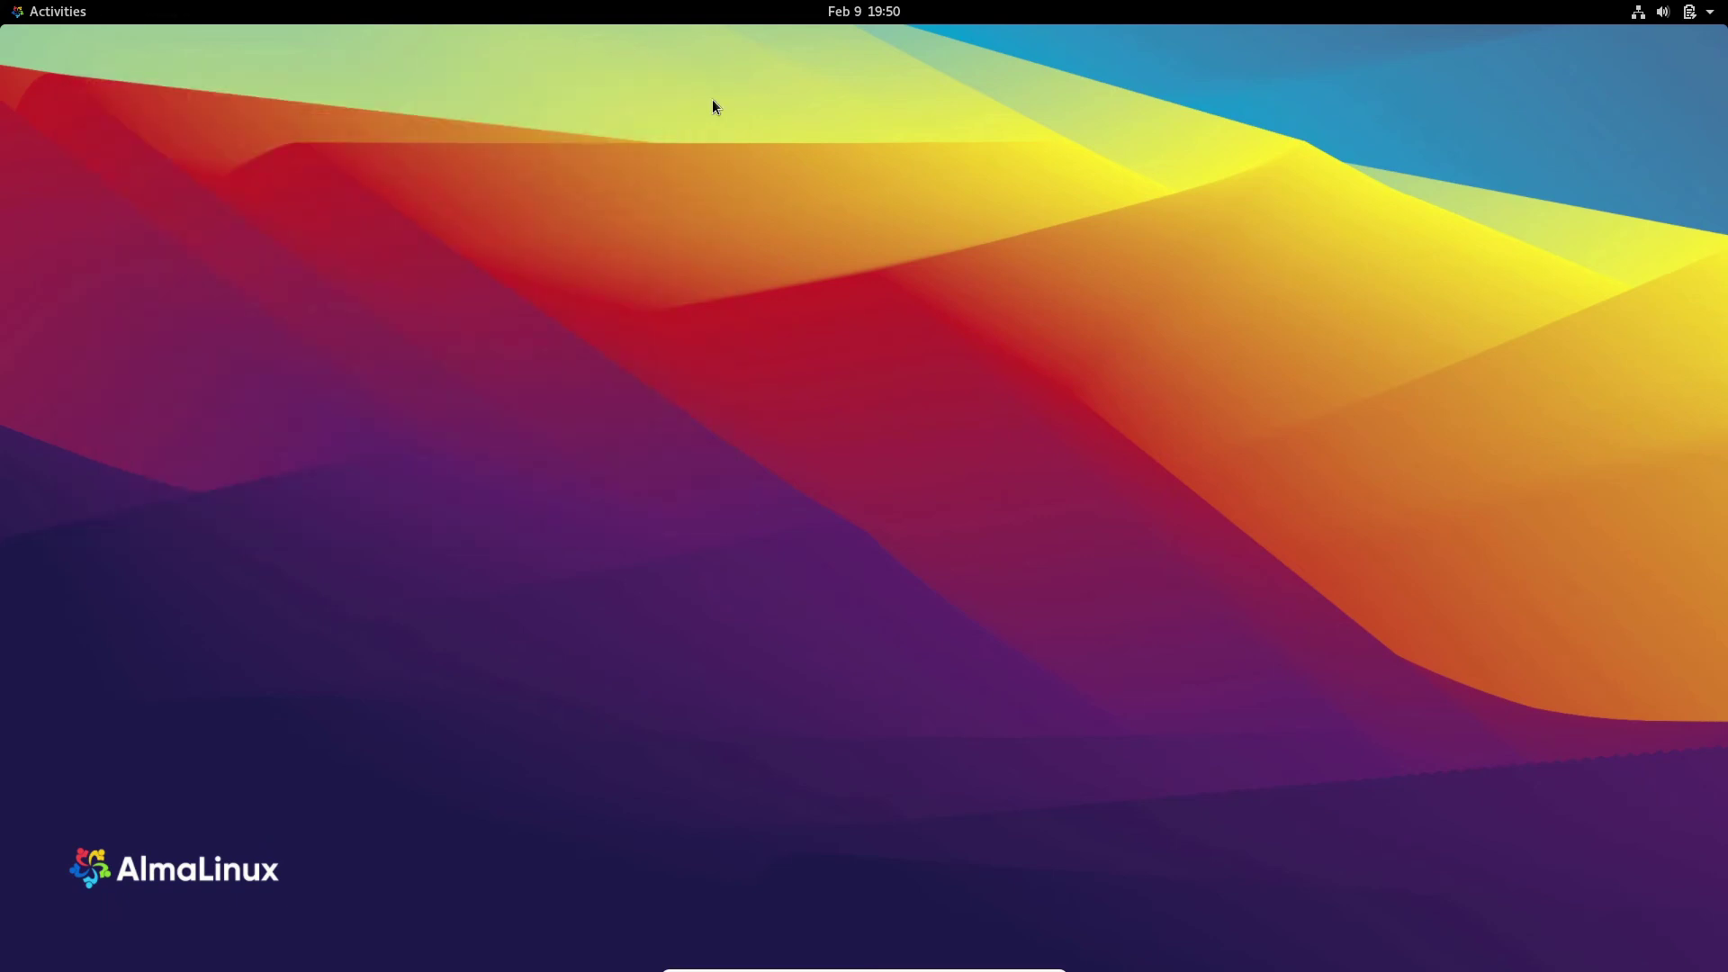
left_click(3, 7)
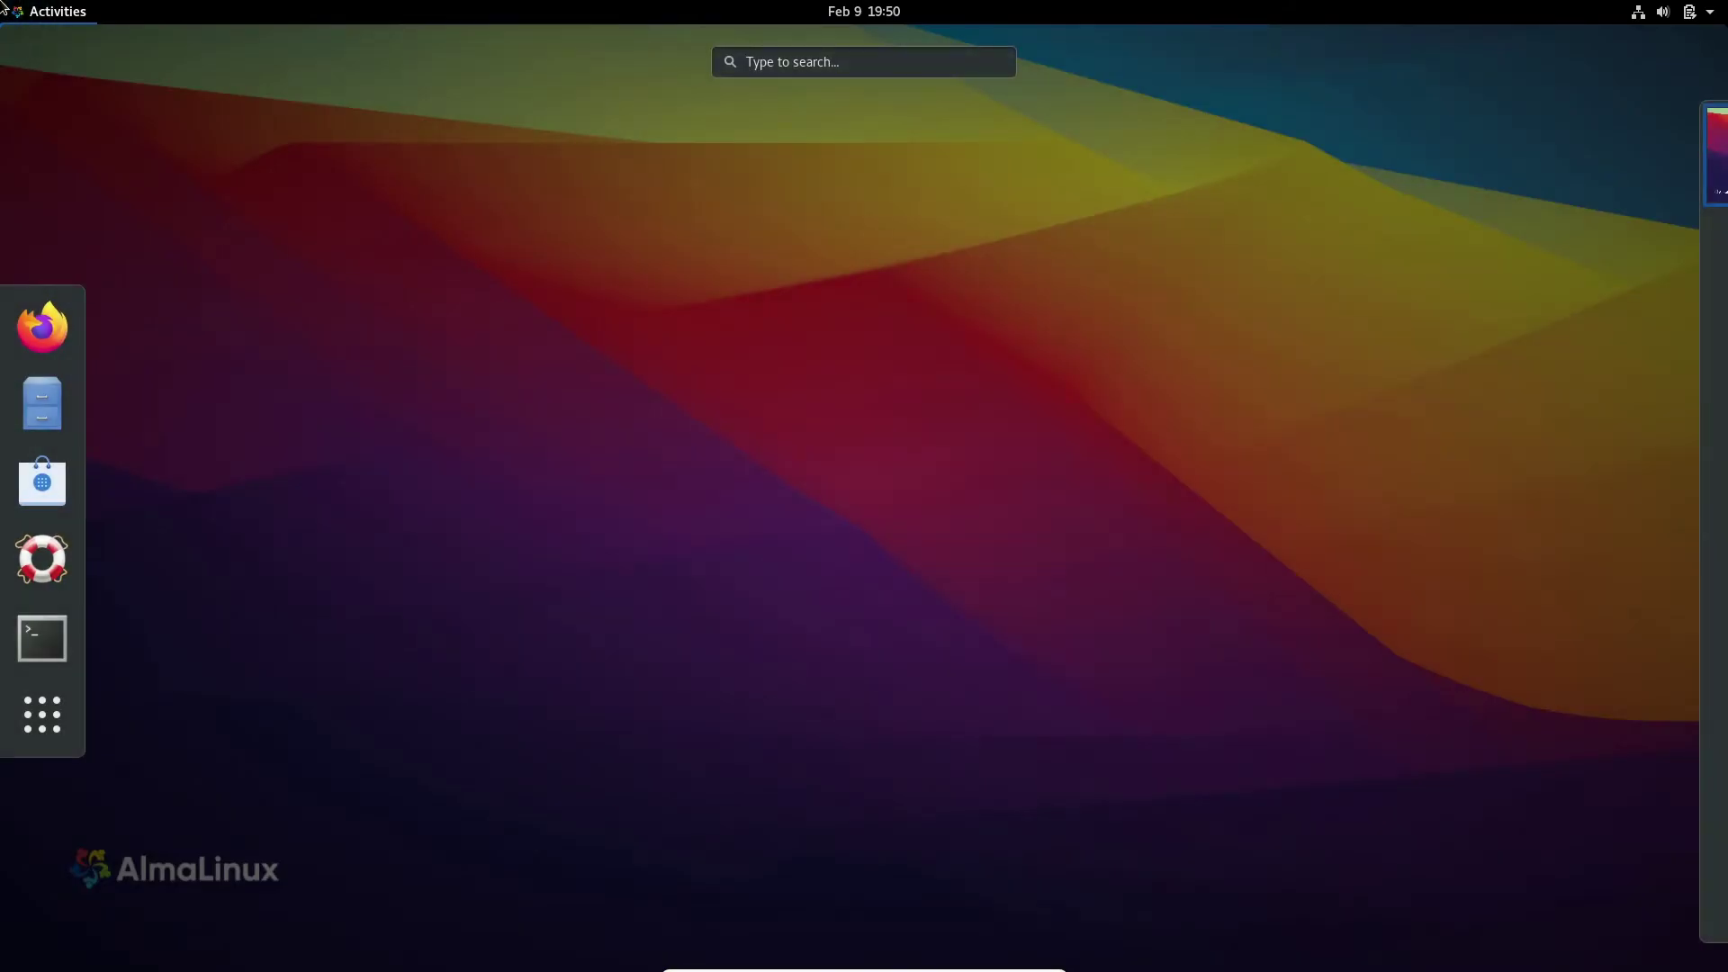
left_click(840, 510)
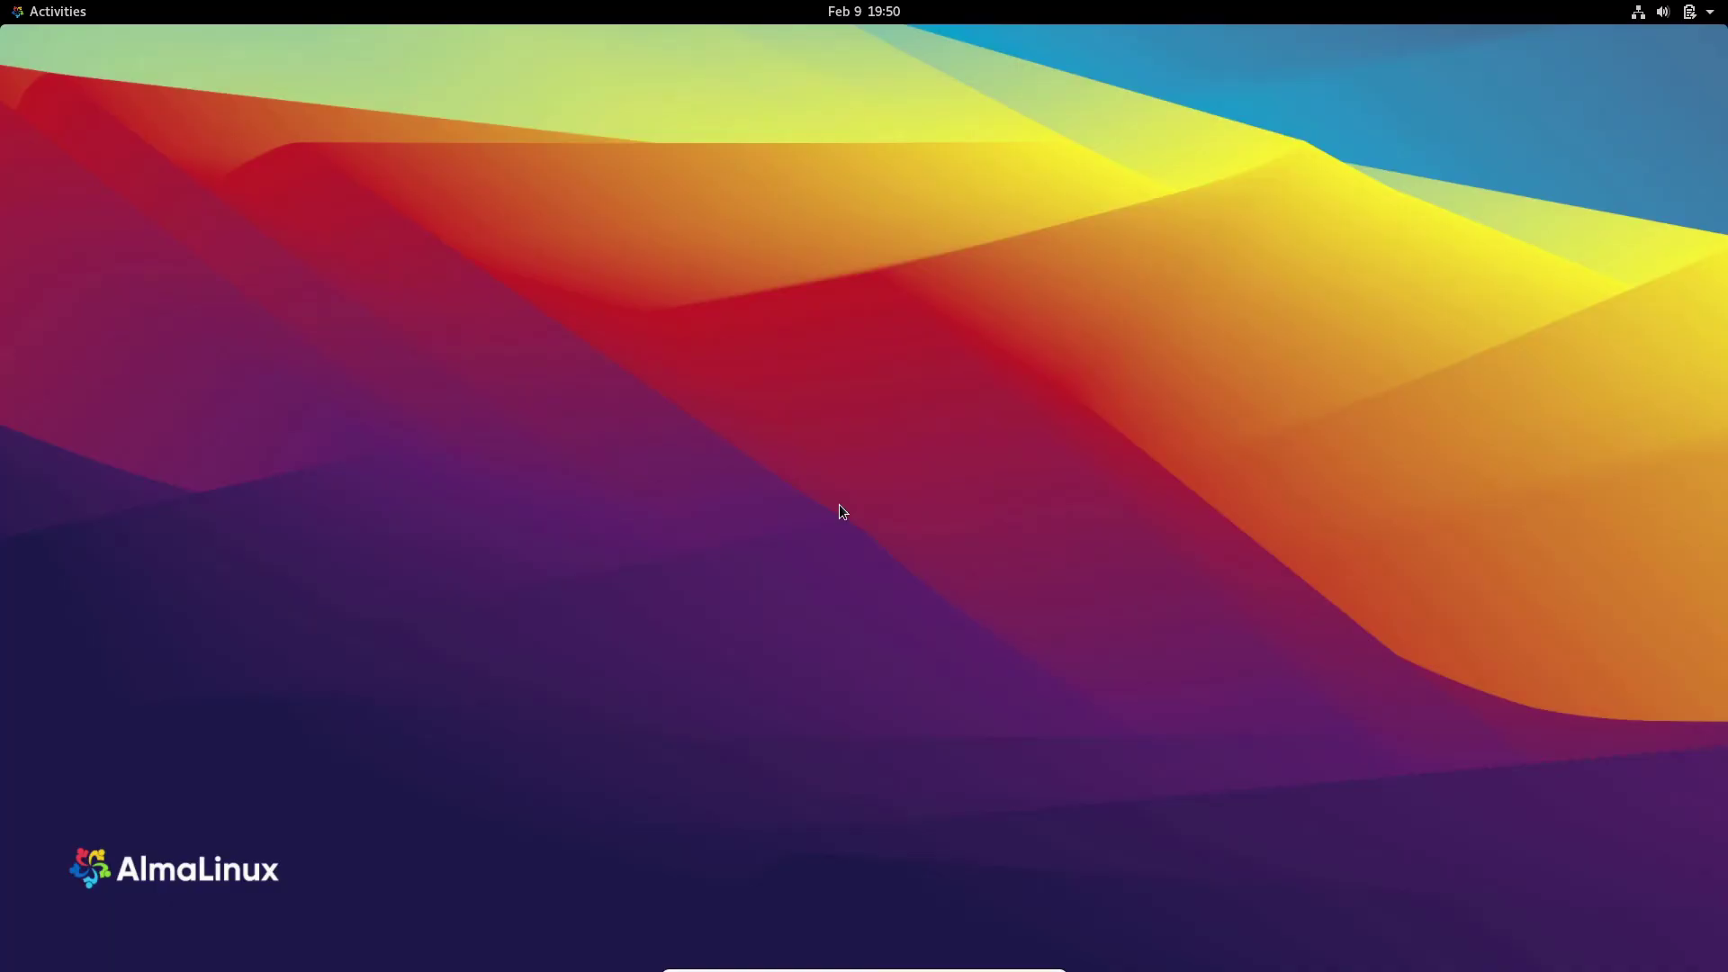
right_click(351, 139)
left_click(344, 136)
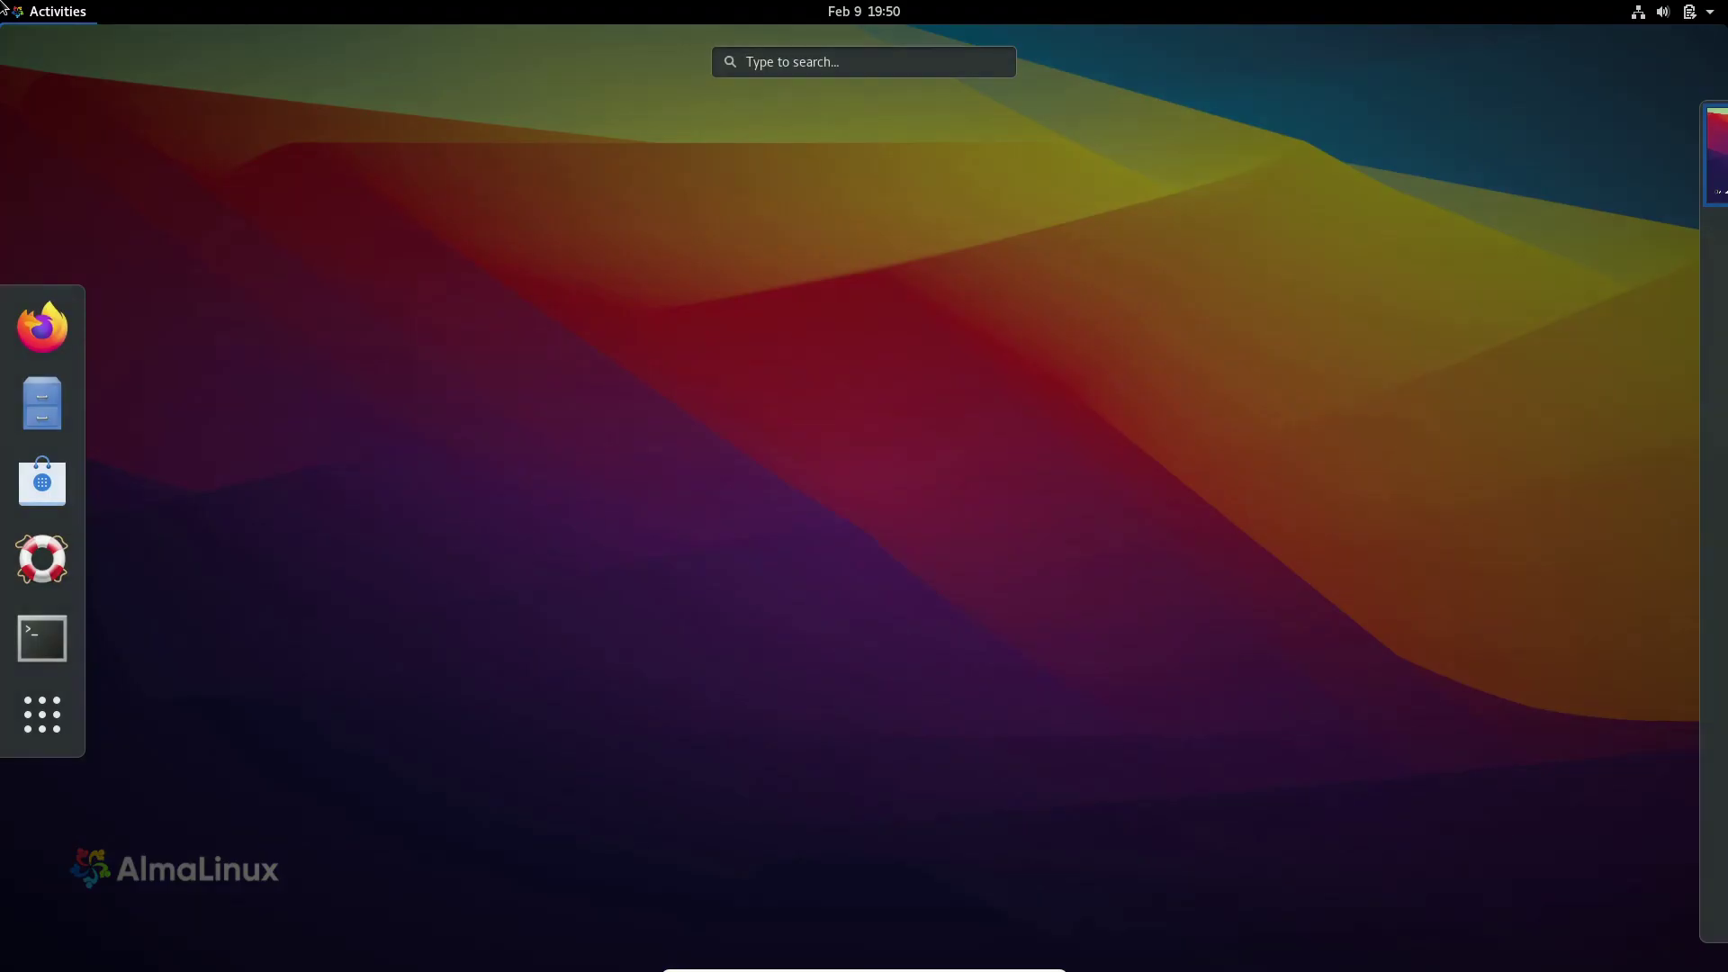
left_click(43, 727)
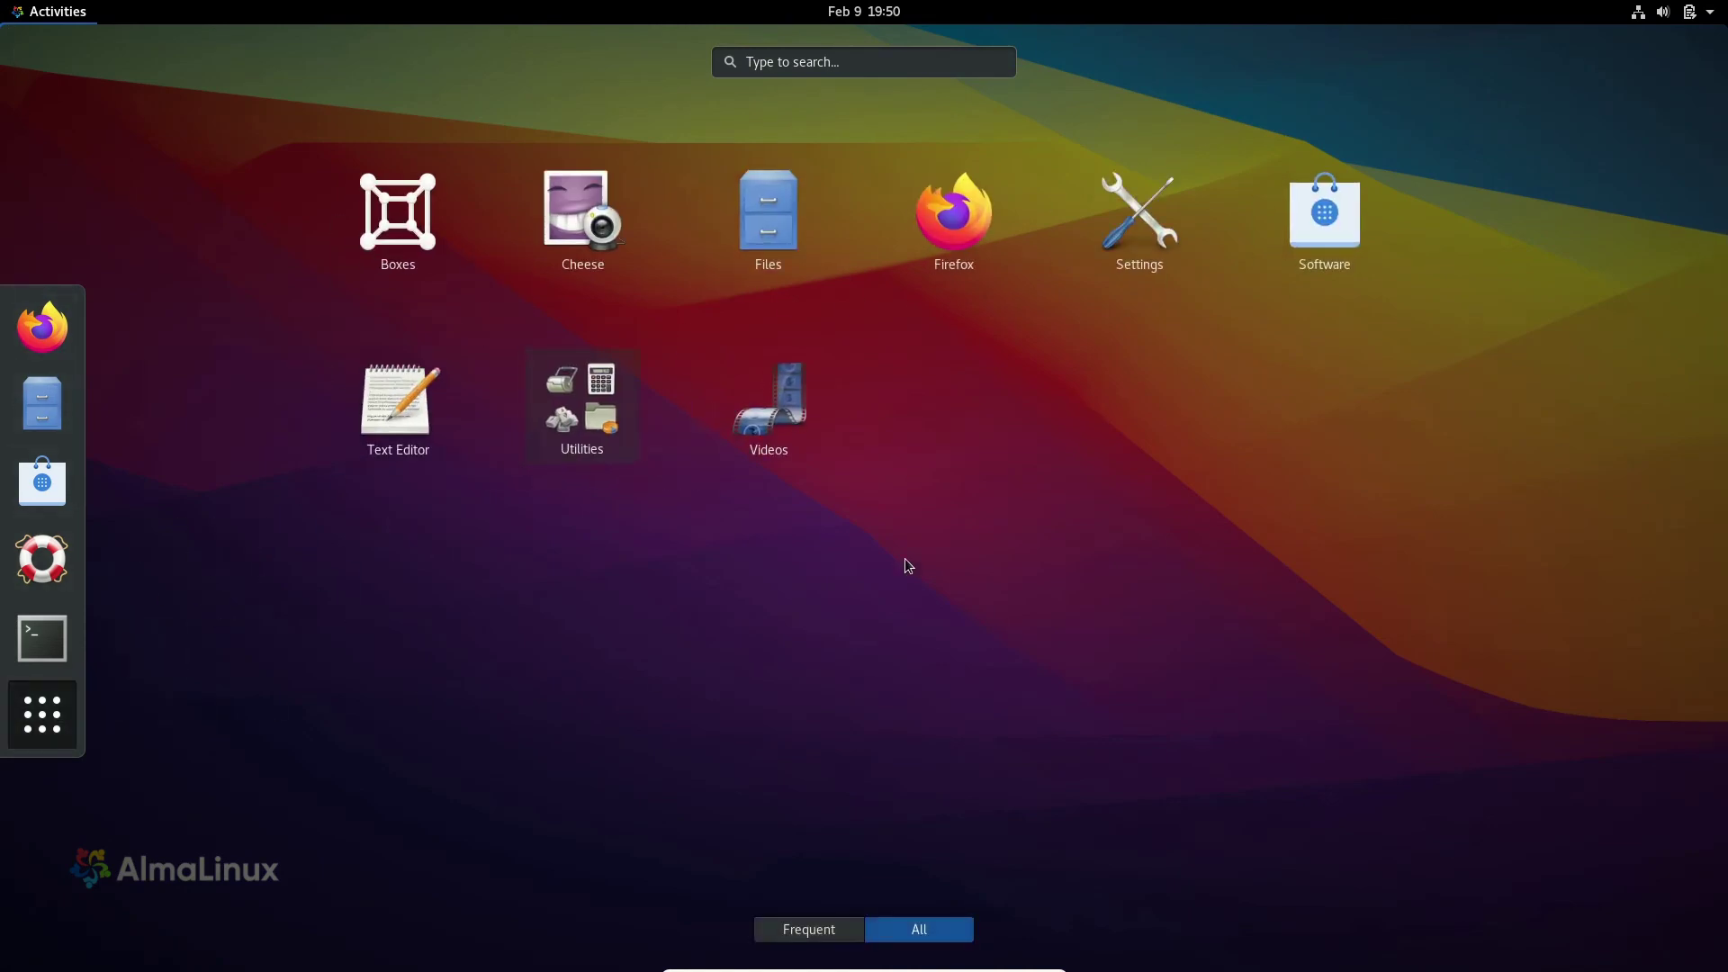
left_click(614, 419)
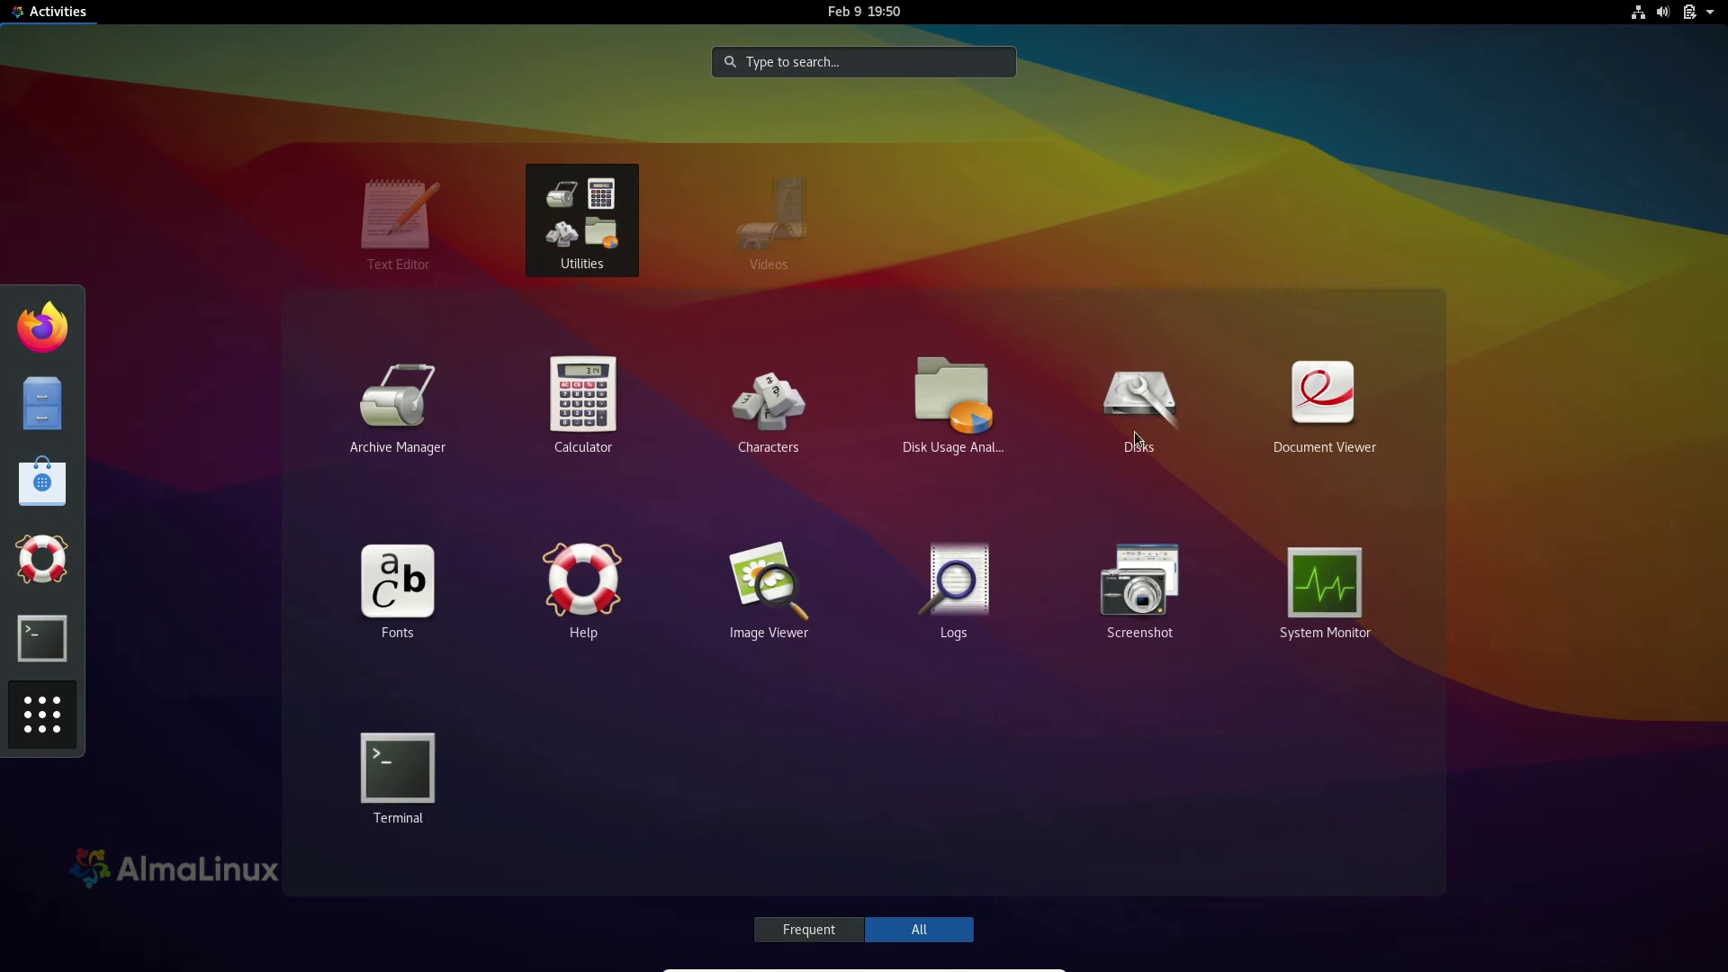
left_click(1516, 410)
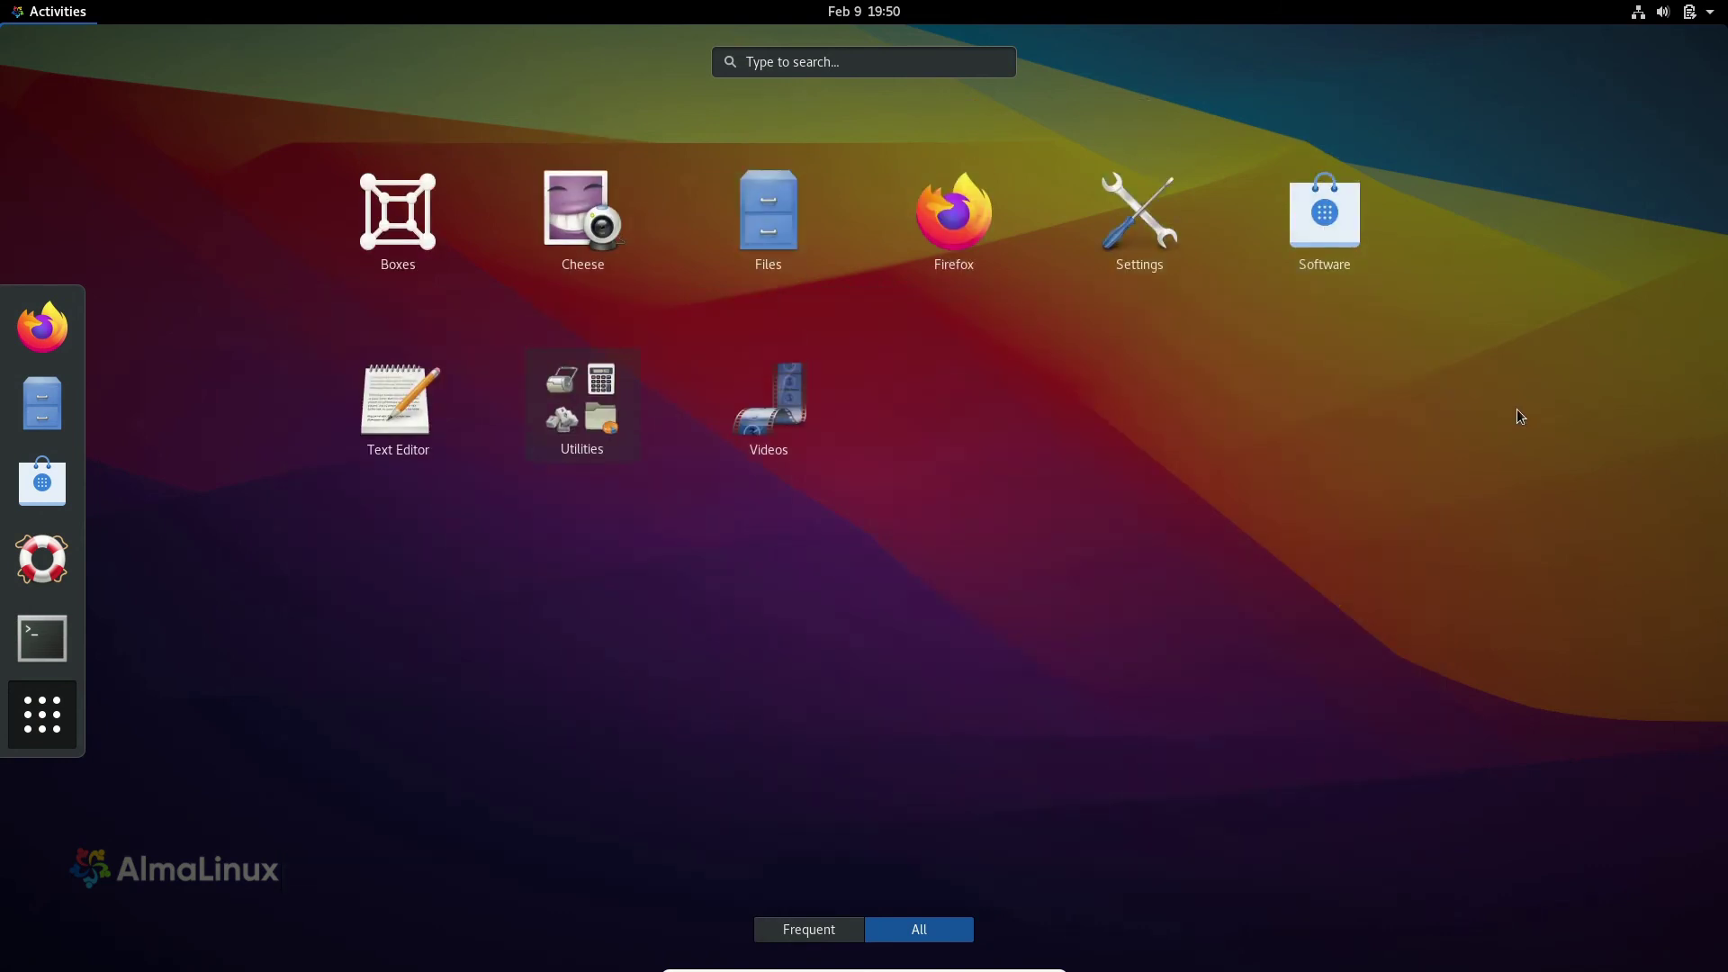
left_click(1309, 229)
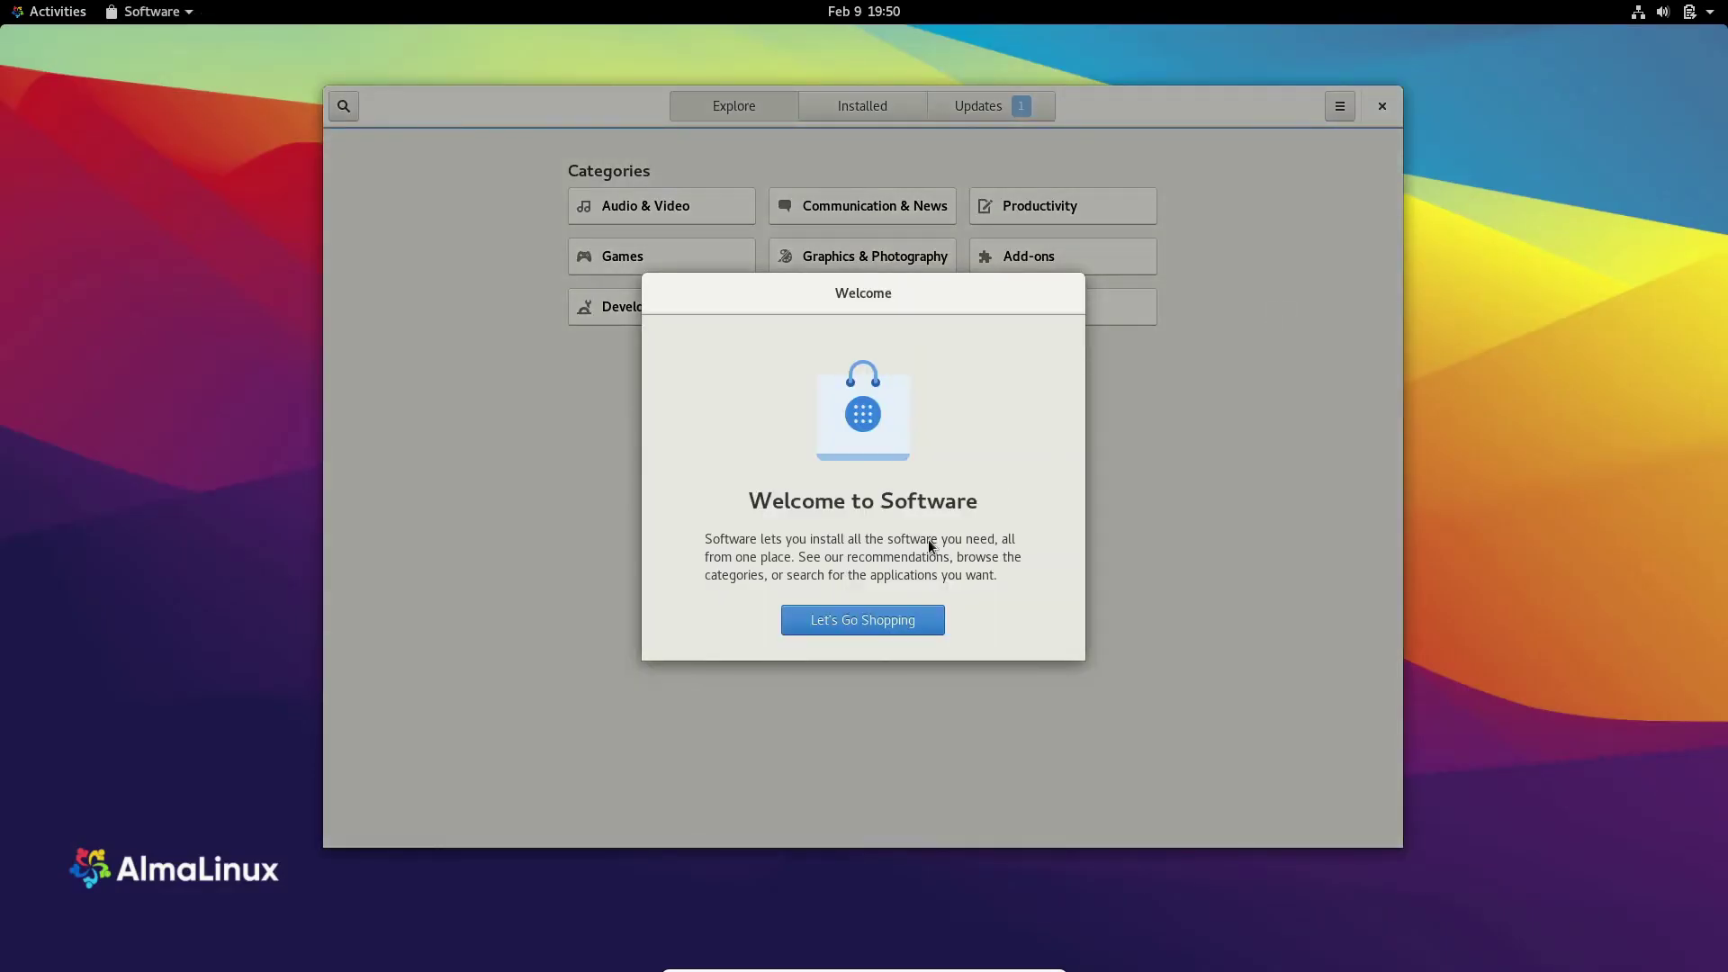
left_click(887, 610)
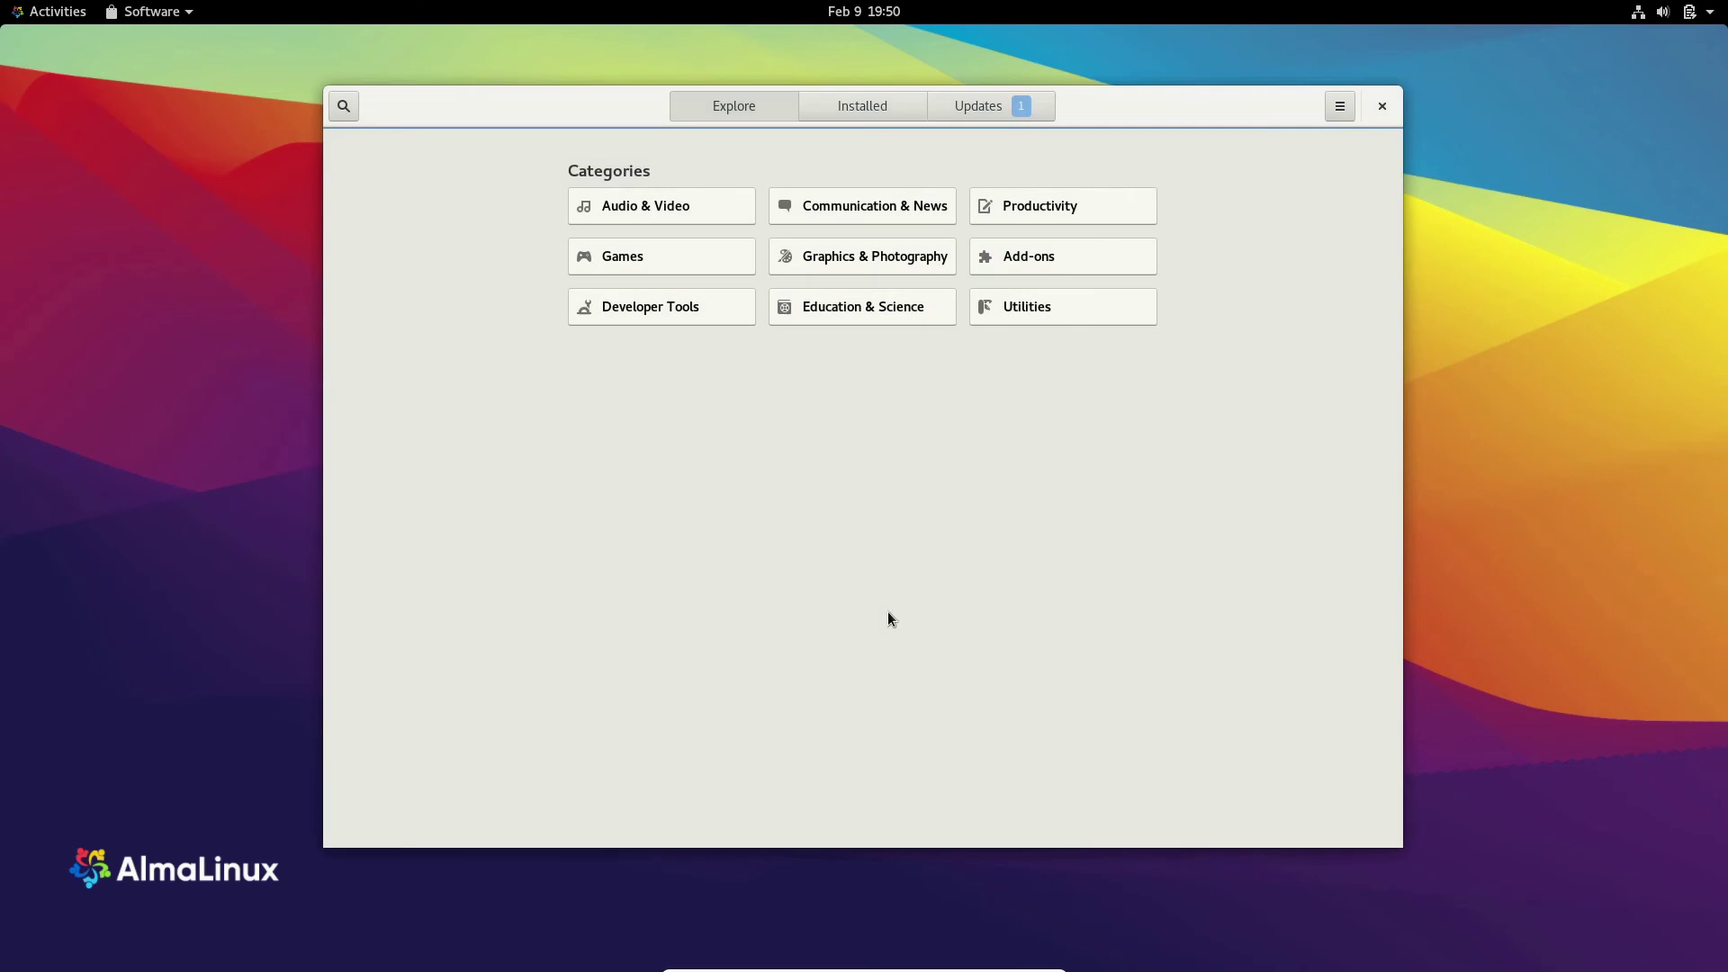
left_click(996, 100)
left_click(1386, 108)
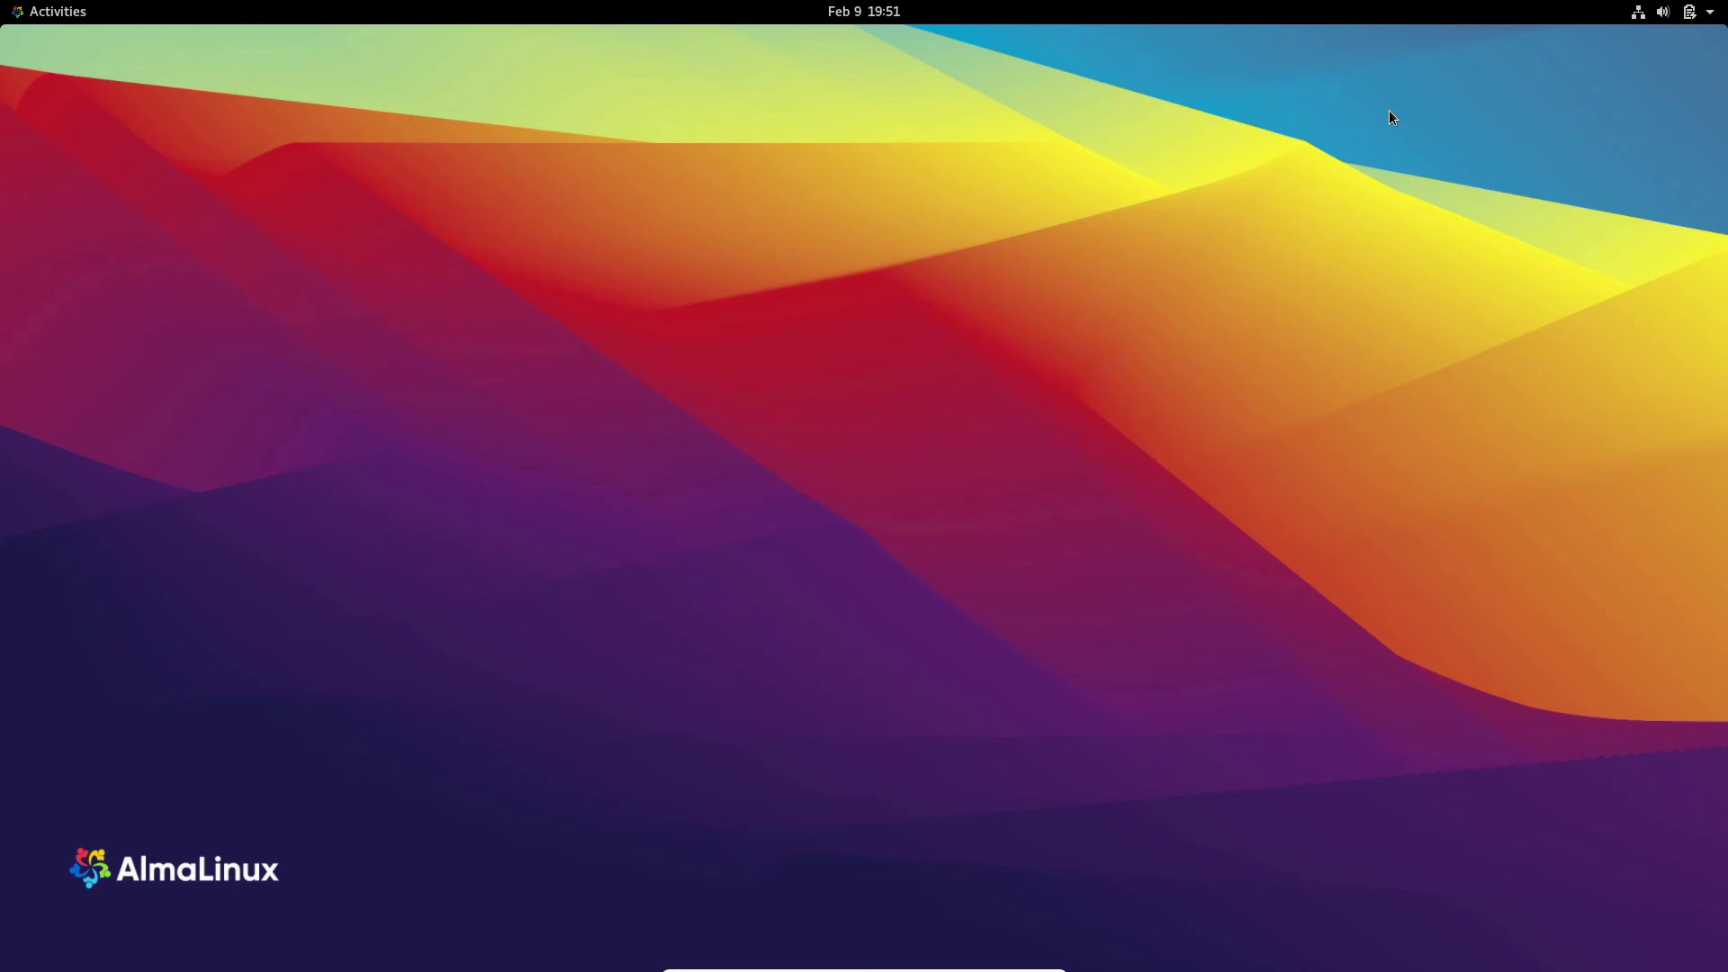
Set the white AlmaLinux wallpaper and view About: AlmaLinux 8.3, GNOME 3.32.2, 2.7 GiB
left_click(54, 11)
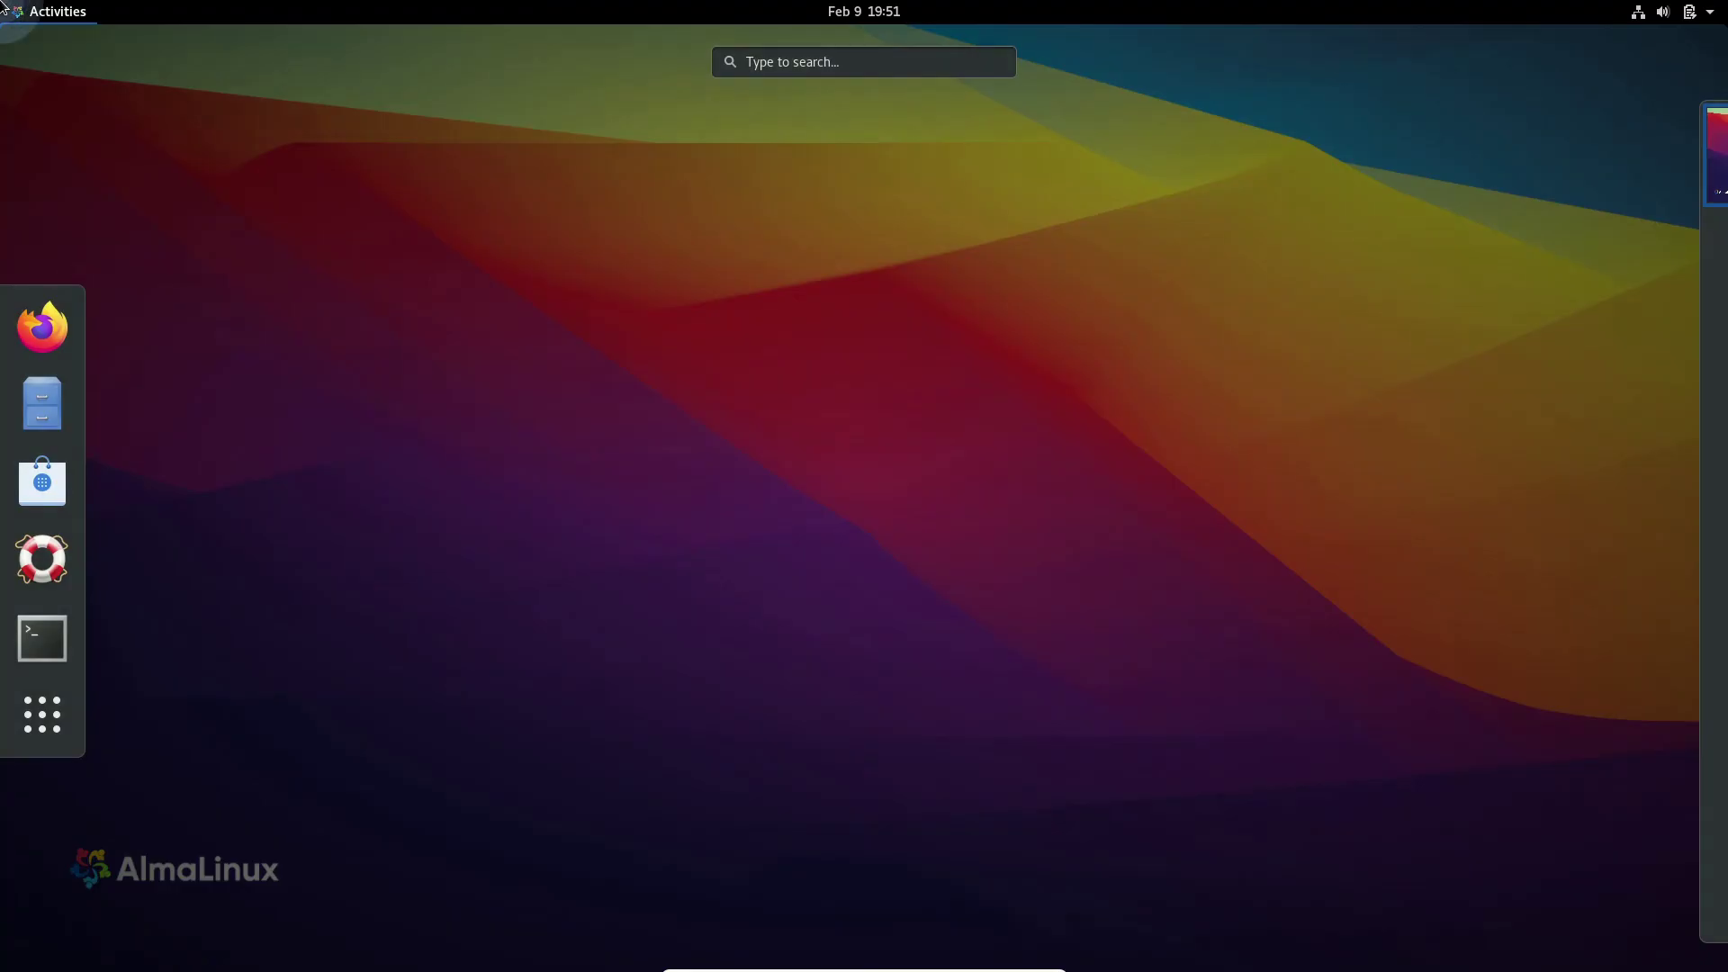
left_click(536, 292)
right_click(534, 287)
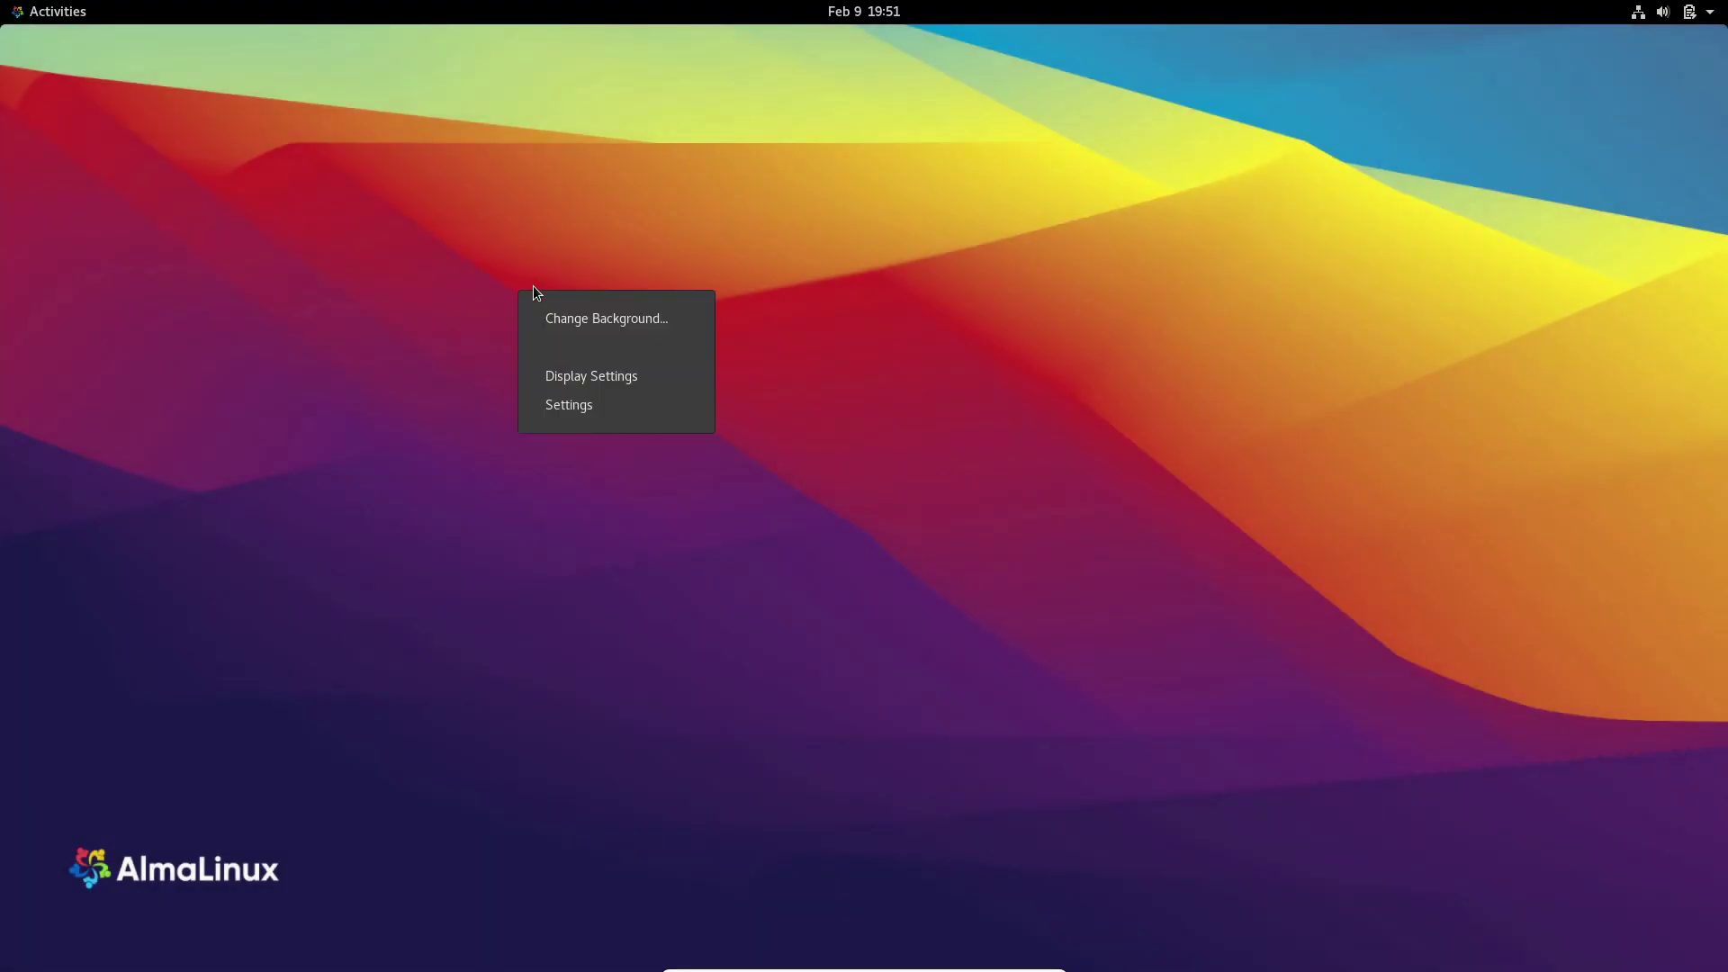
left_click(662, 495)
right_click(436, 108)
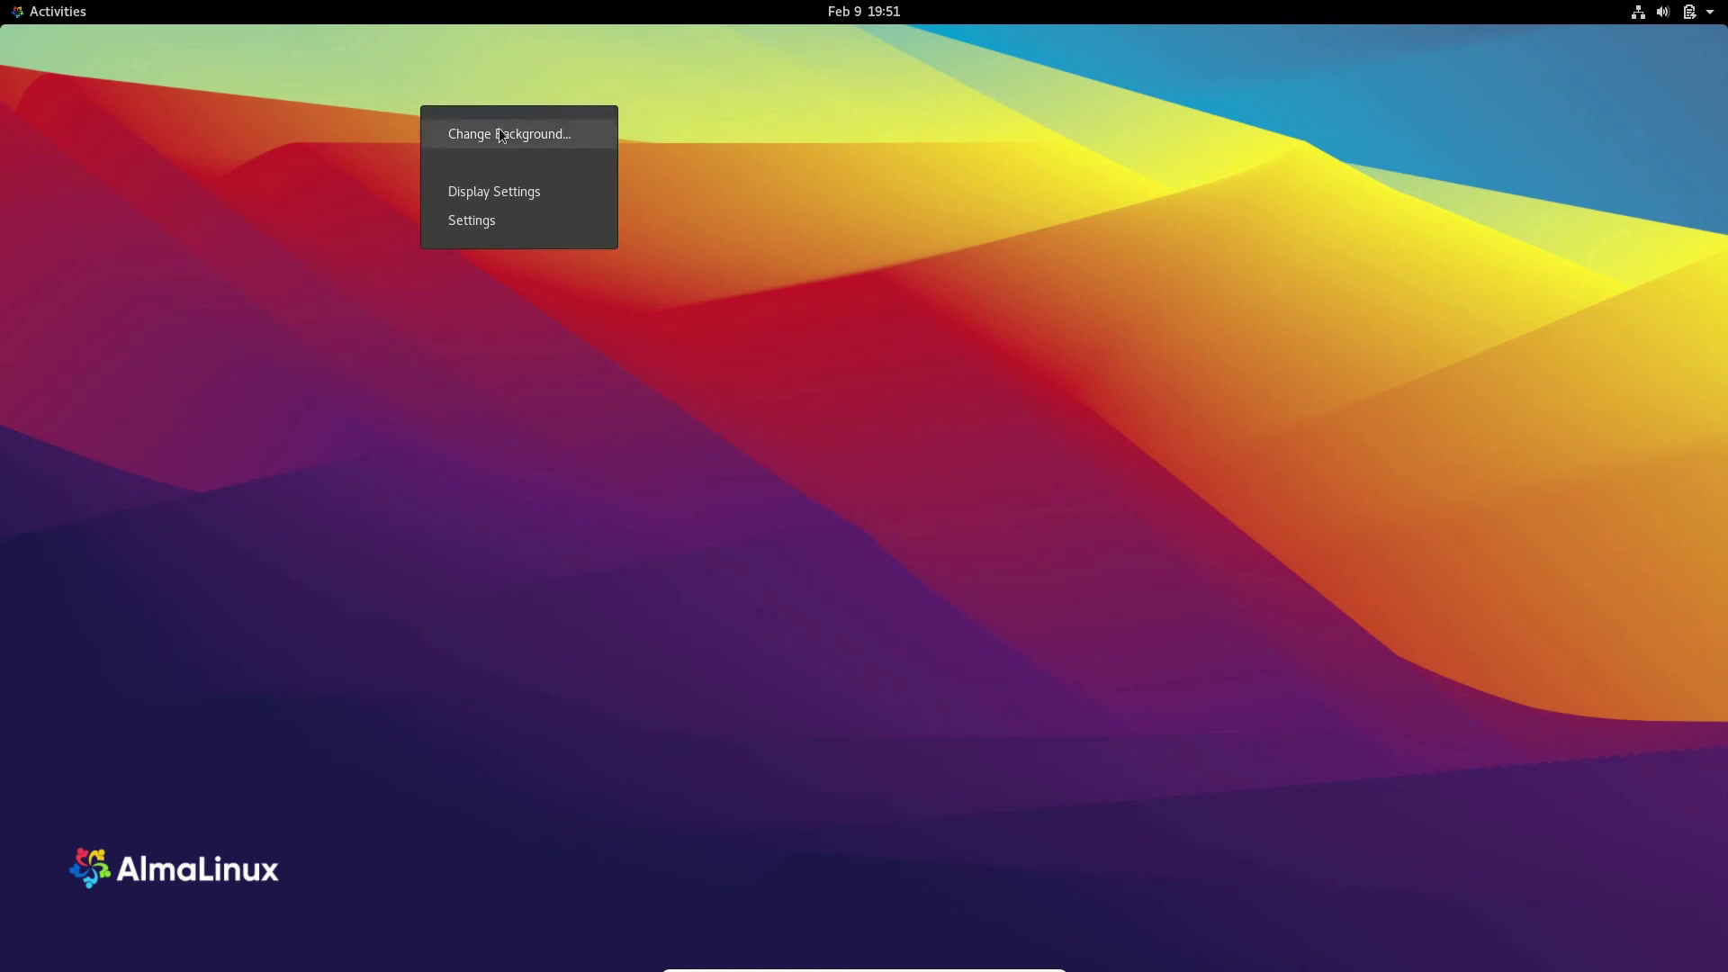
left_click(498, 130)
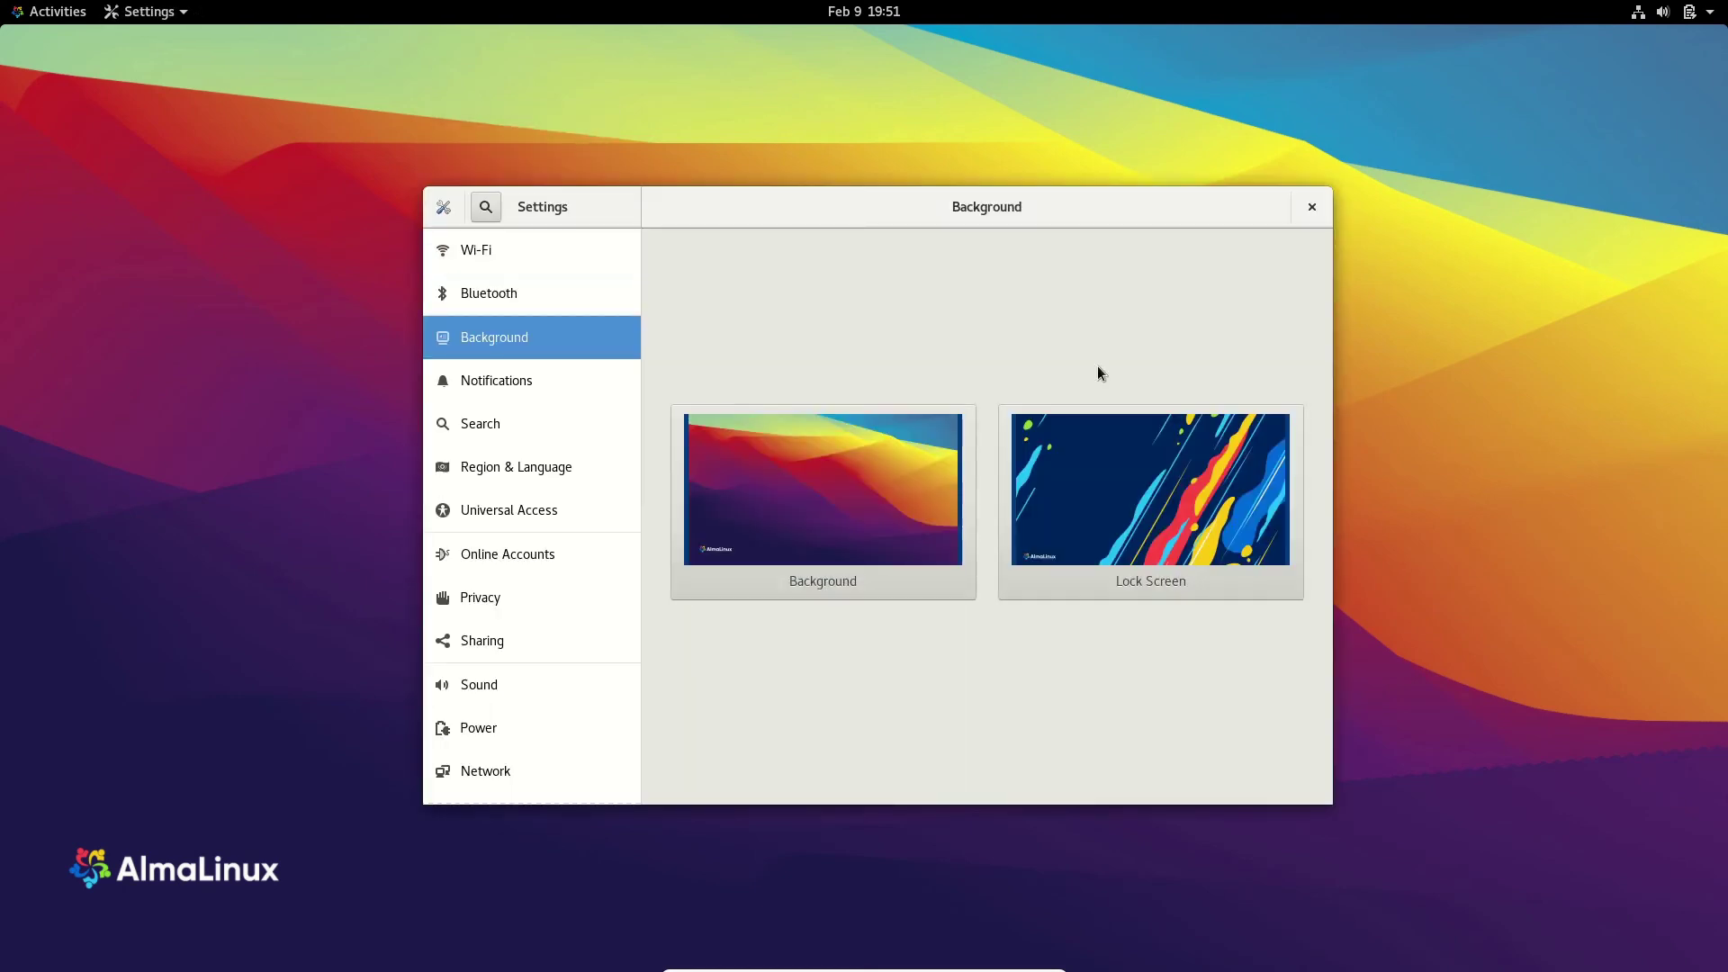
left_click(802, 447)
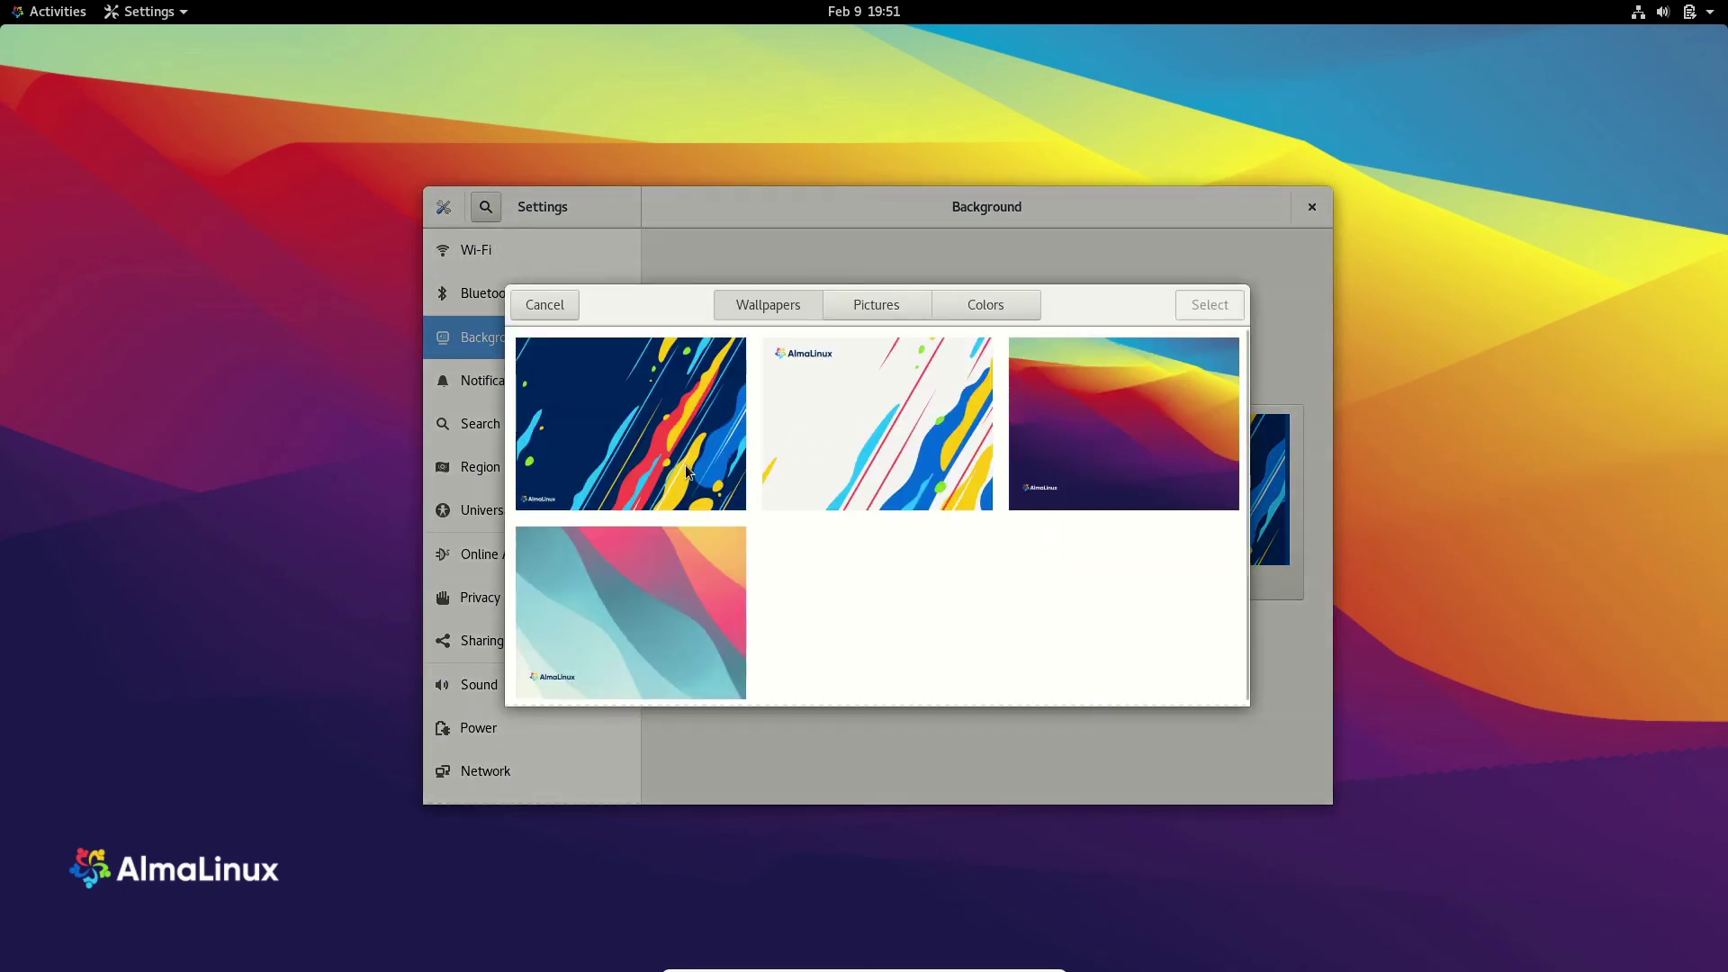
left_click(919, 436)
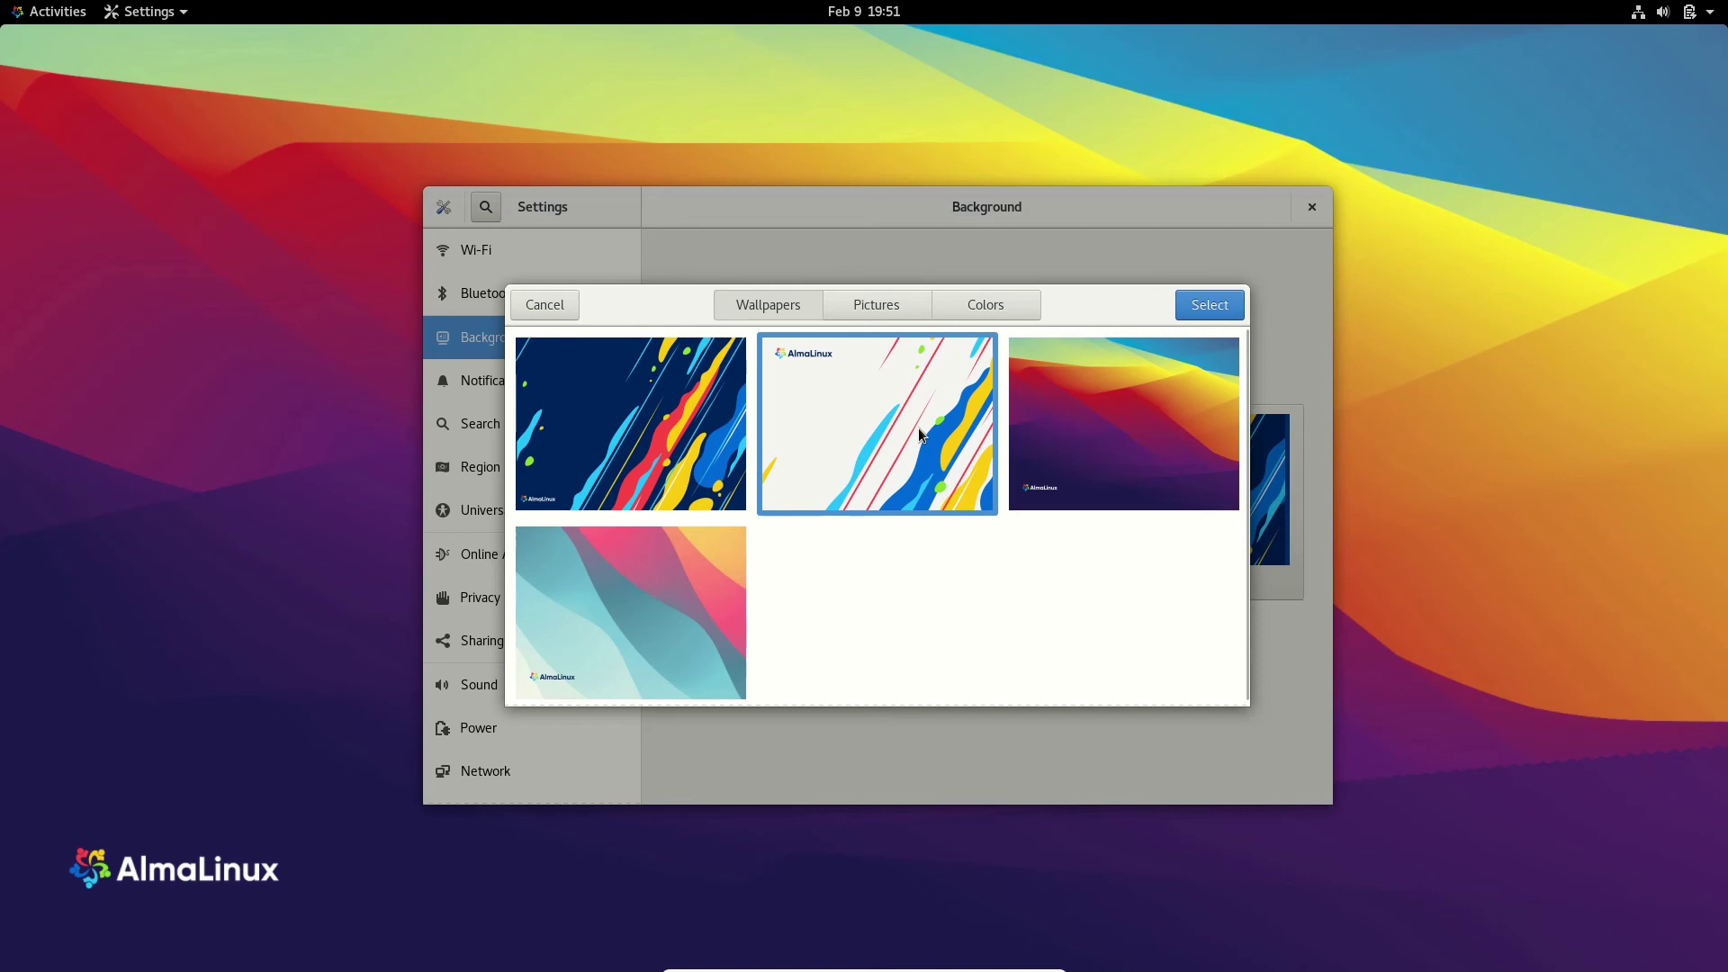
left_click(1202, 305)
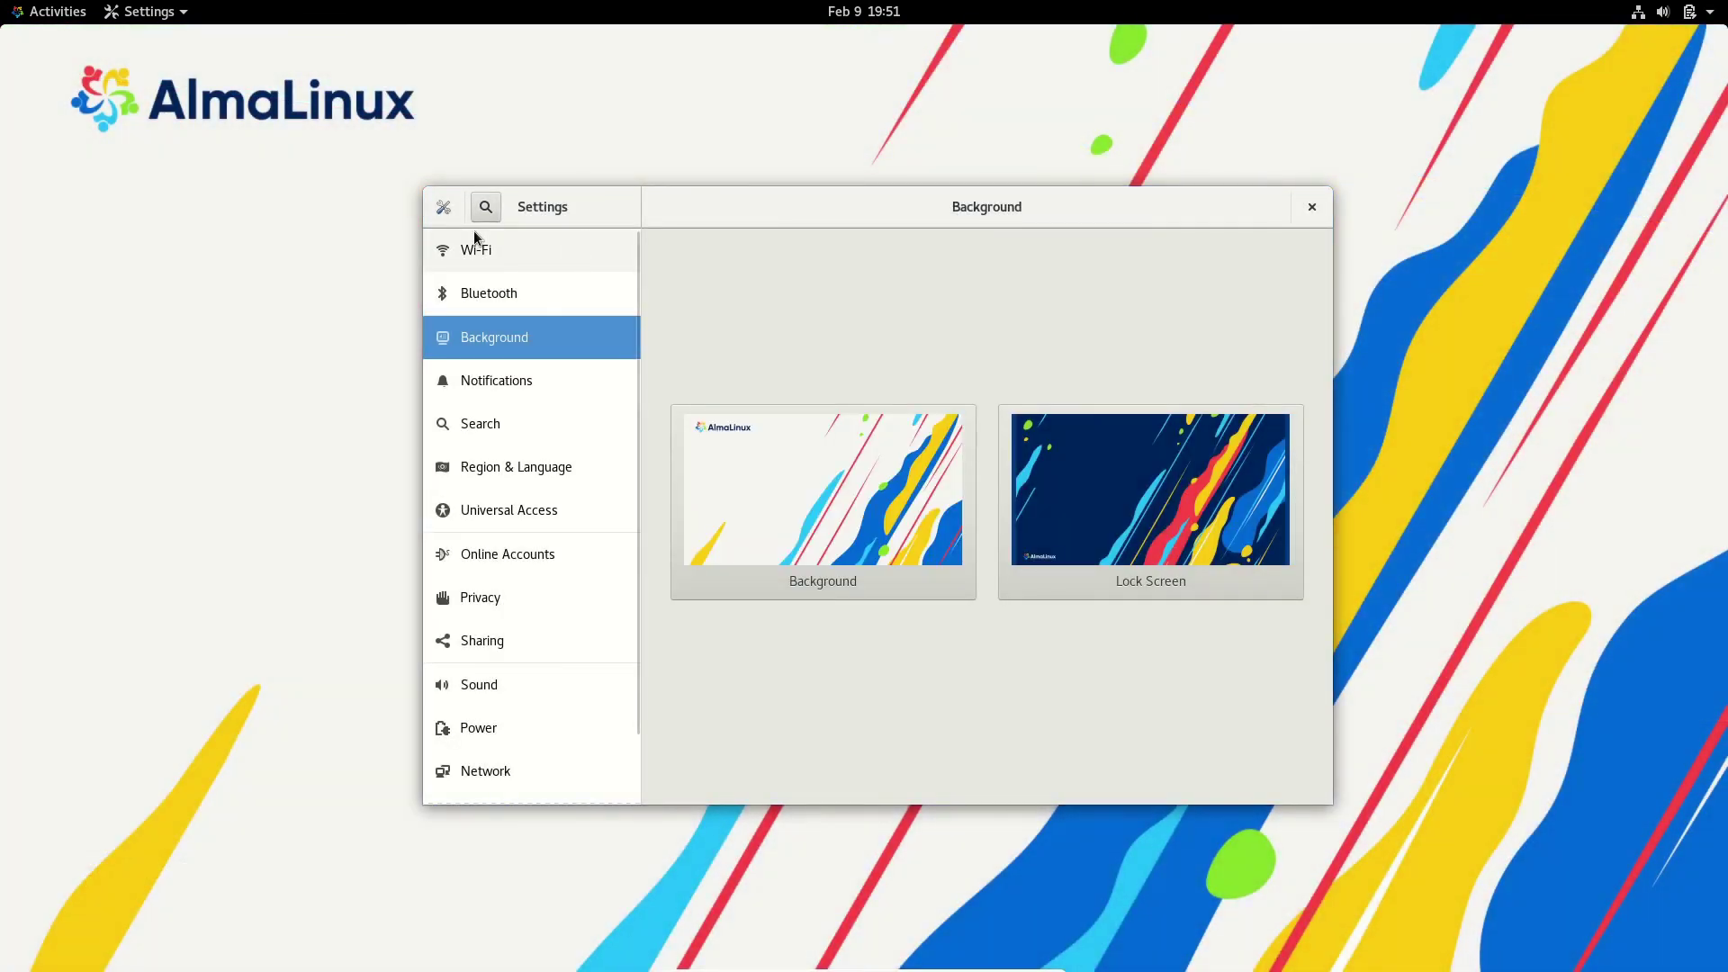
scroll(520, 608, "down", 2)
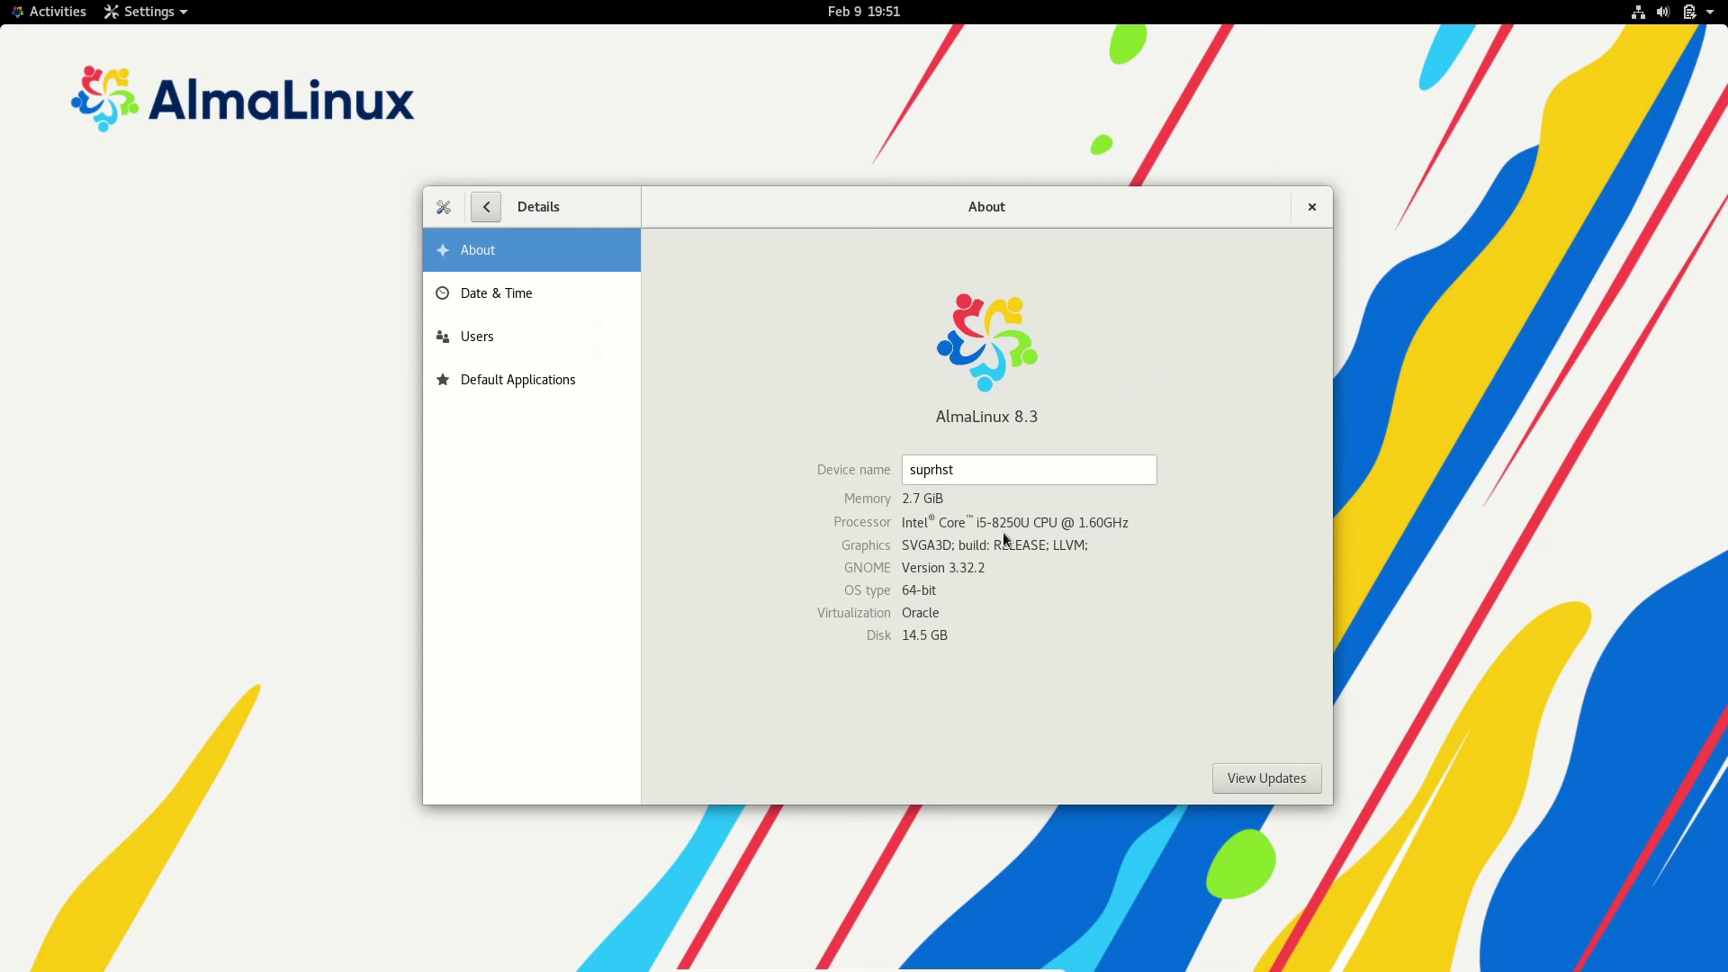
Launch a terminal from the dash and run uname -a to show kernel 4.18.0-240.el8
right_click(104, 351)
left_click(214, 117)
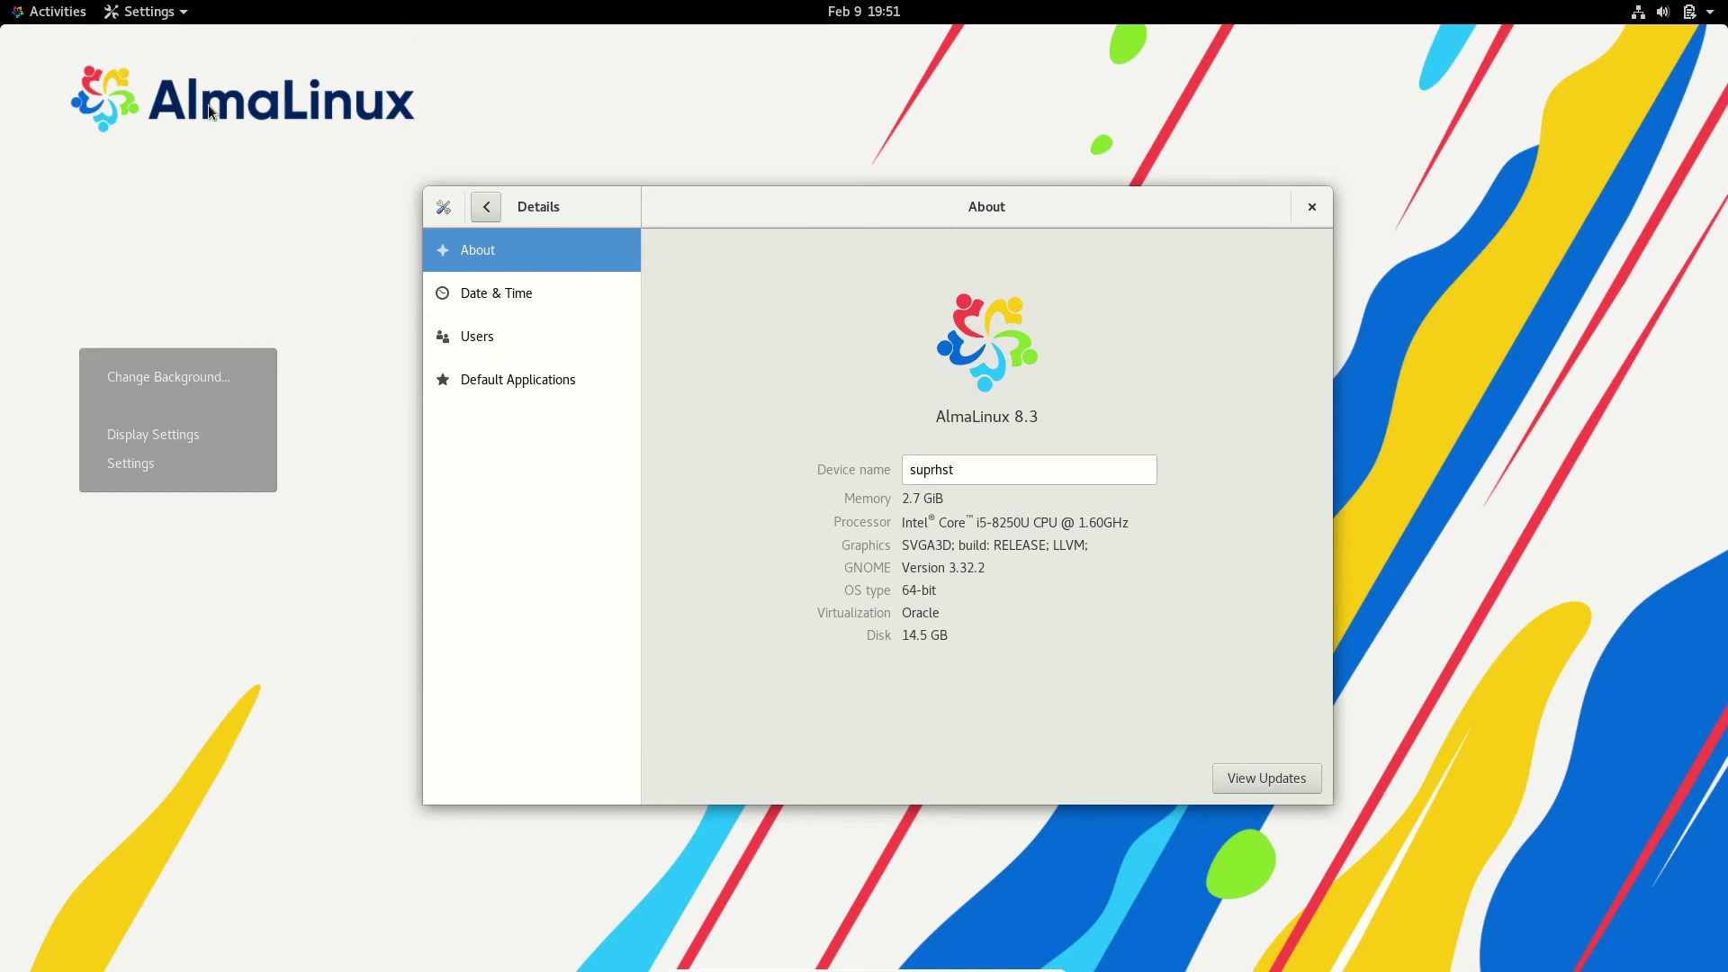
left_click(54, 9)
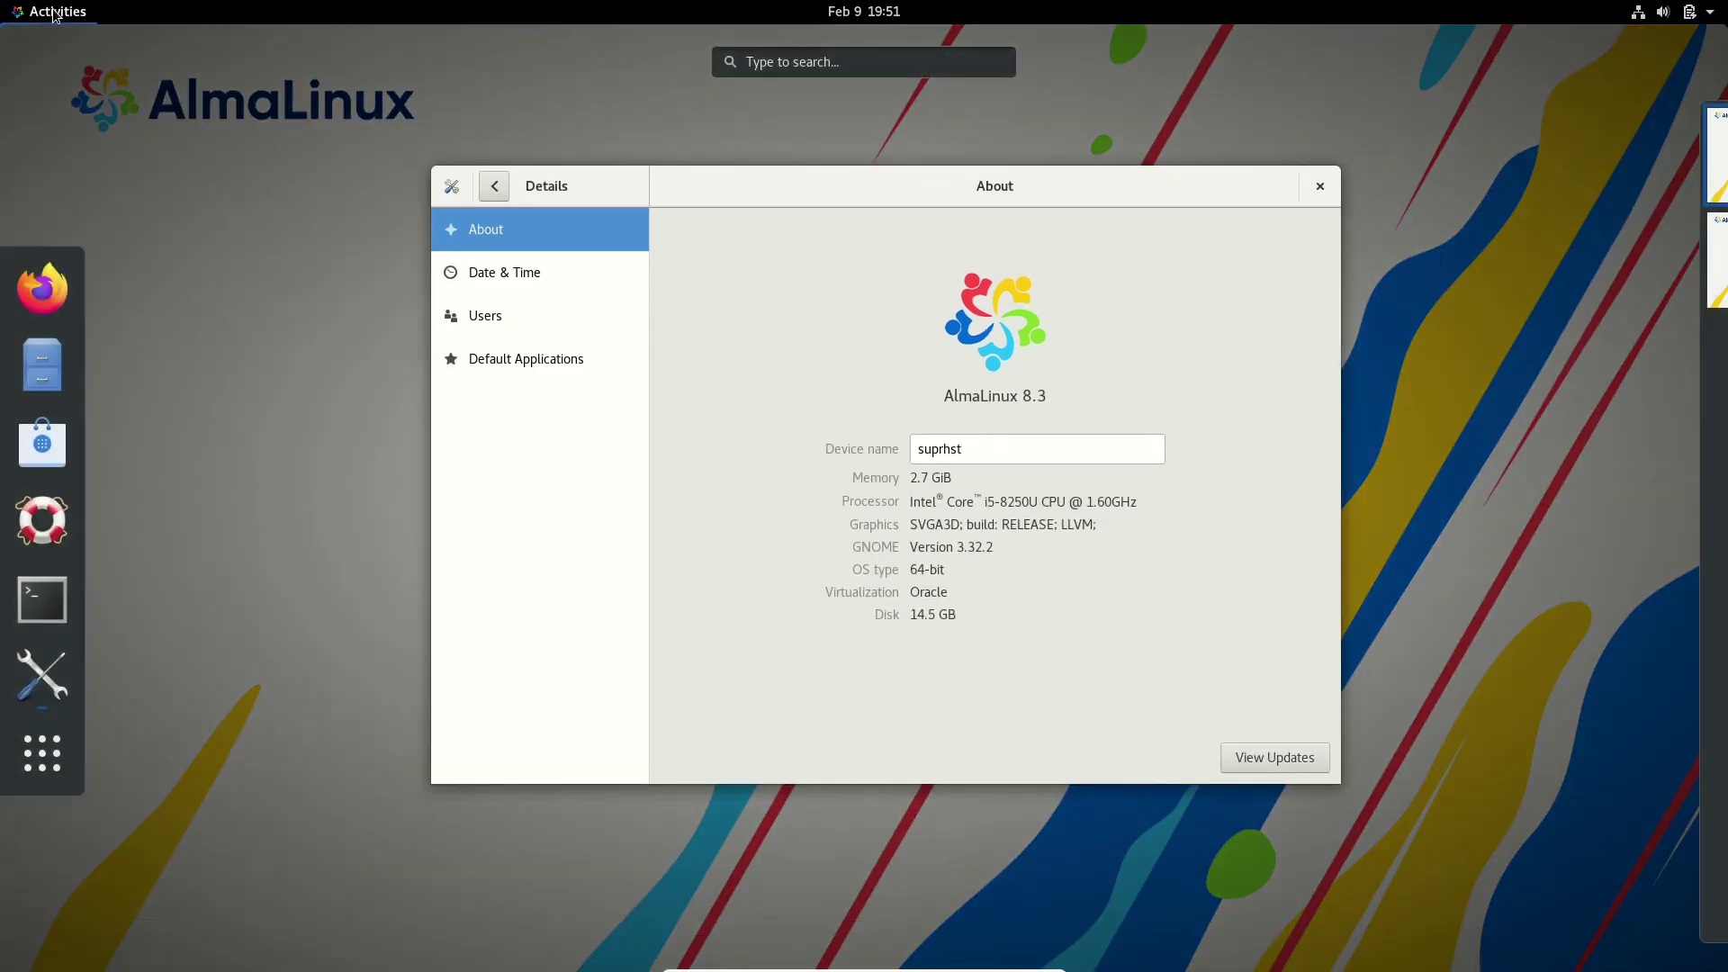
left_click(41, 598)
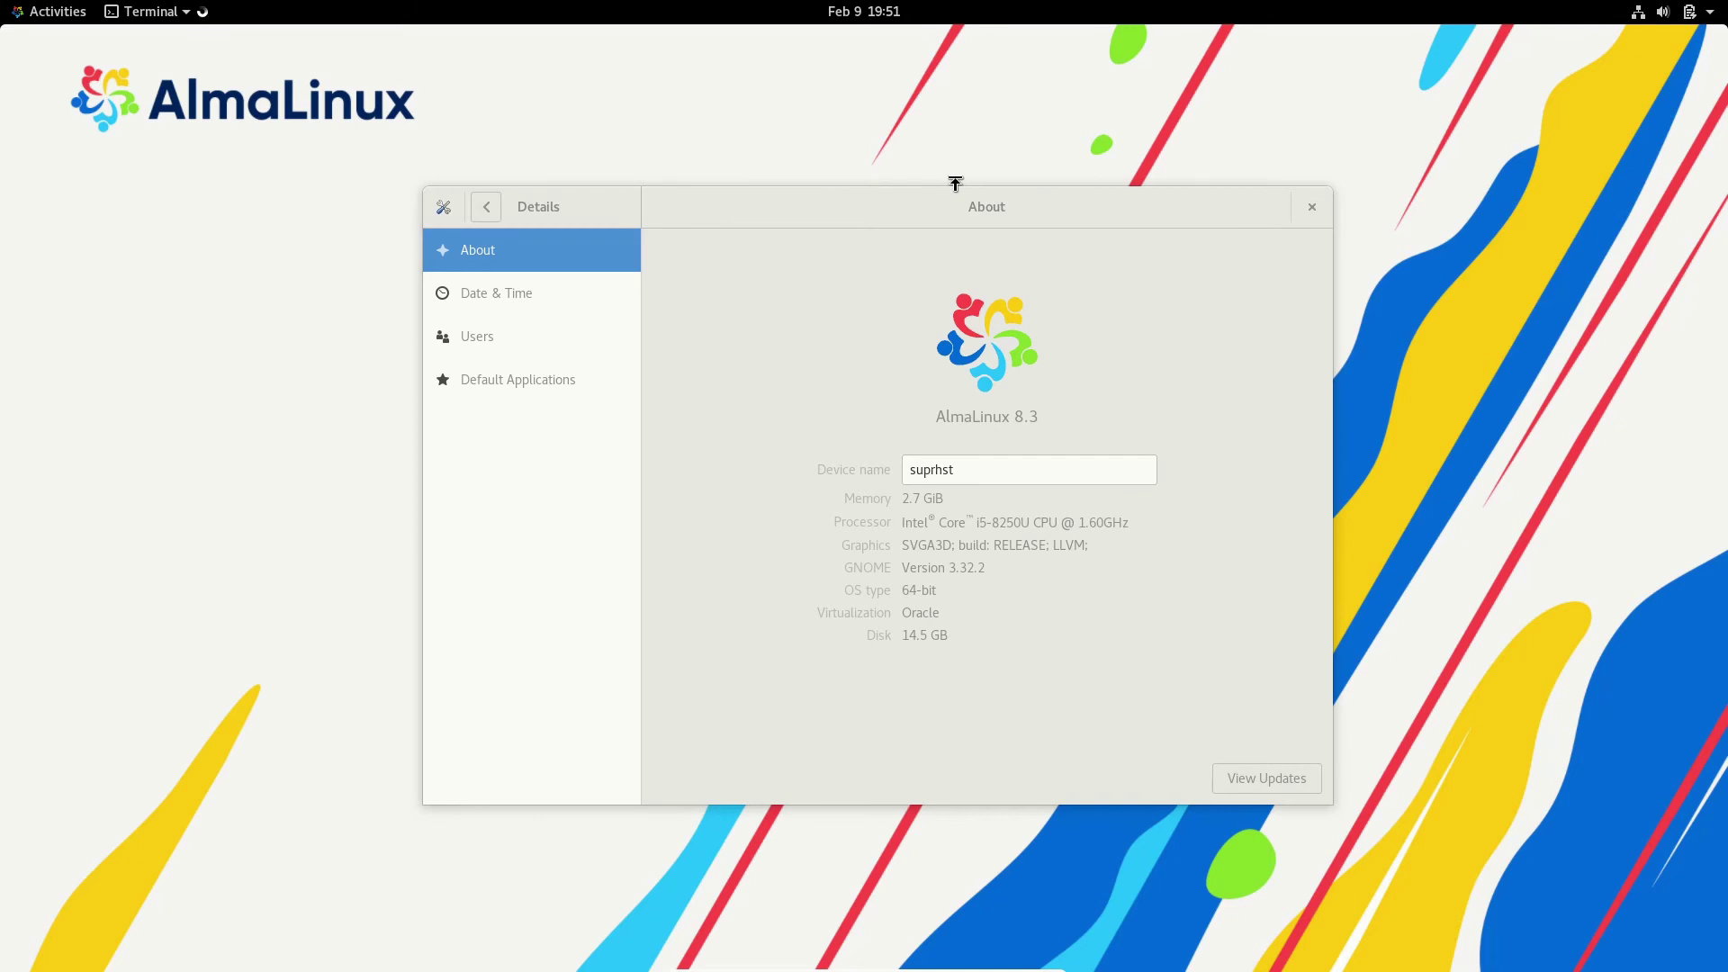
type("un")
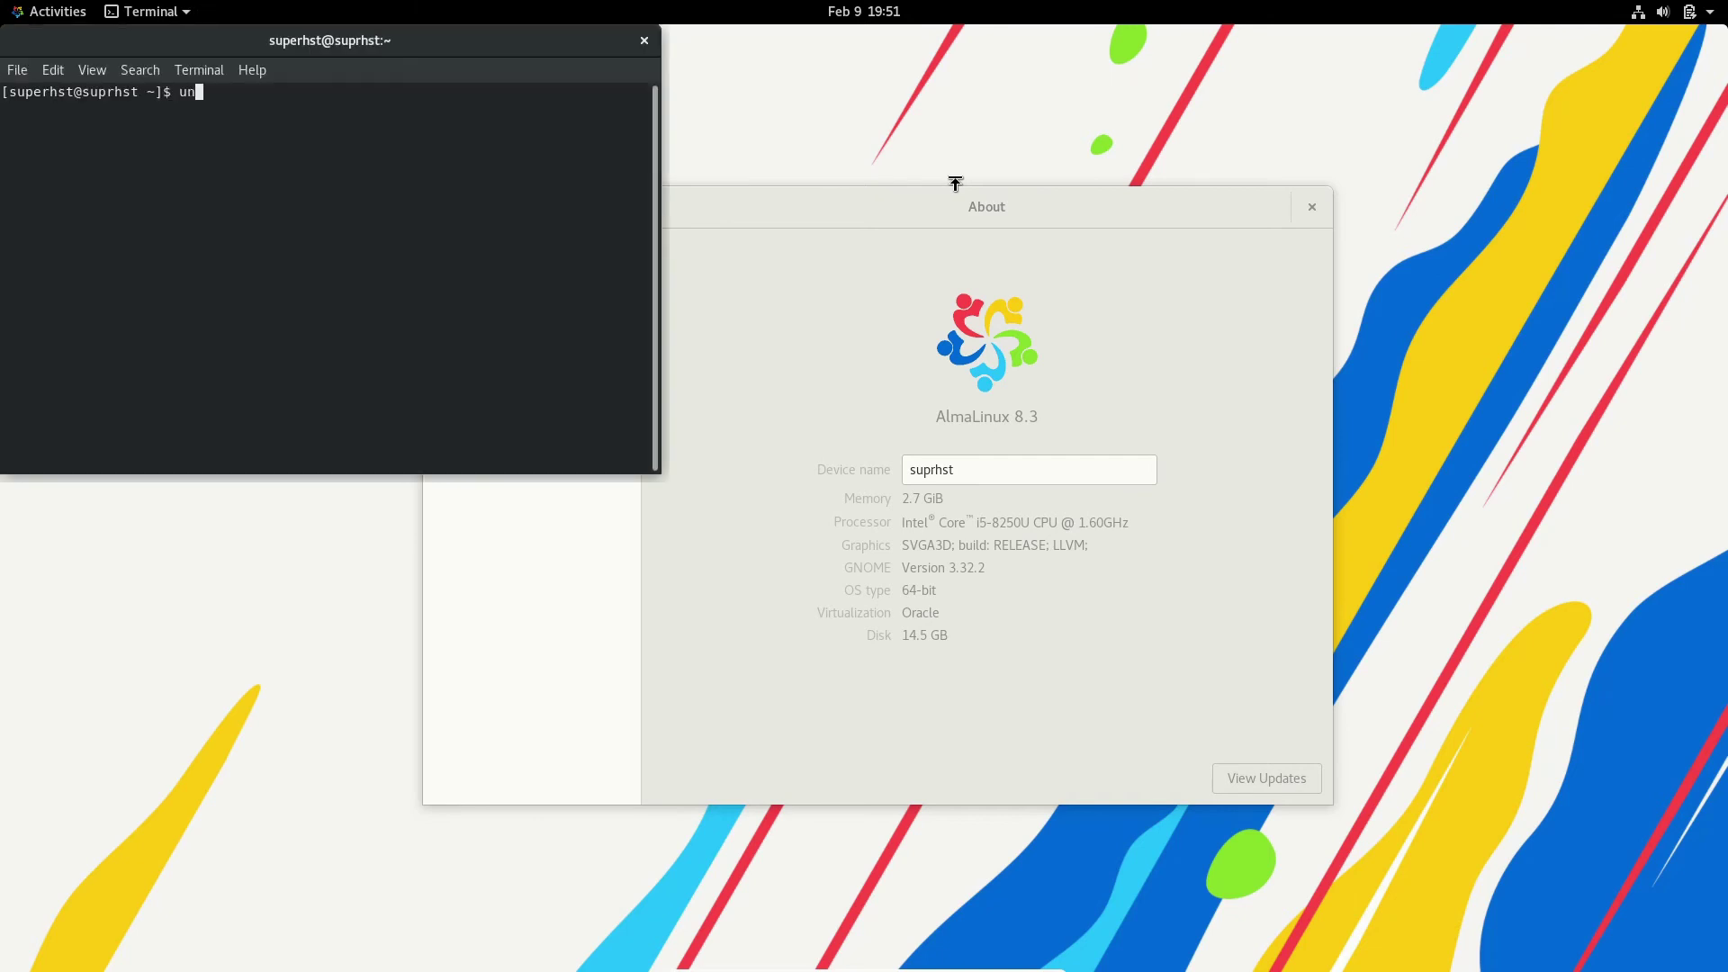
type("ame -a")
key("Return")
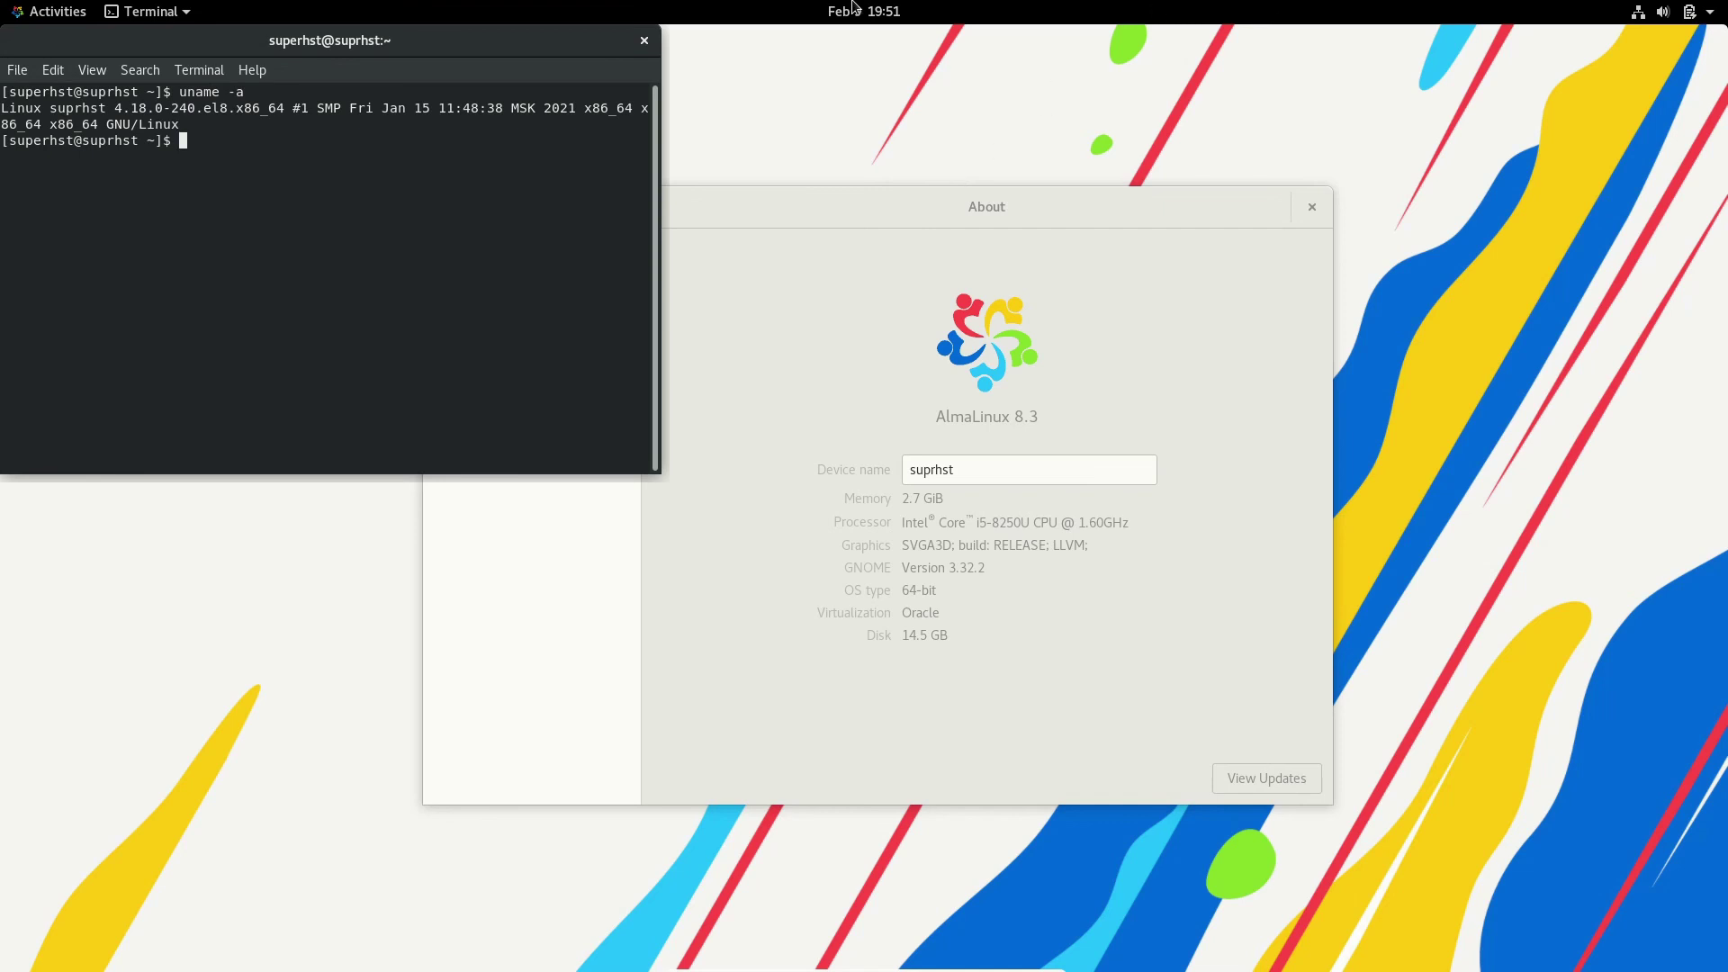
Maximize the terminal window and enlarge its text size
double_click(436, 41)
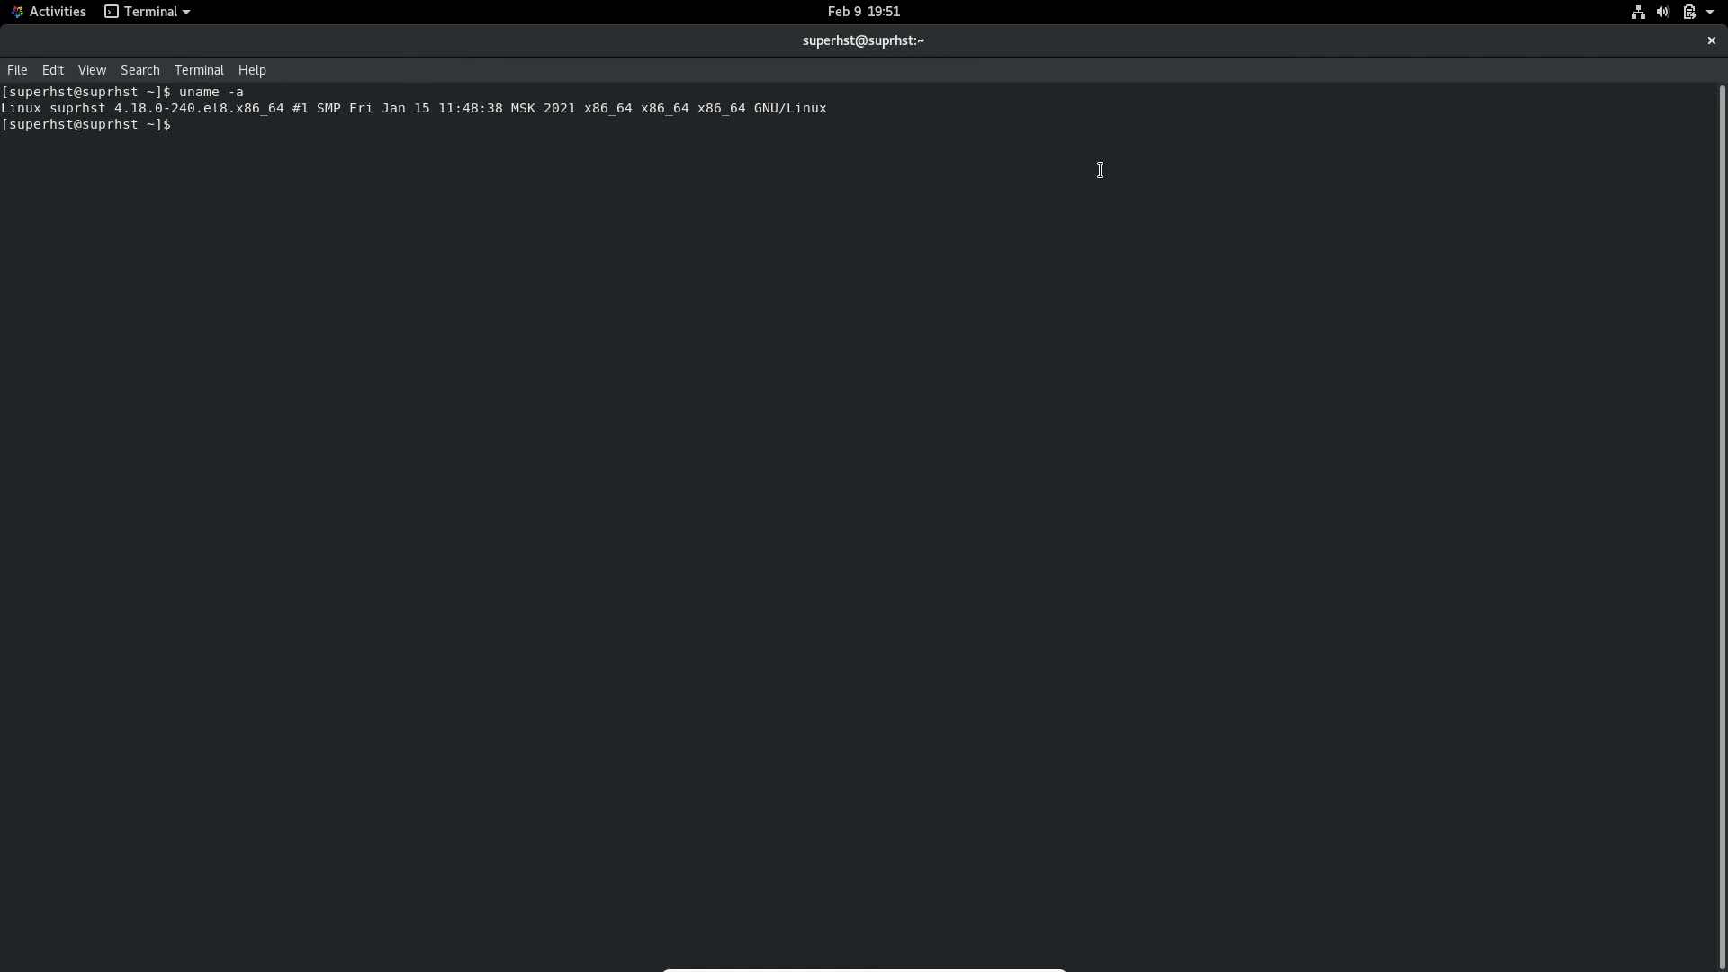
type("=")
key("BackSpace")
key("ctrl+plus")
key("ctrl+plus")
key("ctrl+plus")
key("ctrl+plus")
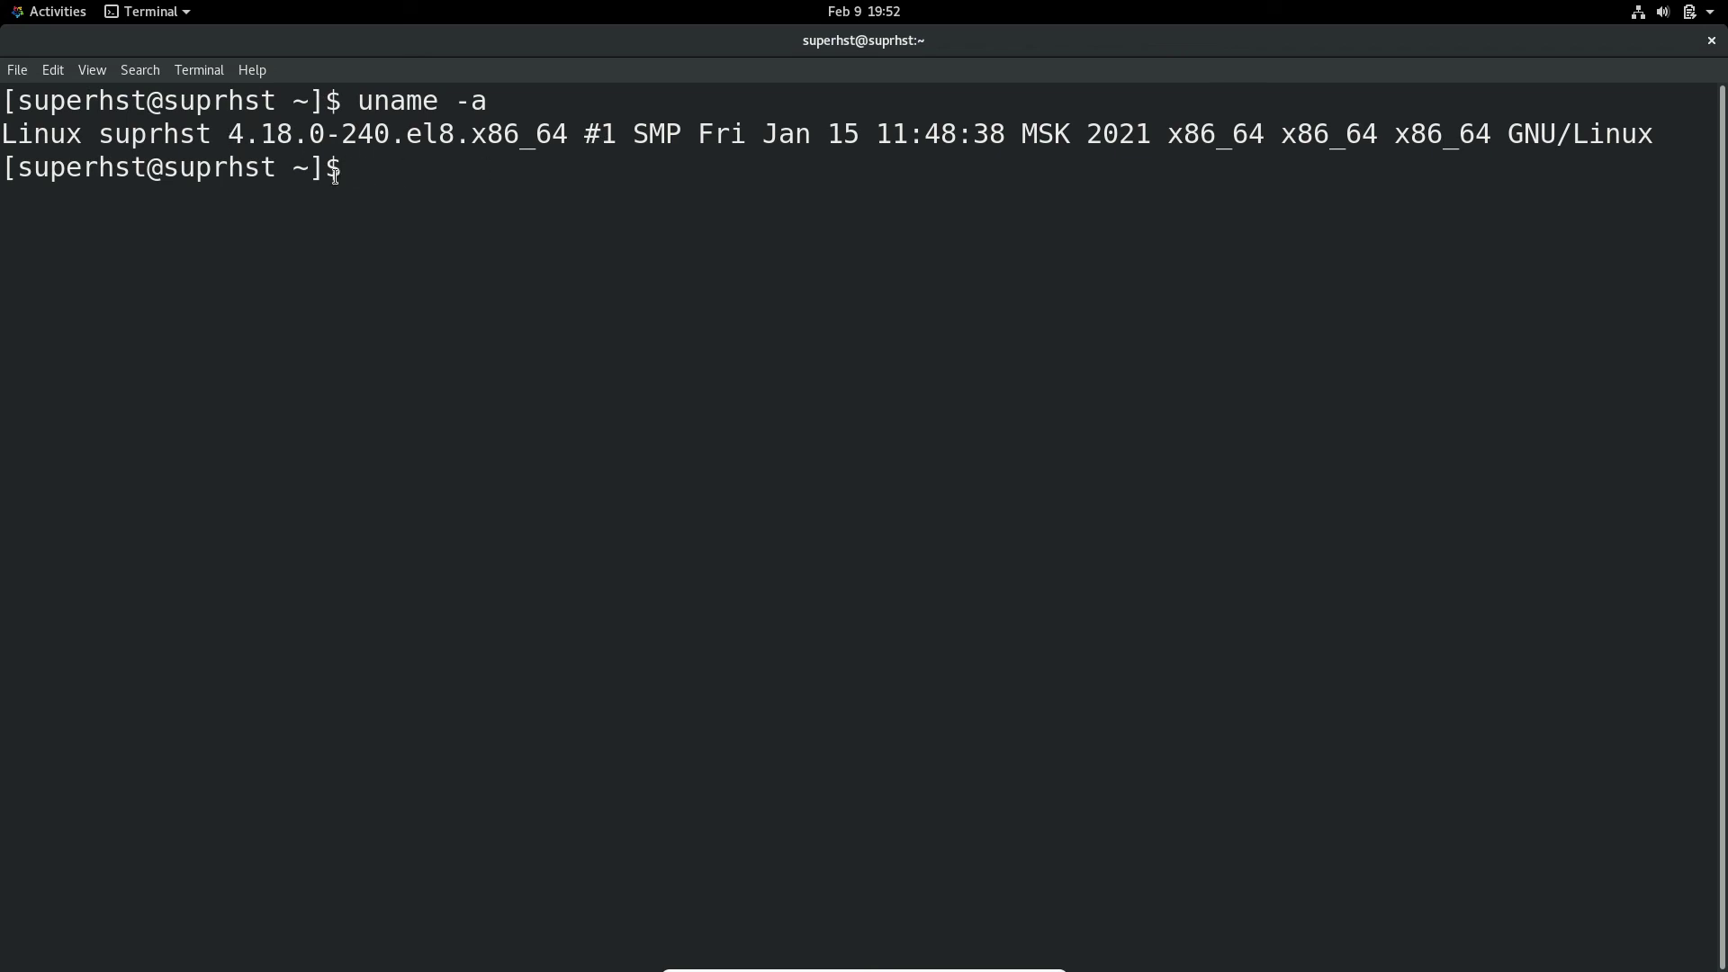
Close the terminal and Settings windows, then start a fresh terminal from the dash
left_click(1712, 42)
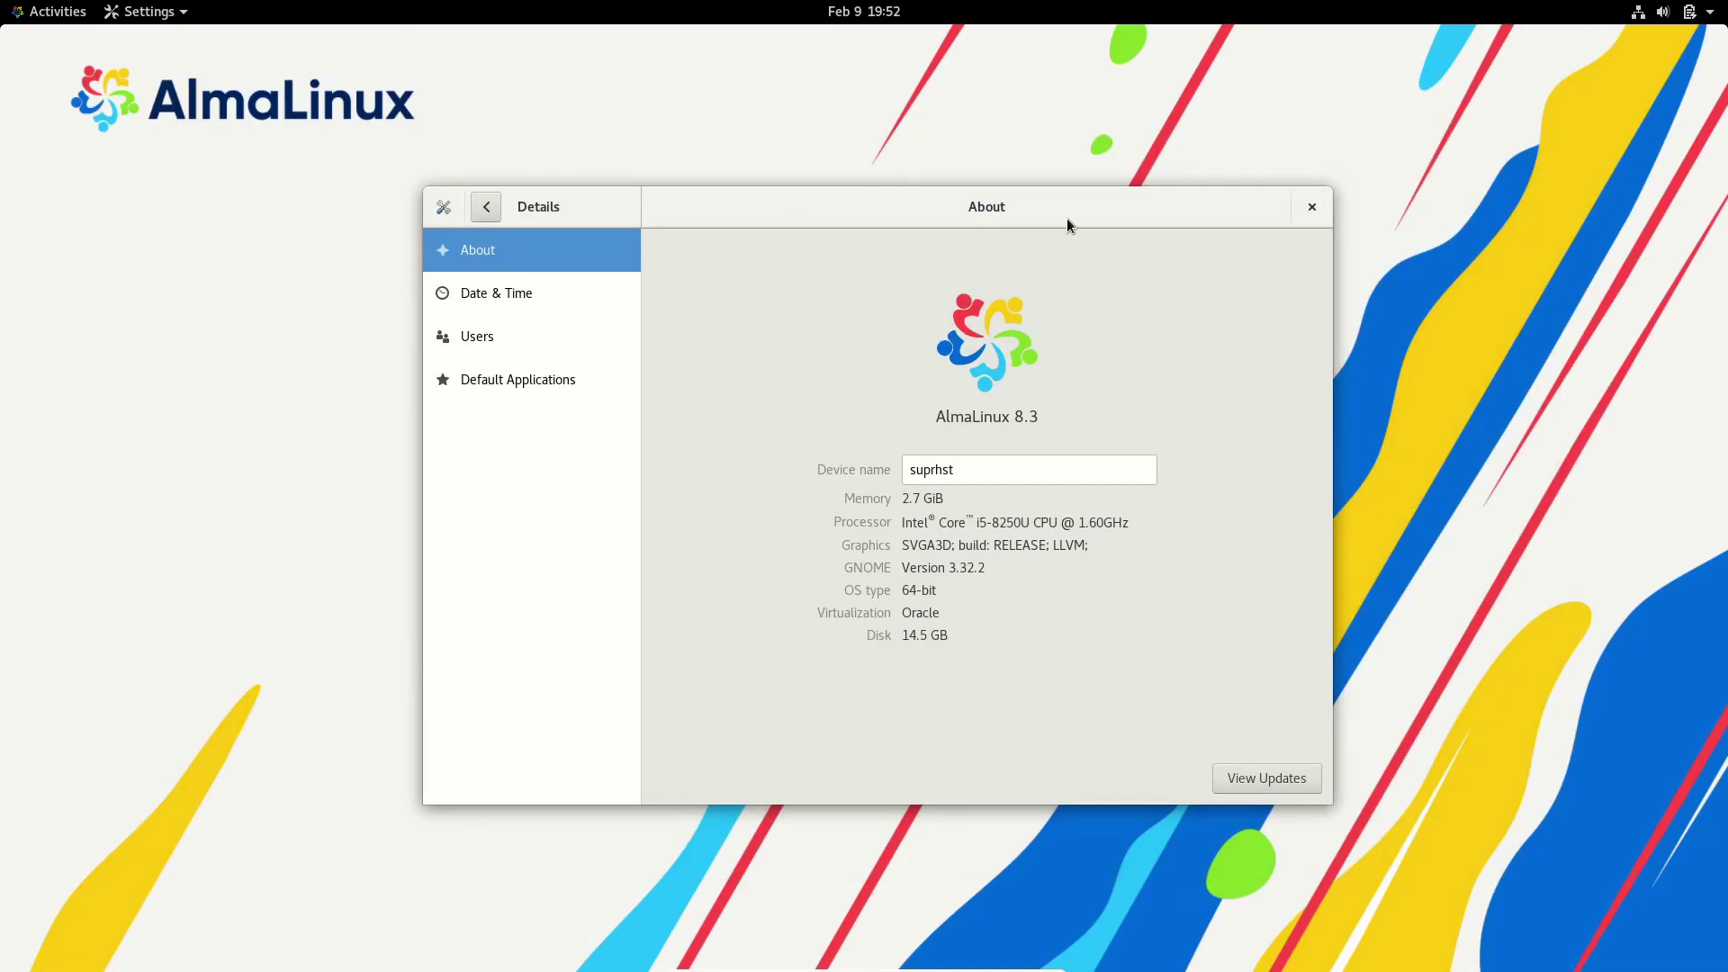
left_click(1303, 196)
right_click(144, 164)
left_click(4, 135)
mouse_move(2, 5)
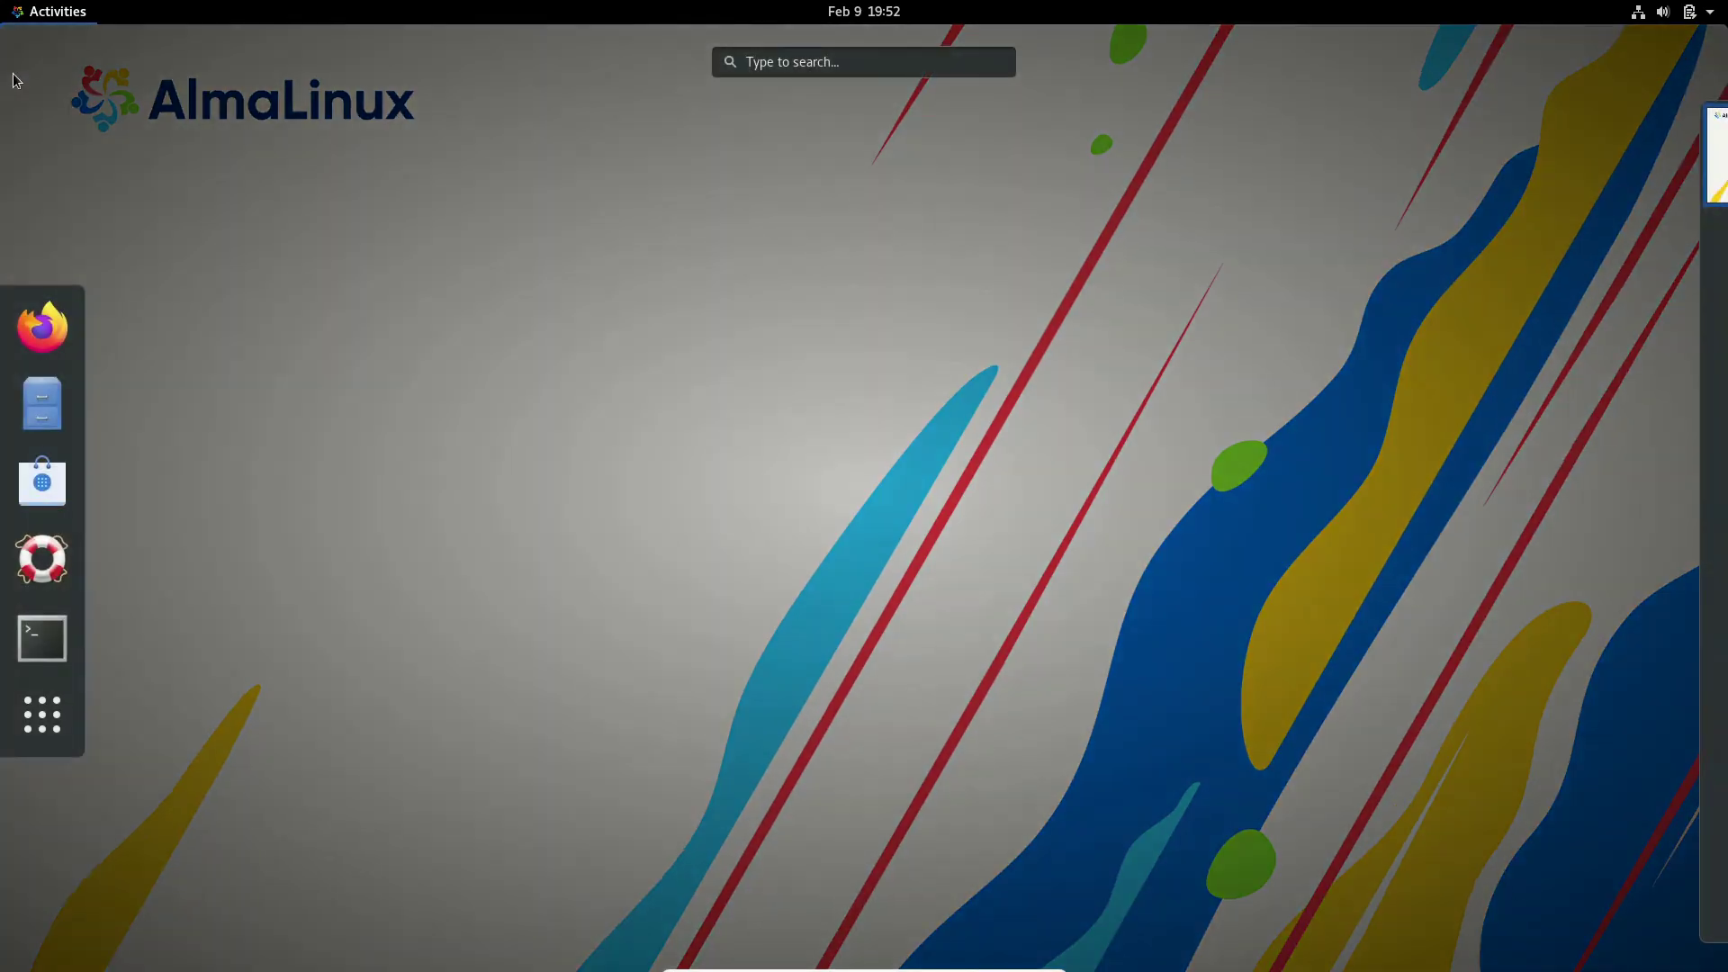
left_click(35, 652)
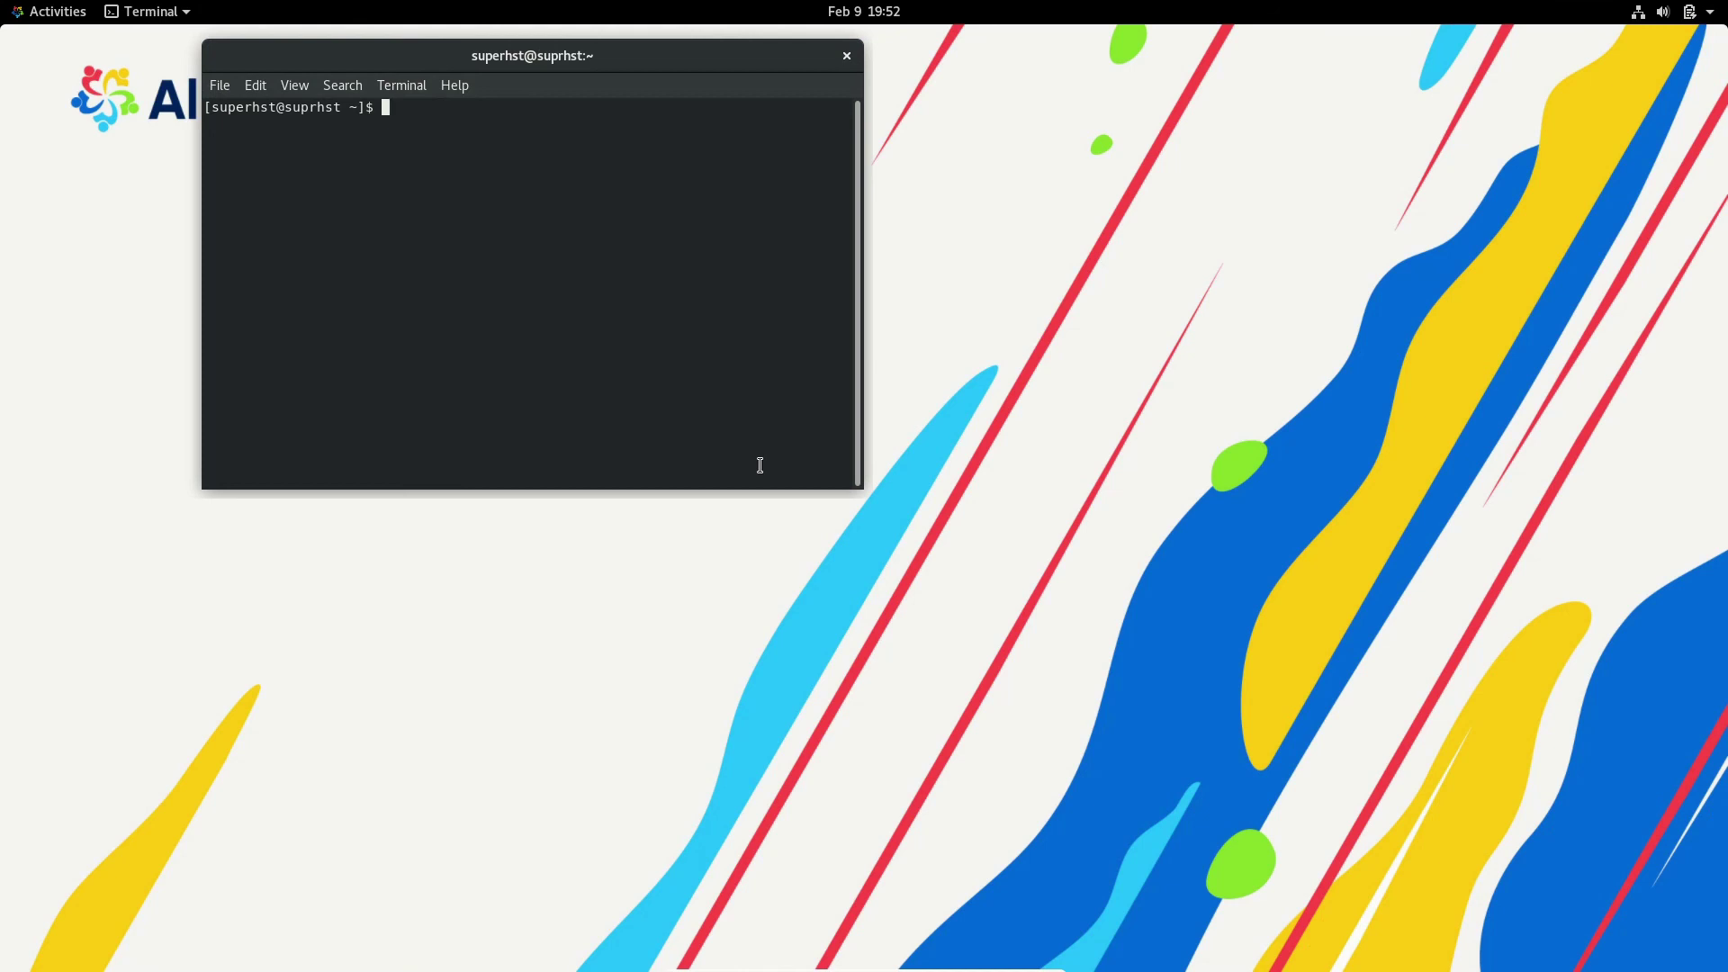
Run sudo yum update with the account password, confirm the five perl upgrades, and clear the screen
type("yum up")
key("BackSpace")
key("BackSpace")
key("BackSpace")
key("BackSpace")
key("BackSpace")
type("sudo yum update")
key("Return")
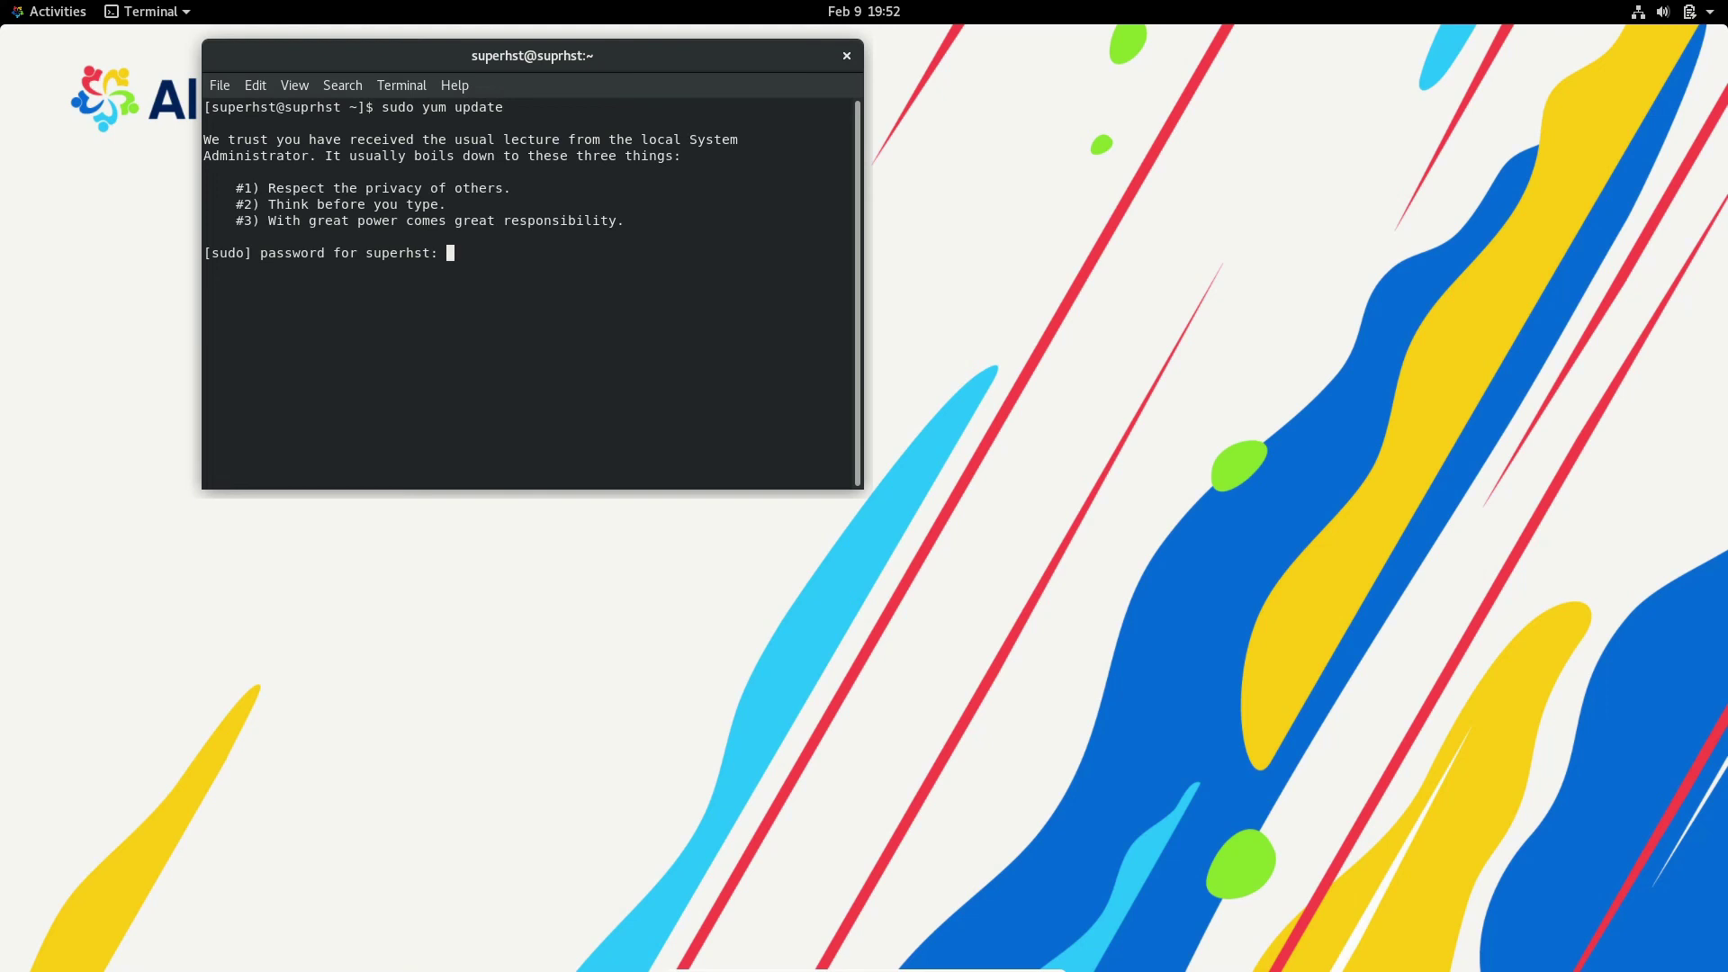
key("Return")
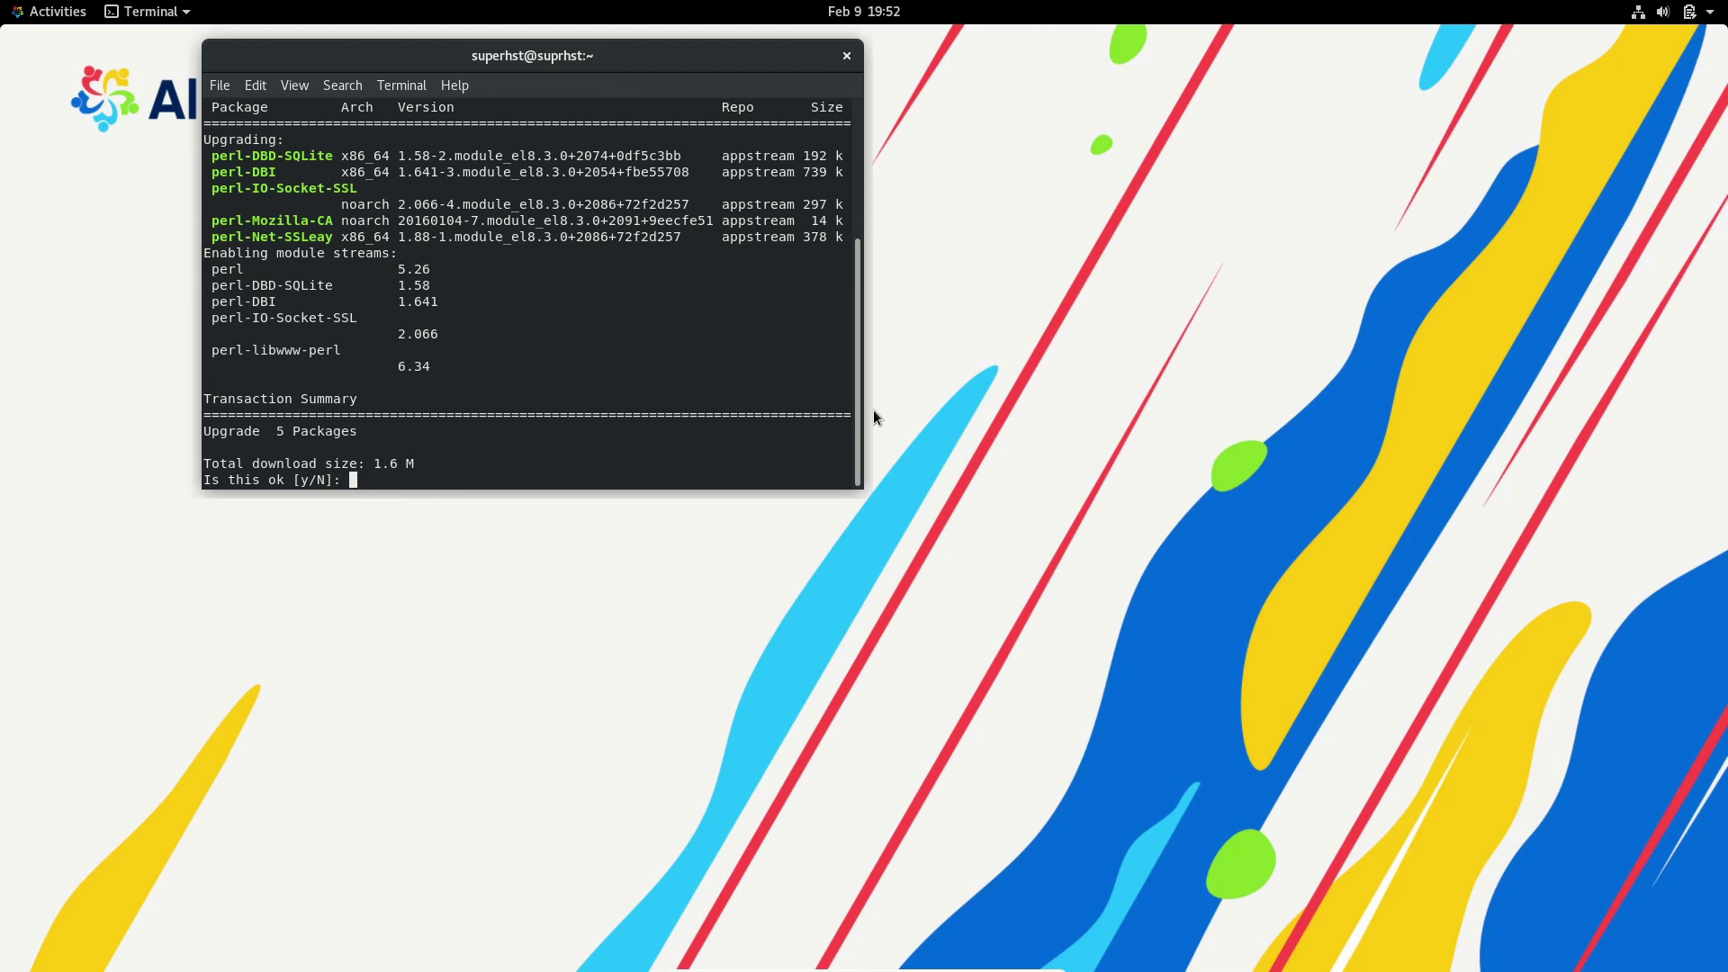
type("y")
key("Return")
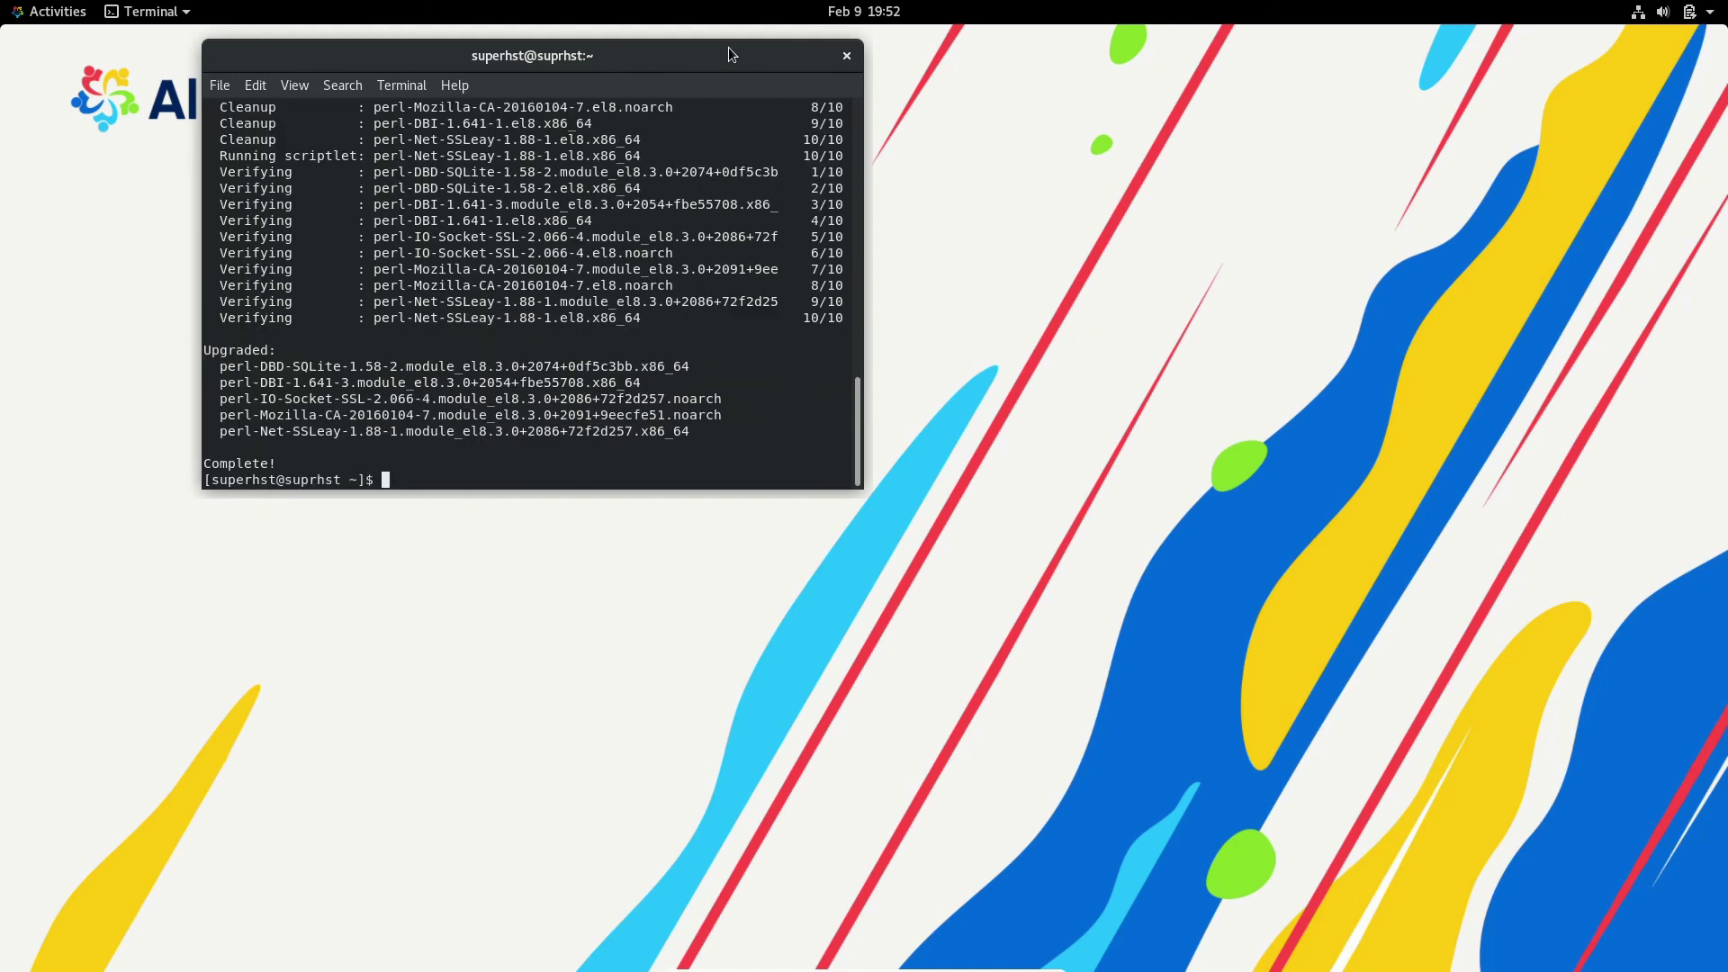
key("ctrl+l")
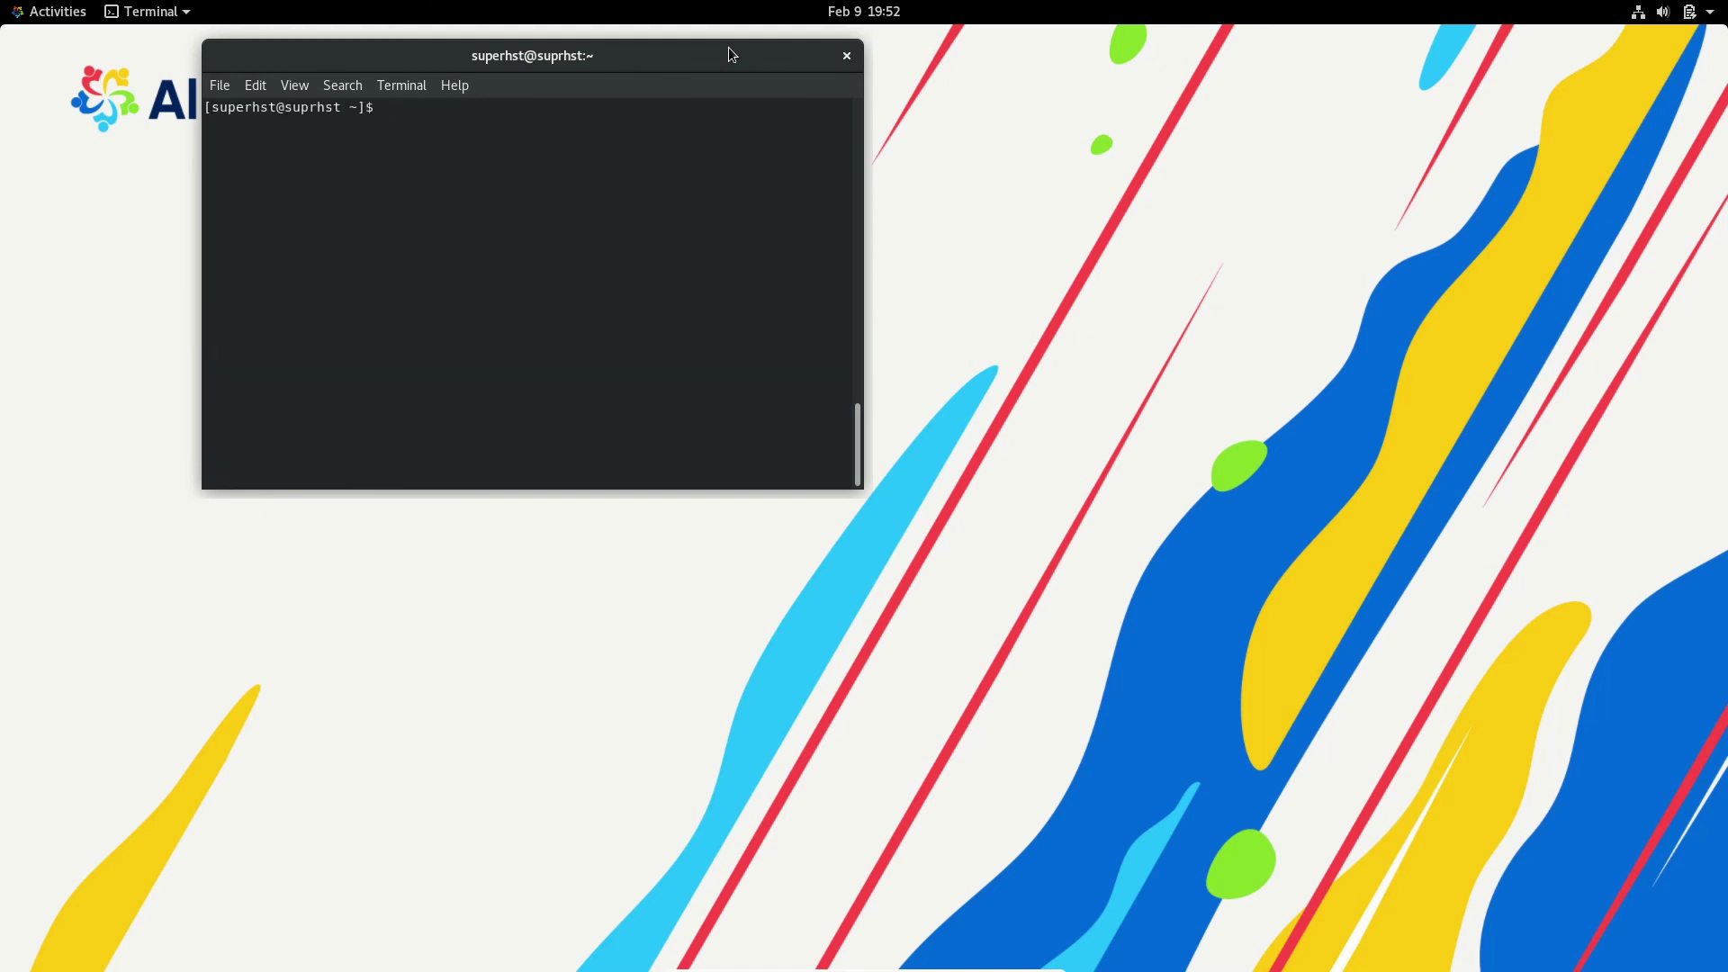
type("sudo")
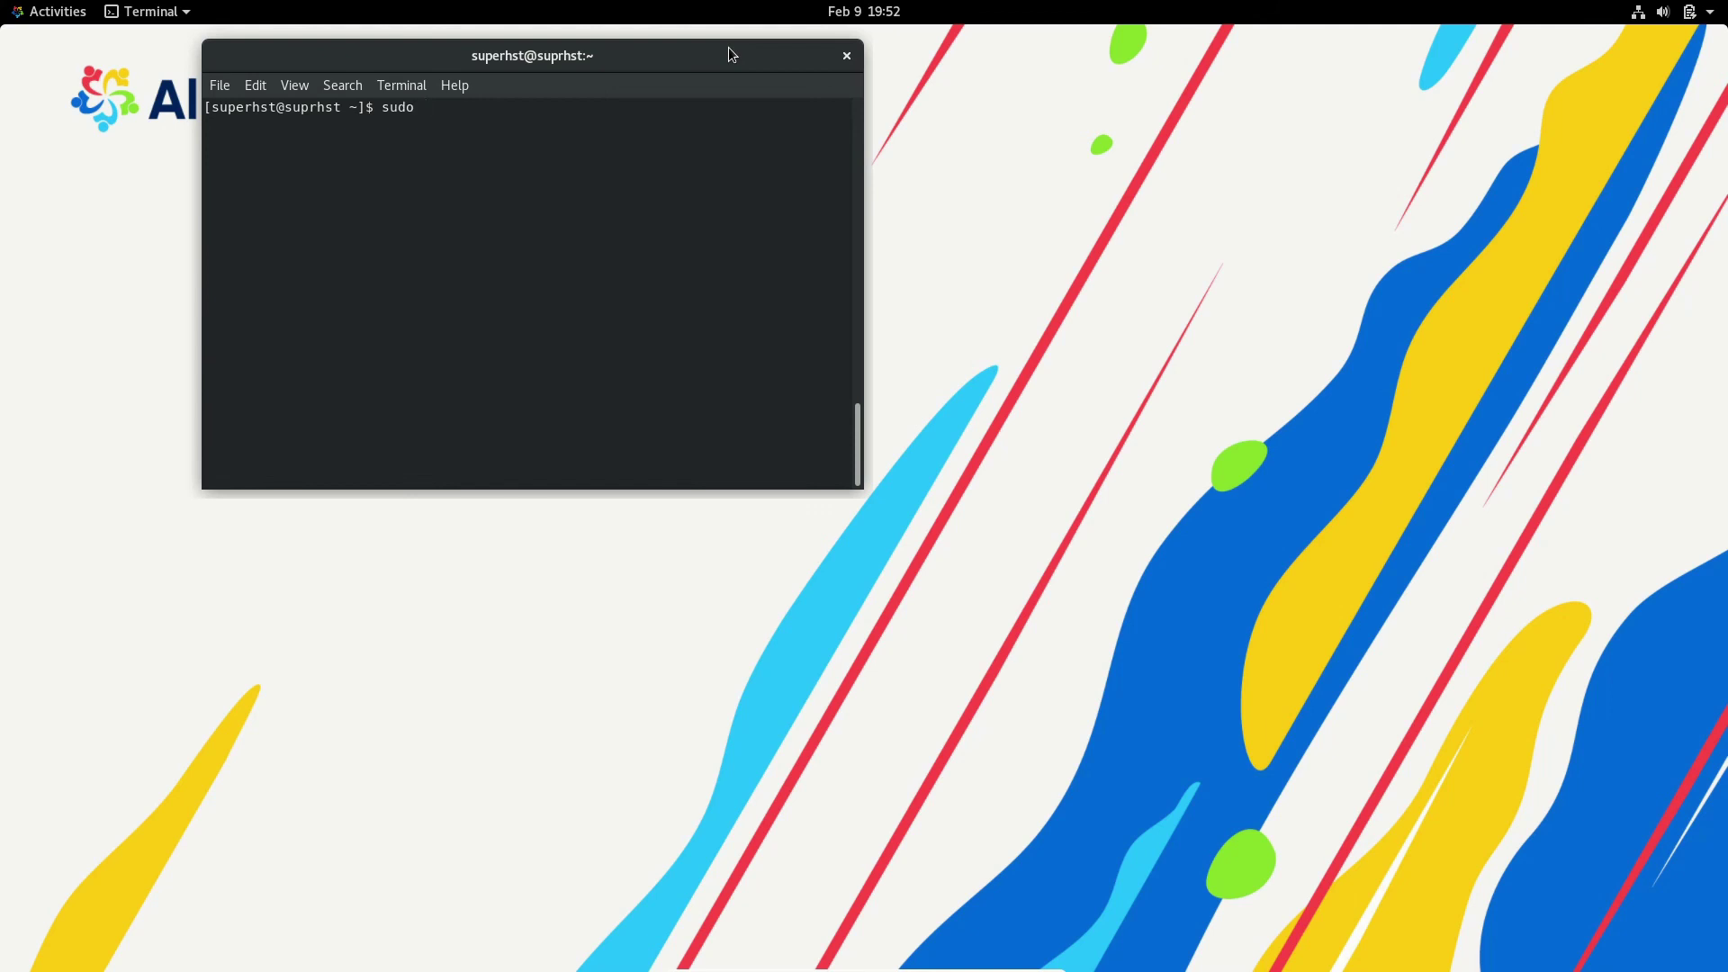